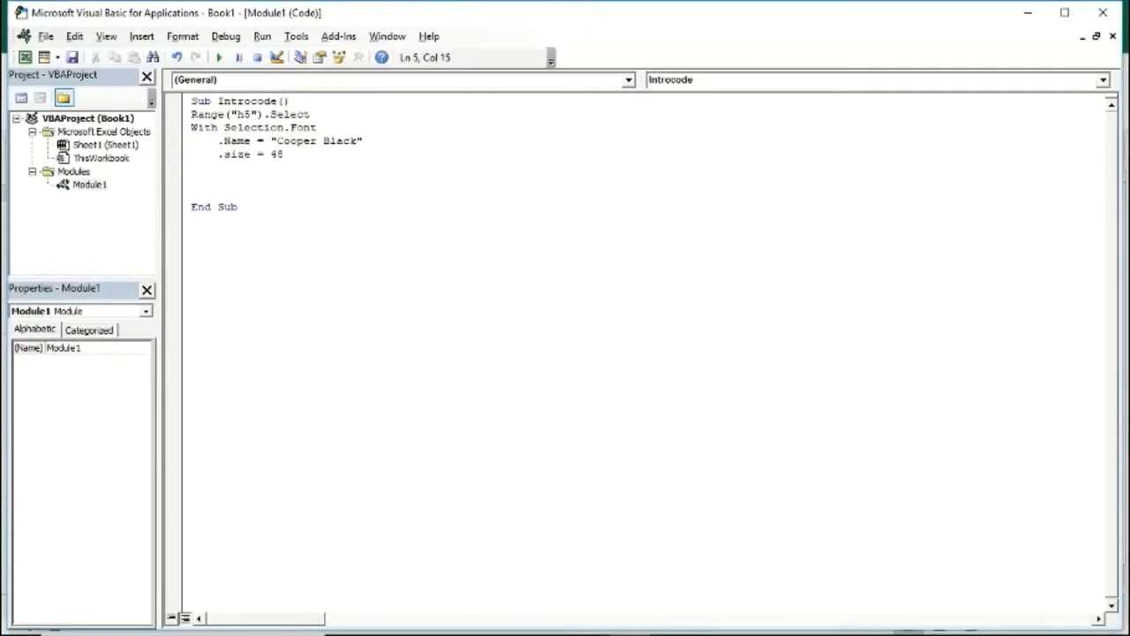
# Close the With block with End With and add the line selection.value = "Practical Excel!" to the Introcode macro
pyautogui.press('Return')
pyautogui.press('BackSpace')
pyautogui.write('End With')
pyautogui.press('Return')
pyautogui.write('se')
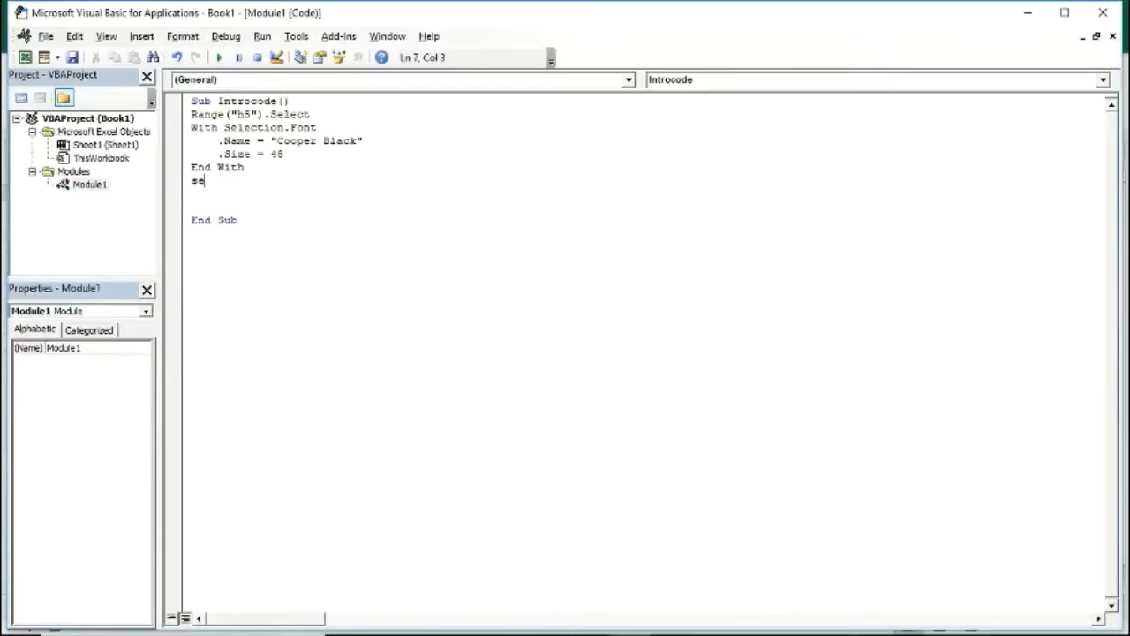
pyautogui.write('lection.value = "Practical Excel!"')
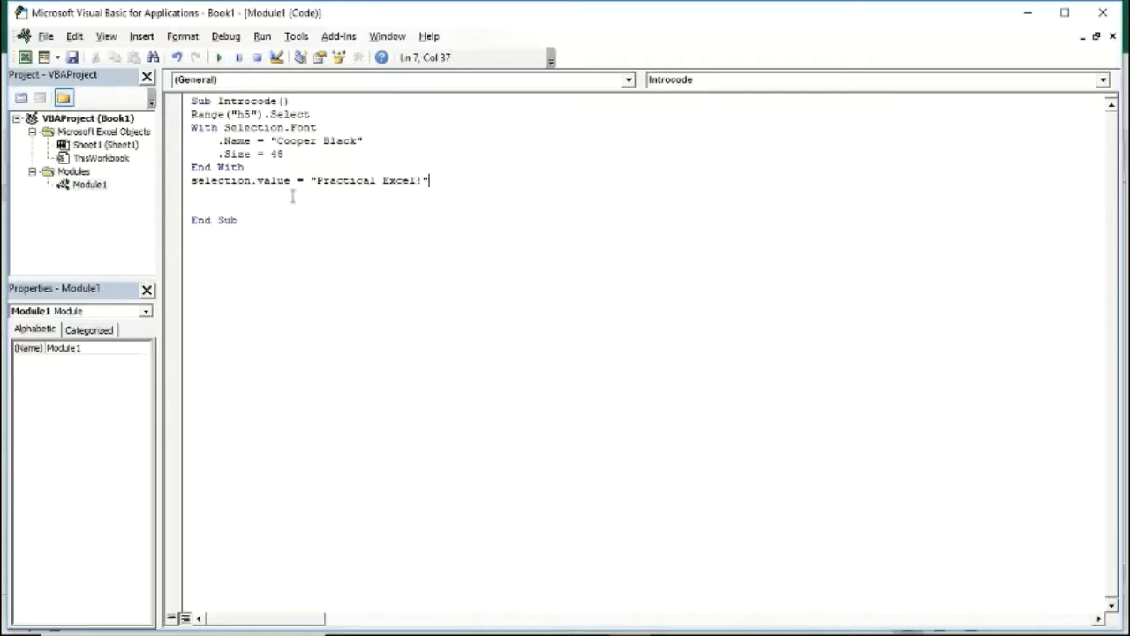
# Switch to the Excel workbook, draw a macro button across A5:C6 labelled "Start Show", and run it
pyautogui.hotkey('alt', 'F11')
pyautogui.moveTo(58, 252); pyautogui.dragTo(144, 283)
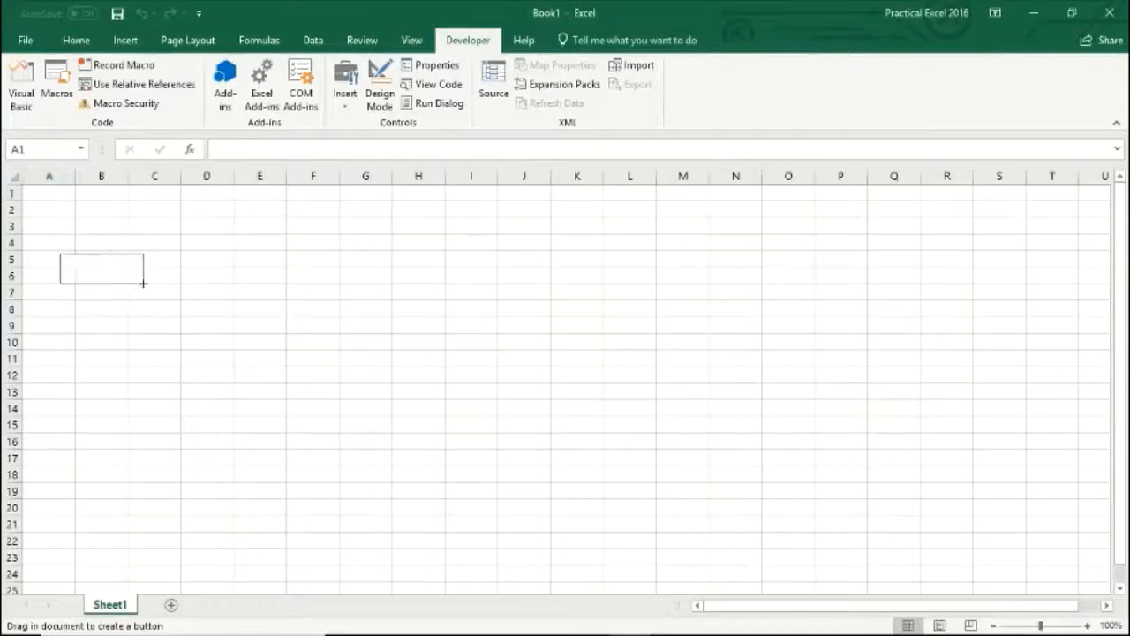
pyautogui.click(609, 442)
pyautogui.press('BackSpace')
pyautogui.write('Start Show')
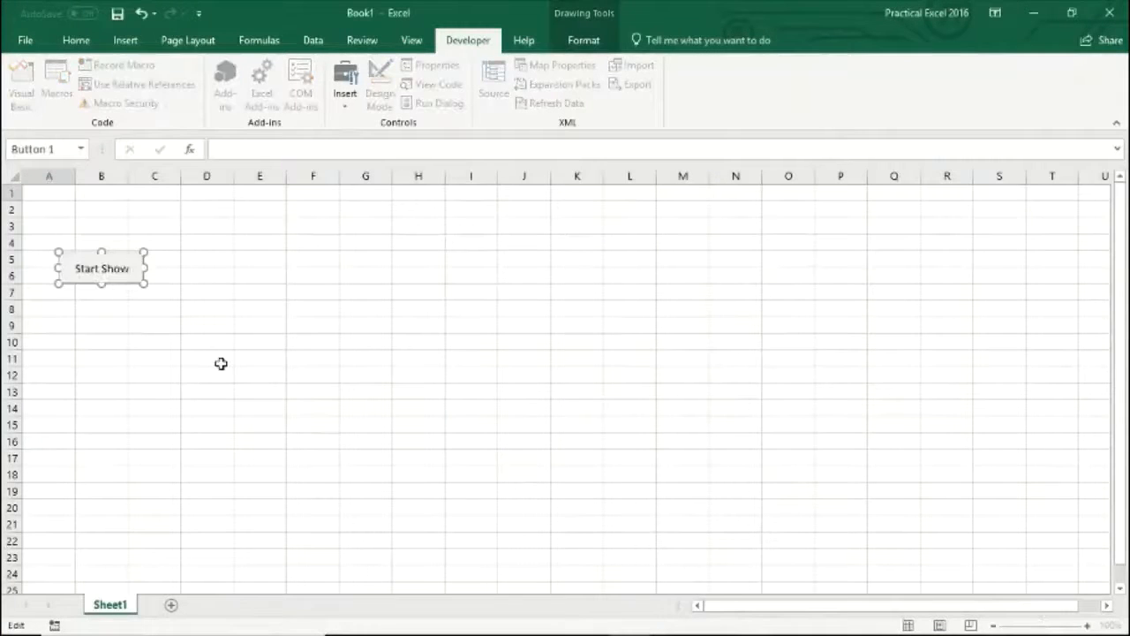
pyautogui.click(155, 358)
pyautogui.click(95, 281)
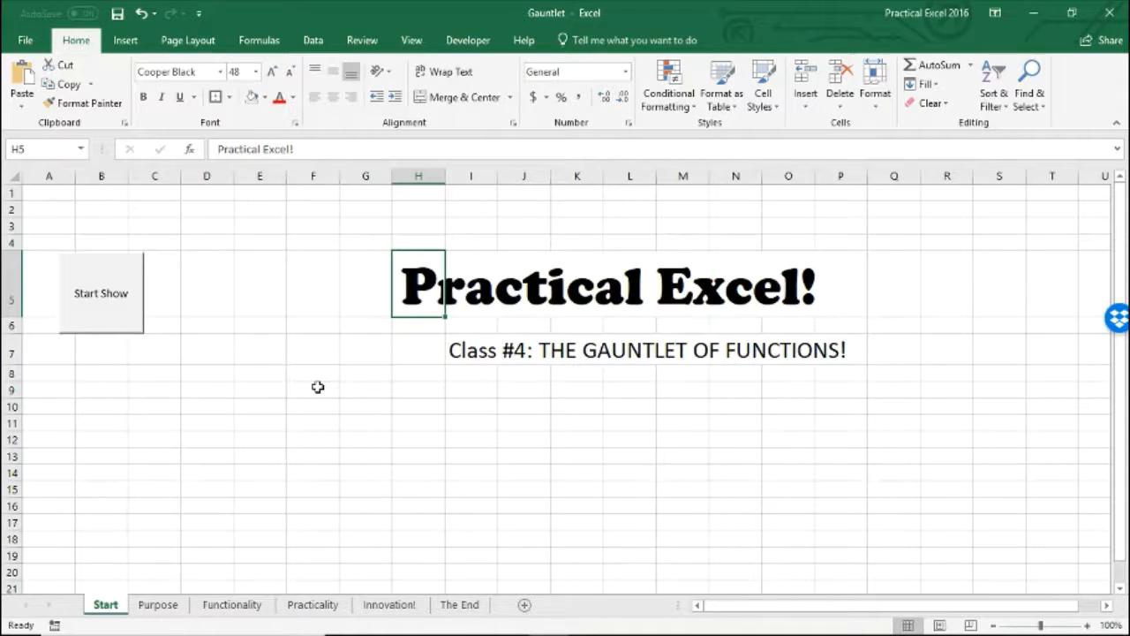
# Review the function table and the SUM syntax on the Purpose sheet
pyautogui.click(158, 605)
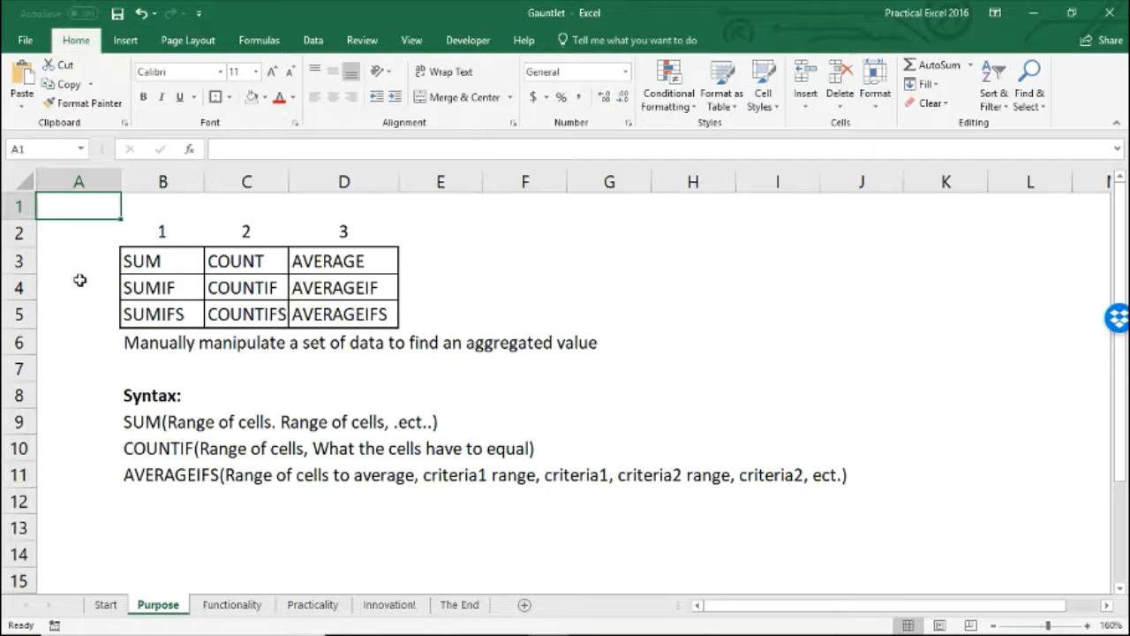
pyautogui.click(151, 416)
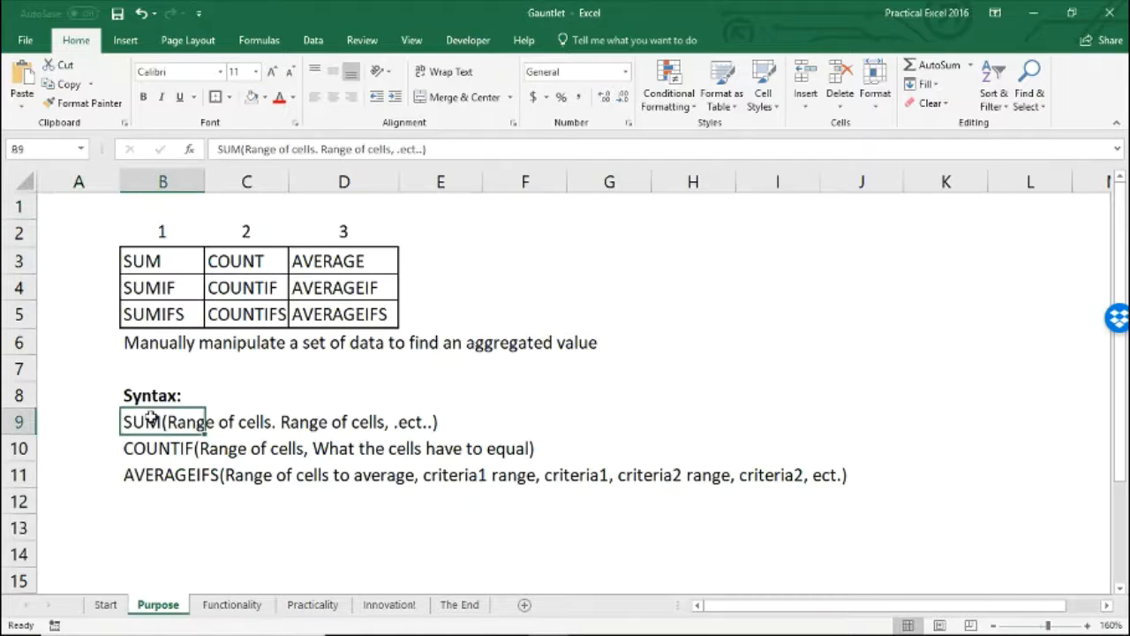
pyautogui.click(66, 422)
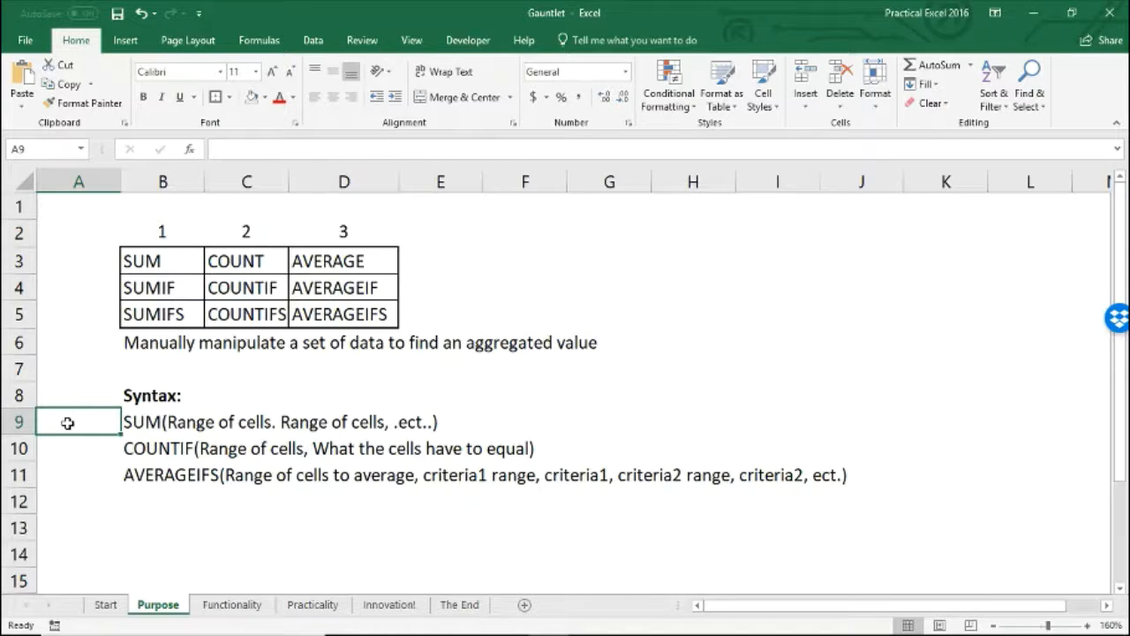
# Examine the SUM, COUNT and AVERAGE formulas in H9:H11 of Example 1 on the Functionality sheet
pyautogui.hotkey('ctrl', 'pagedown')
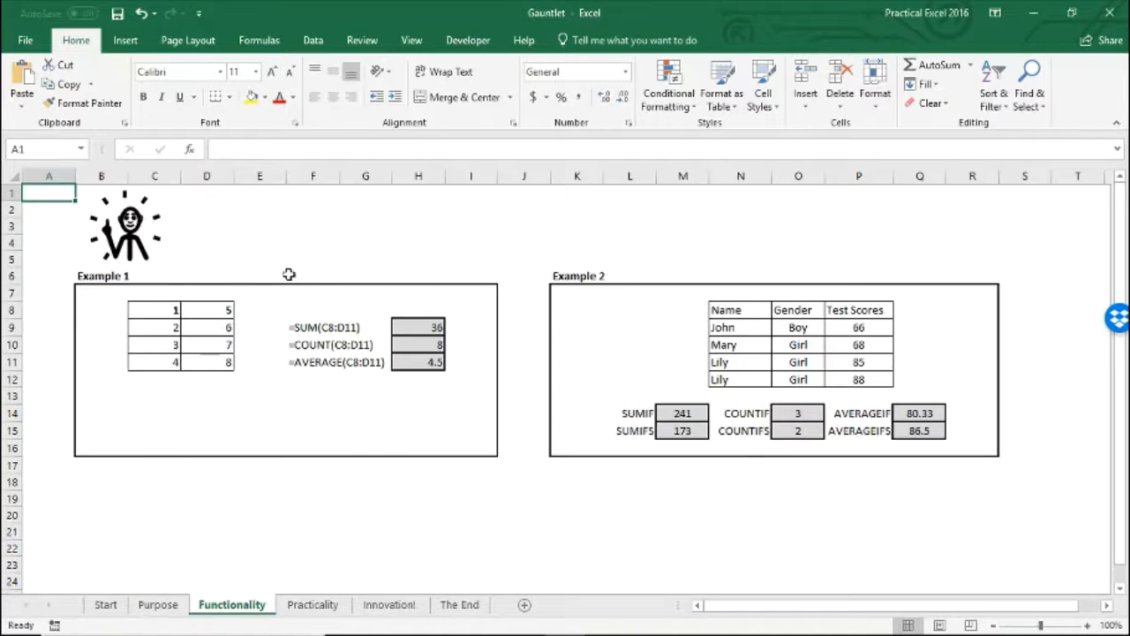
pyautogui.click(411, 326)
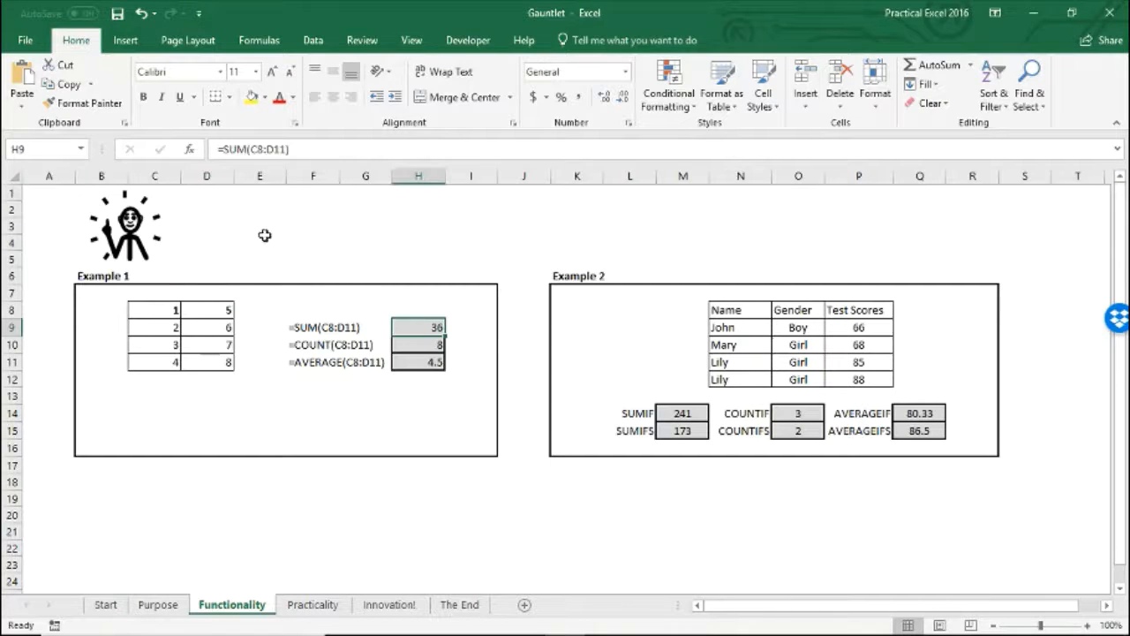
pyautogui.click(221, 148)
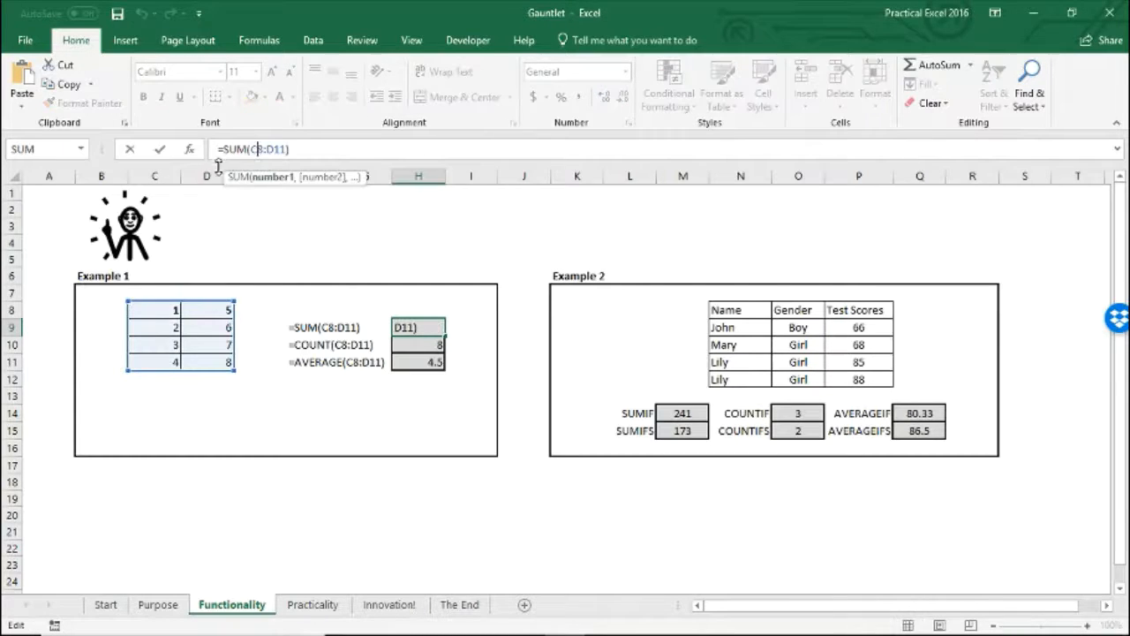
pyautogui.moveTo(218, 148); pyautogui.dragTo(317, 148)
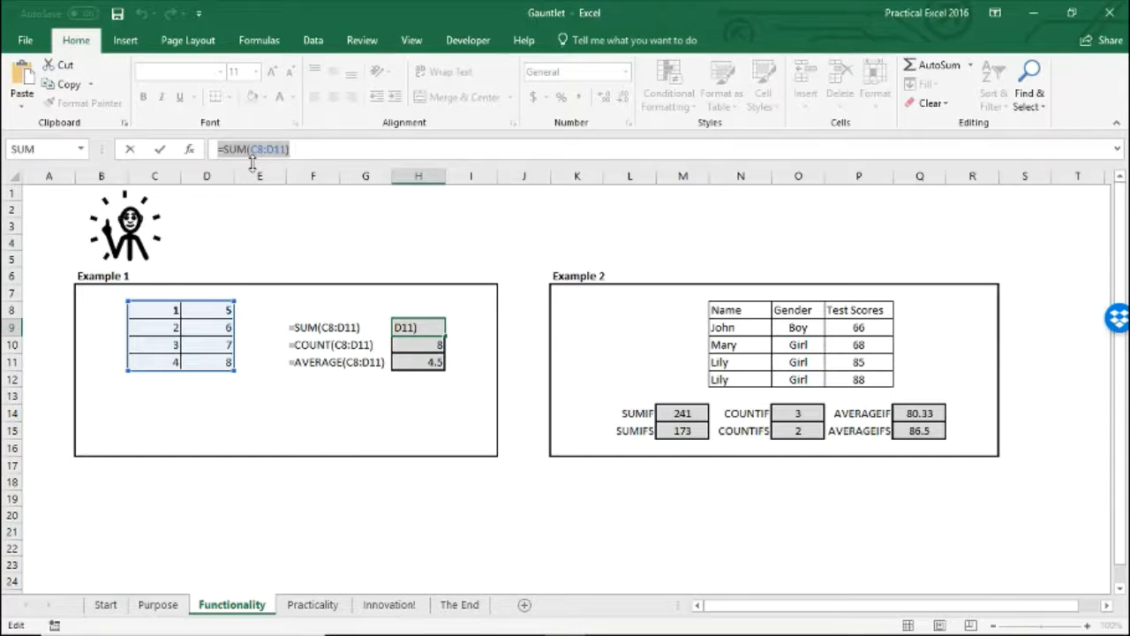
pyautogui.press('Return')
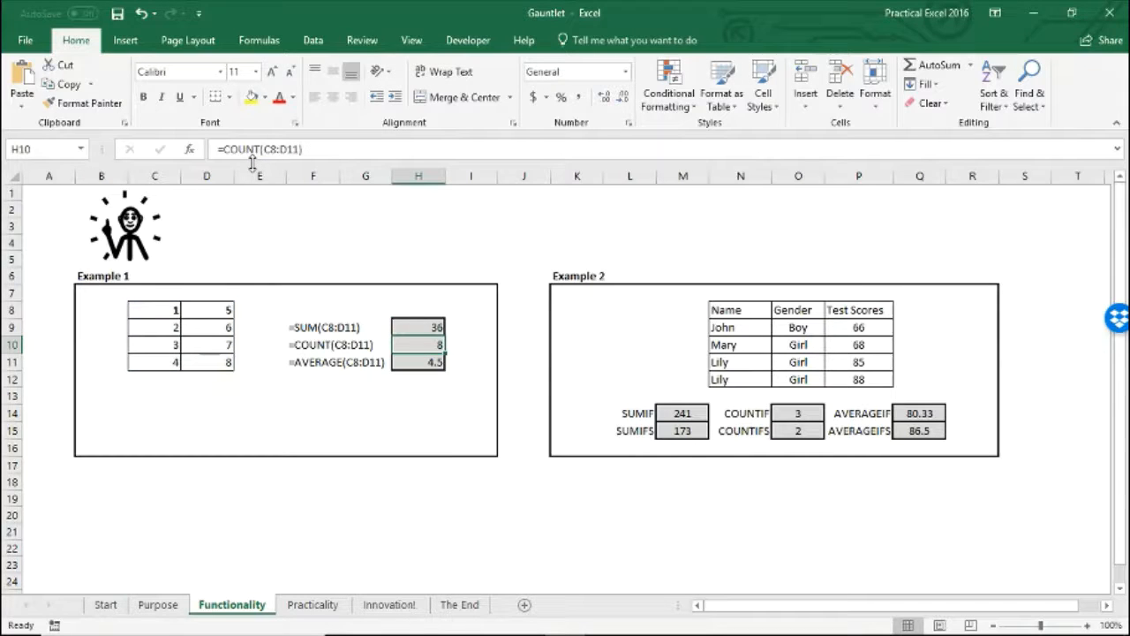
pyautogui.press('Return')
pyautogui.press('Up')
pyautogui.press('Up')
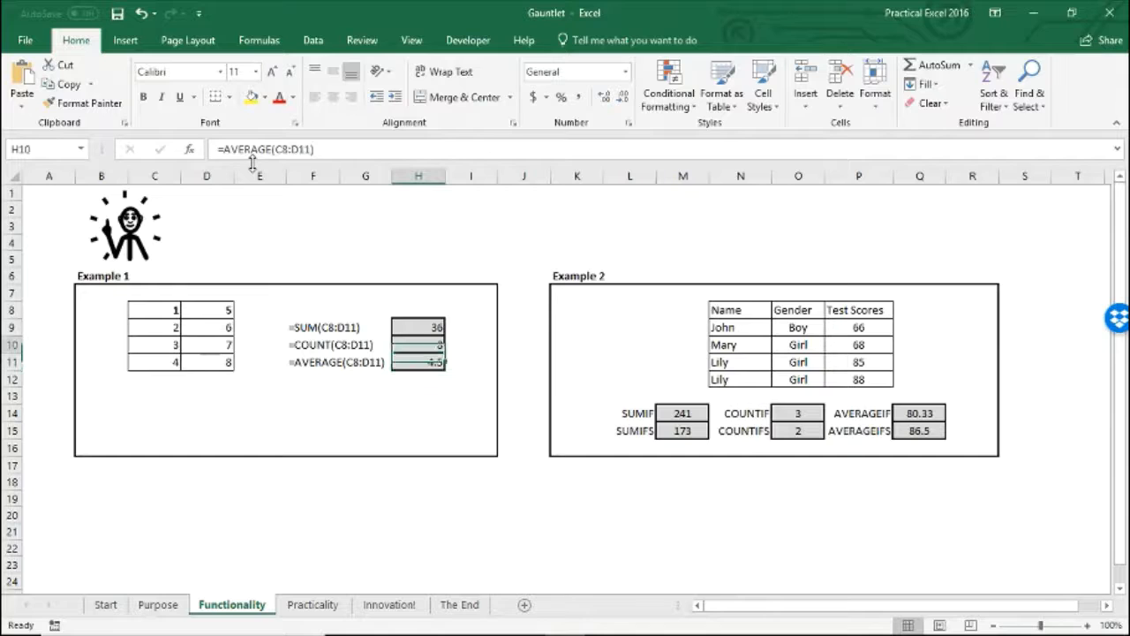
# Set cell D9 to 10 and cell C10 to 6 in the Example 1 data
pyautogui.click(208, 325)
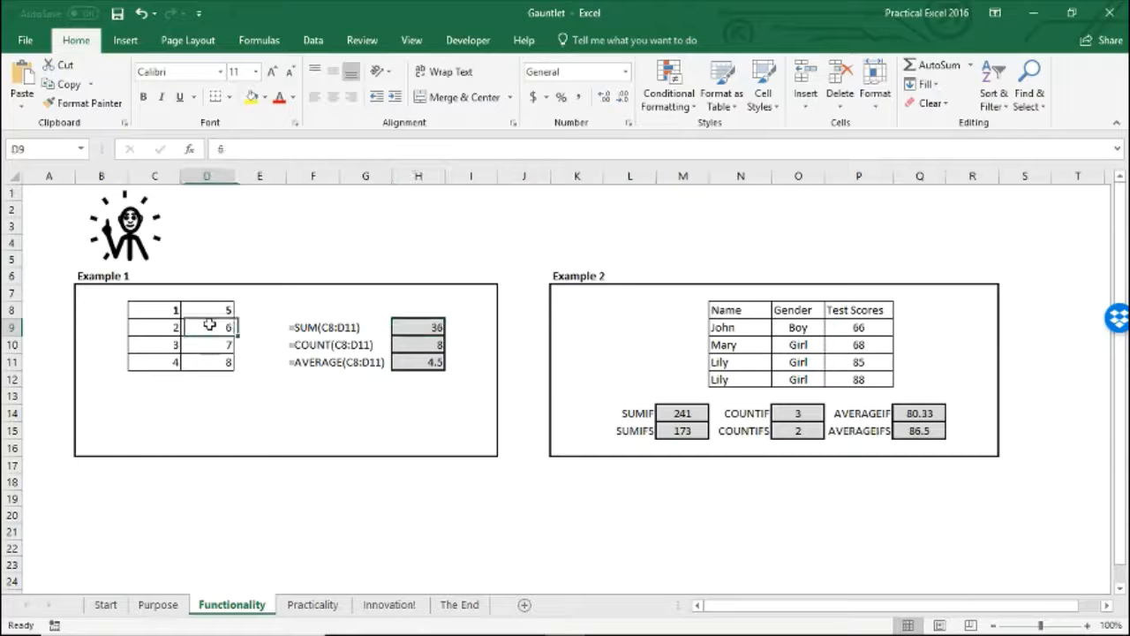
pyautogui.write('10')
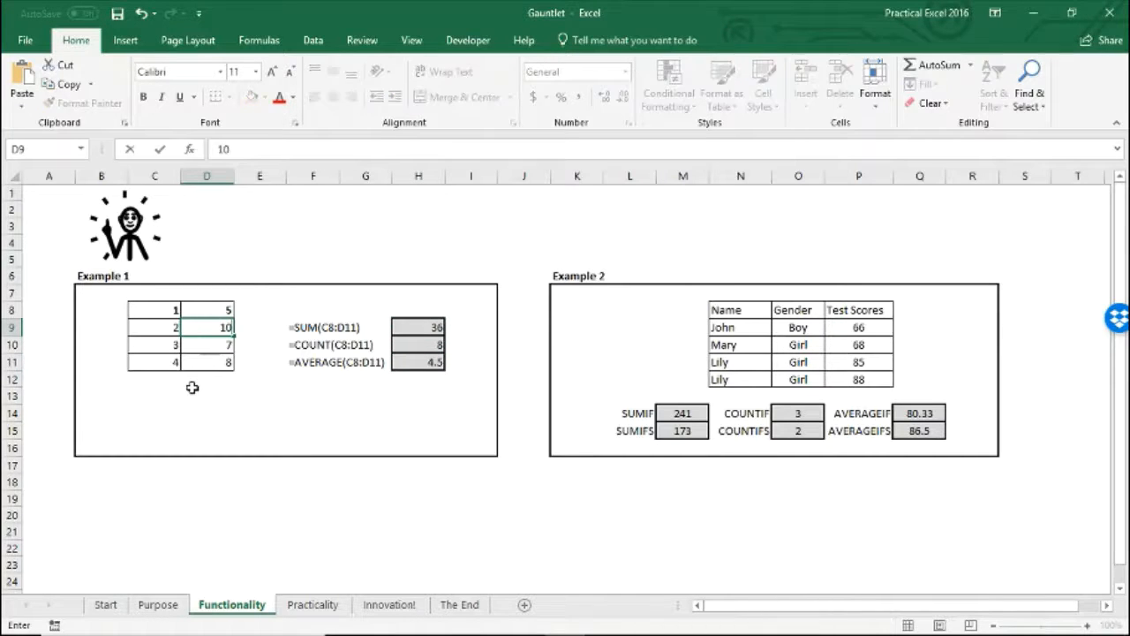
pyautogui.press('Return')
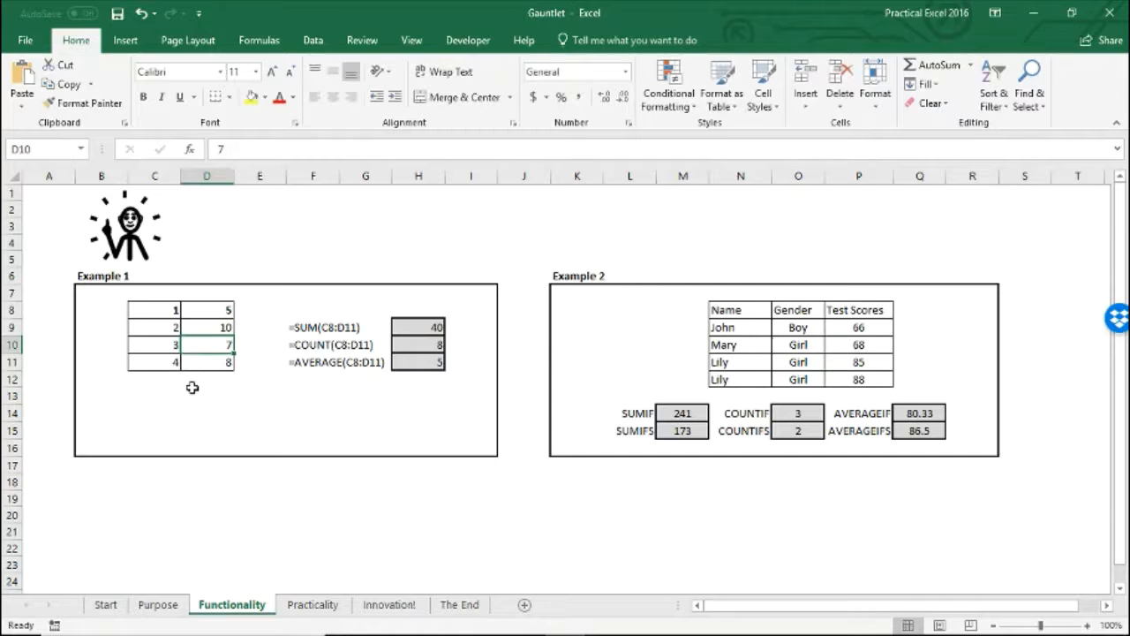
pyautogui.click(157, 342)
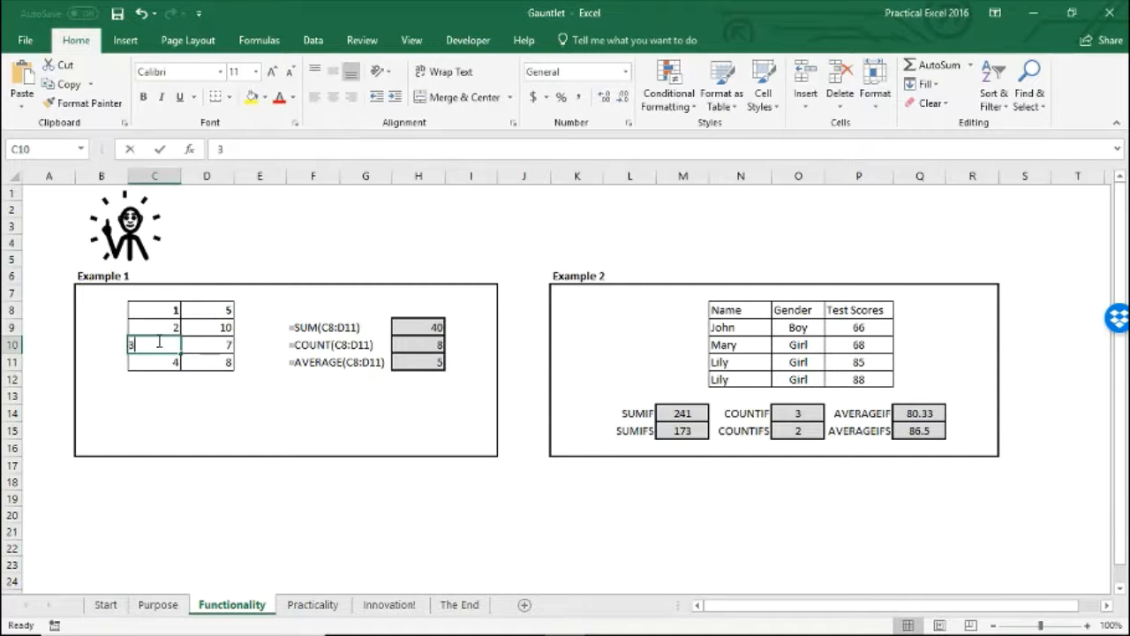
pyautogui.write('6')
pyautogui.press('Return')
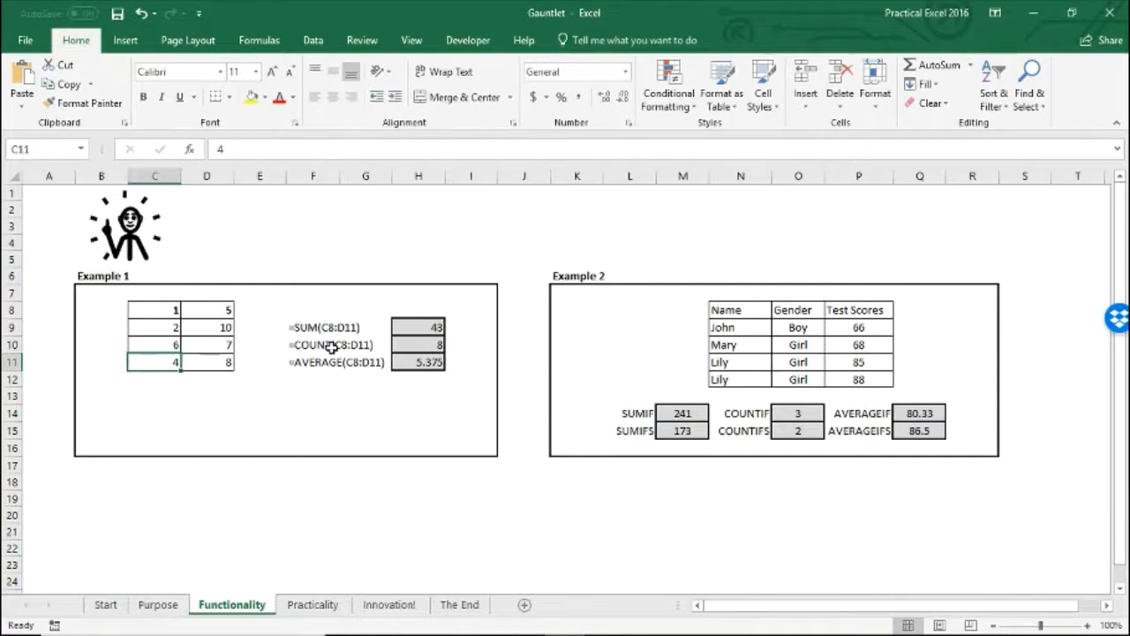
# Inspect the range, criteria and sum range arguments of the SUMIF formula in M14, leaving the formula as it is
pyautogui.click(683, 414)
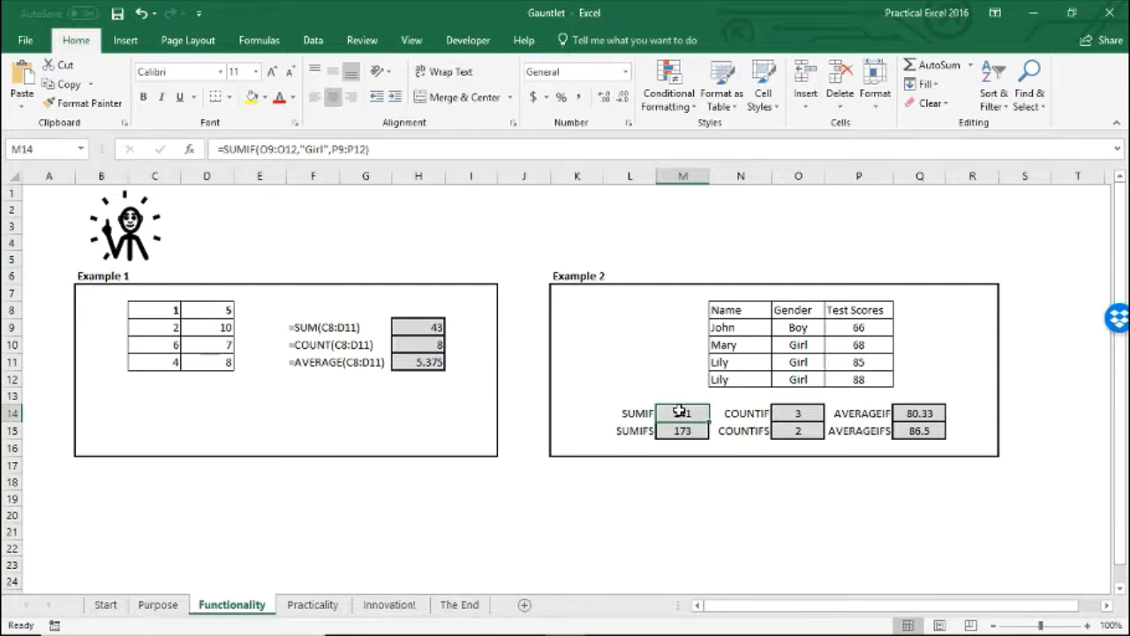
pyautogui.click(392, 149)
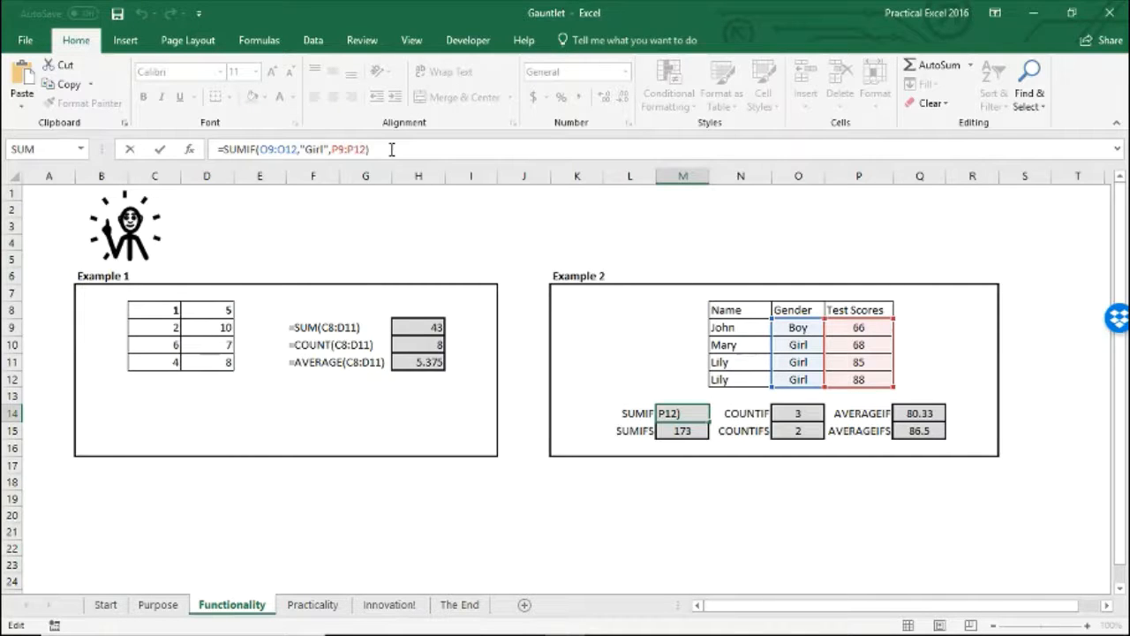
pyautogui.moveTo(262, 148); pyautogui.dragTo(298, 149)
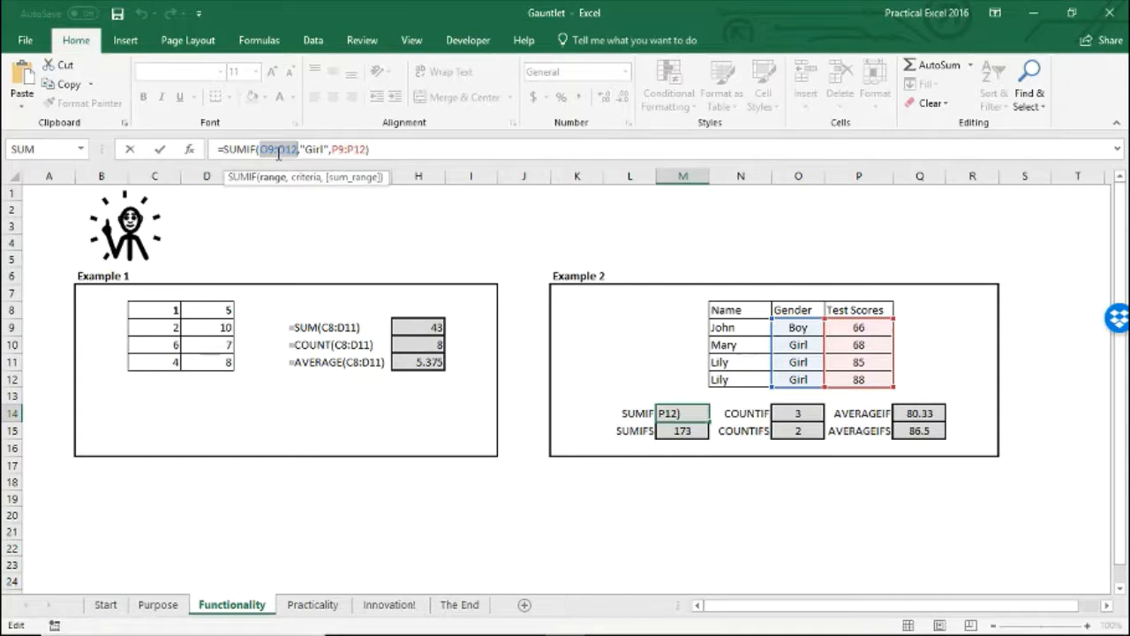
pyautogui.click(314, 148)
pyautogui.moveTo(332, 148); pyautogui.dragTo(367, 148)
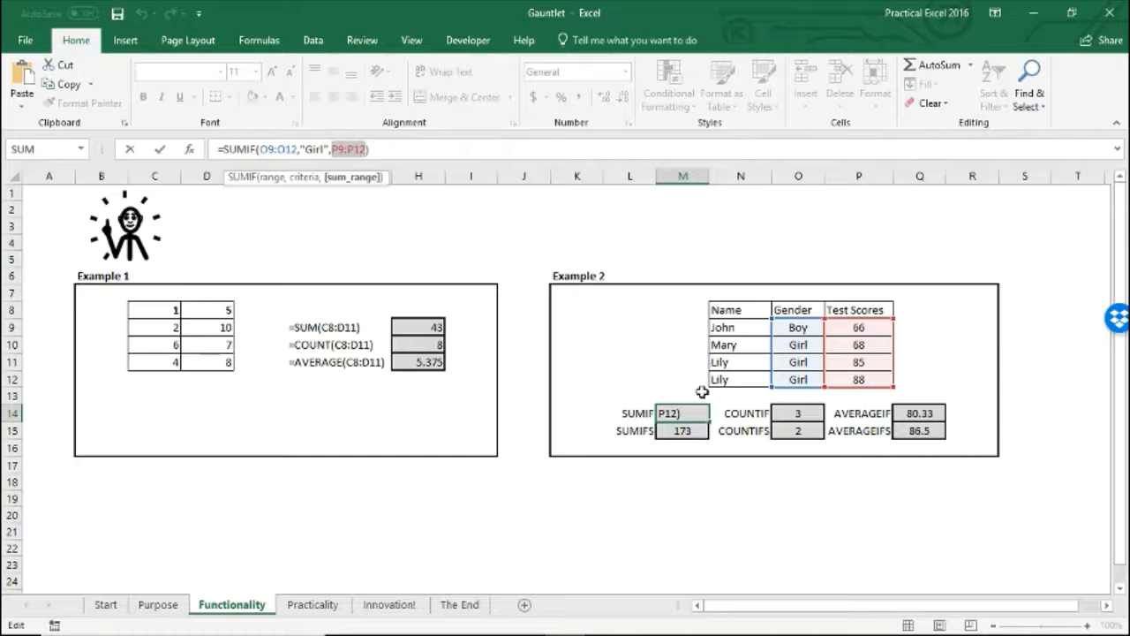
pyautogui.click(803, 414)
pyautogui.press('Escape')
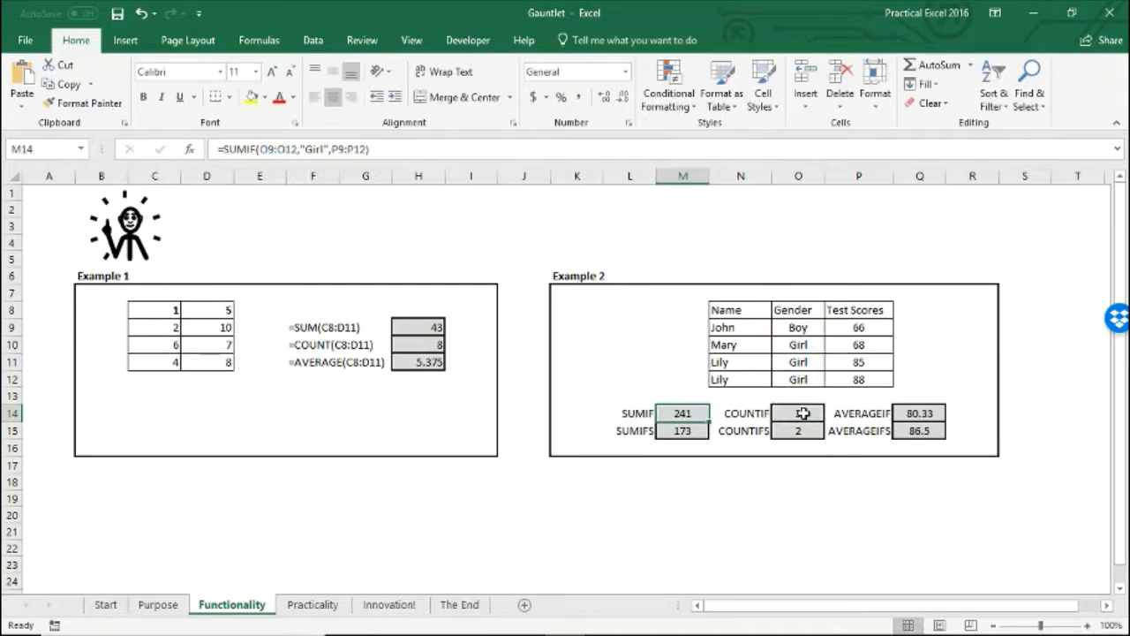
# Inspect the range and criteria arguments of the COUNTIF formula in O14
pyautogui.click(804, 413)
pyautogui.click(282, 149)
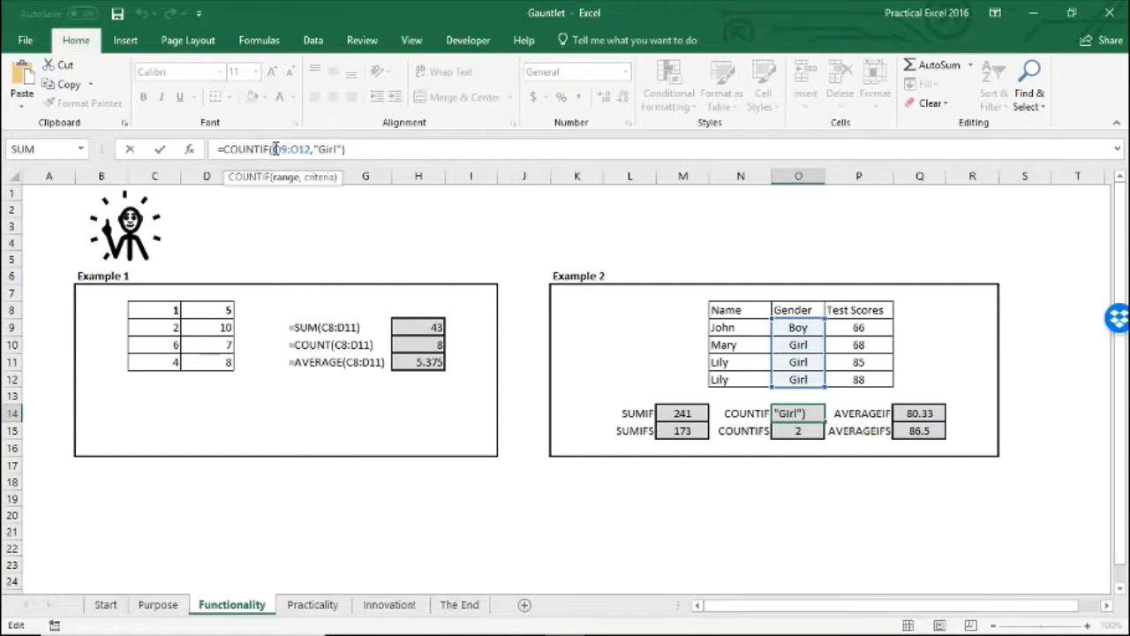
pyautogui.moveTo(275, 148); pyautogui.dragTo(338, 148)
pyautogui.click(323, 149)
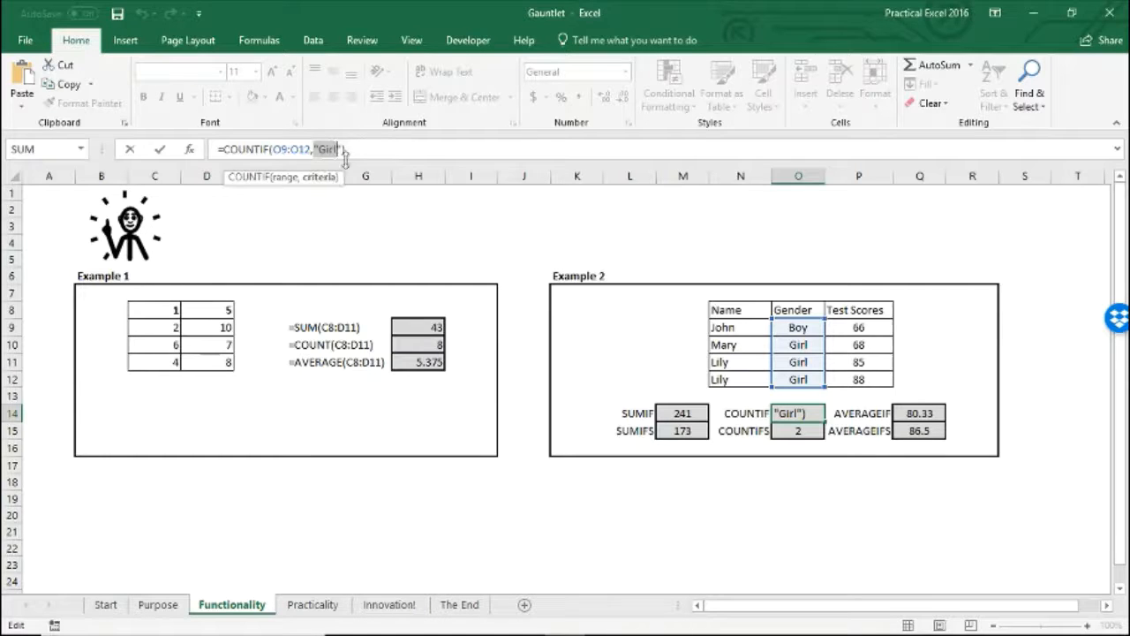
# Inspect the range, criteria and average range arguments of the AVERAGEIF formula in Q14
pyautogui.click(922, 413)
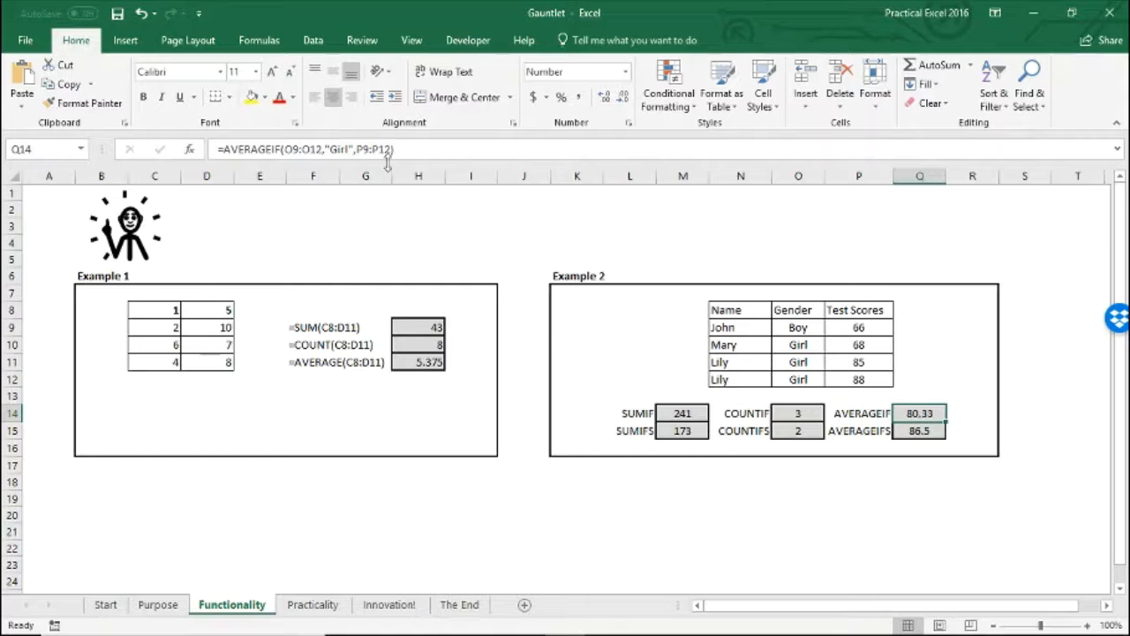
pyautogui.click(411, 149)
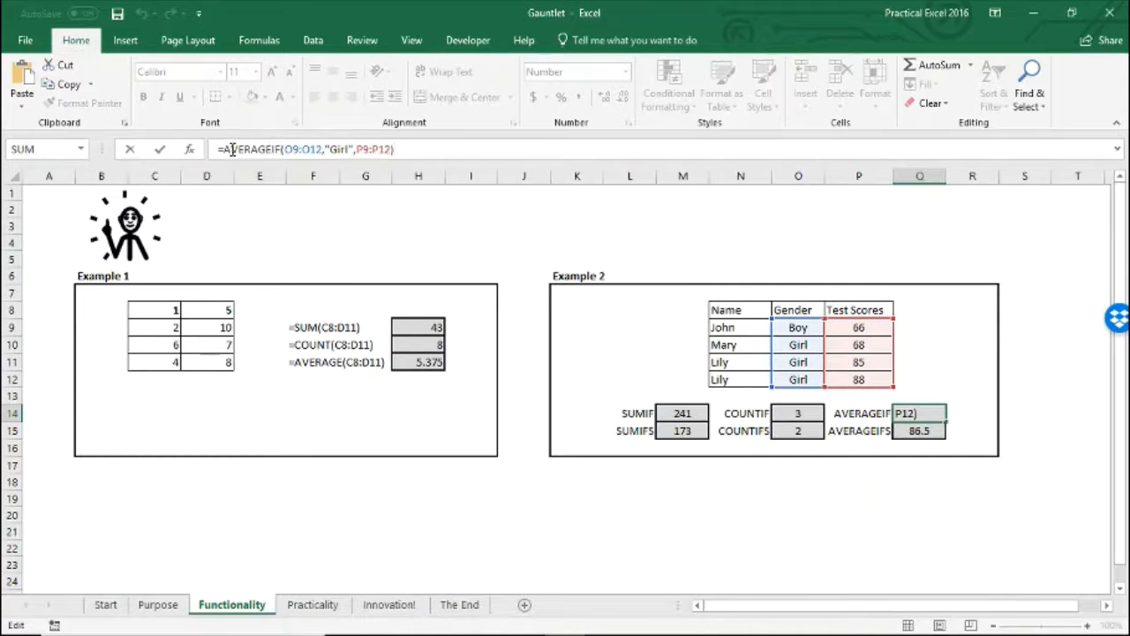
pyautogui.moveTo(284, 149); pyautogui.dragTo(392, 148)
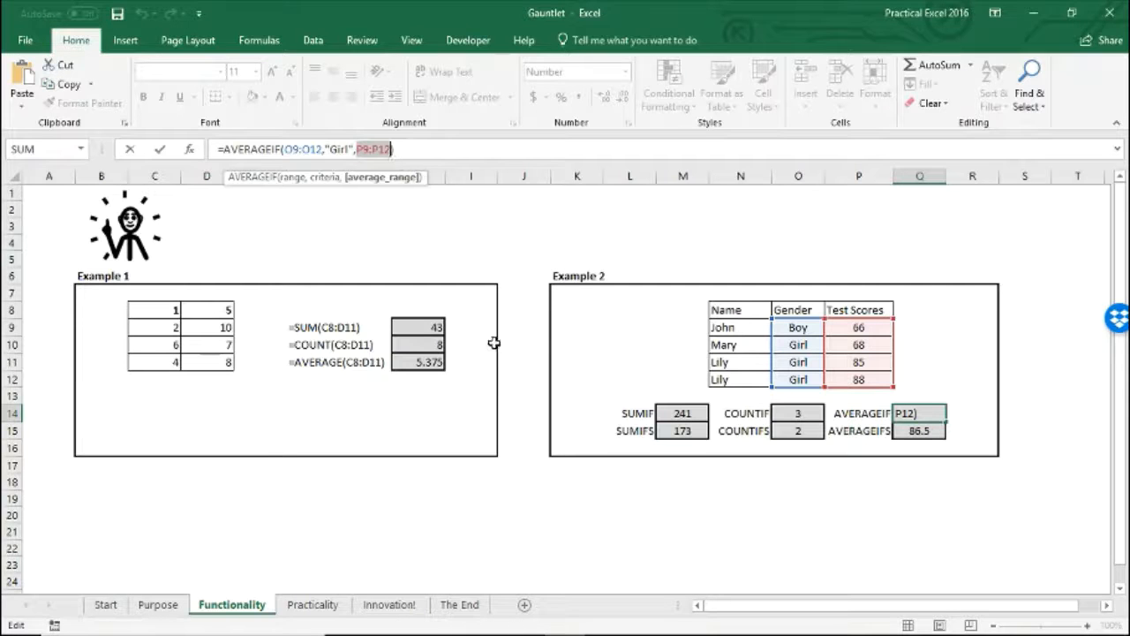
pyautogui.press('Return')
# Inspect the sum range, criteria range and criteria arguments of the SUMIFS formula in M15
pyautogui.click(680, 430)
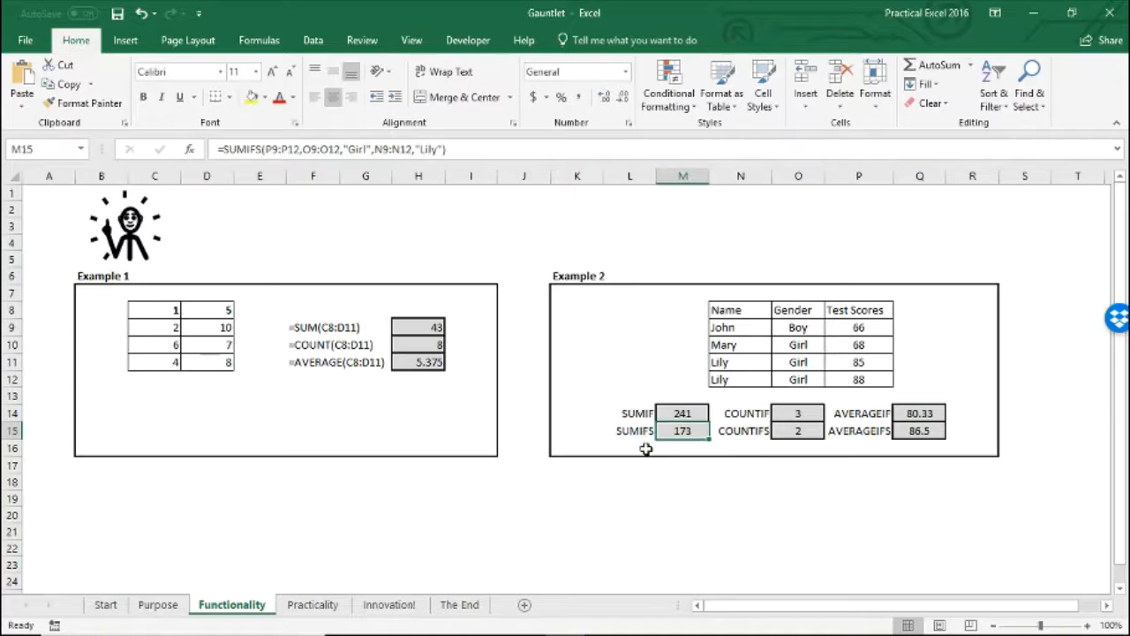
pyautogui.click(252, 149)
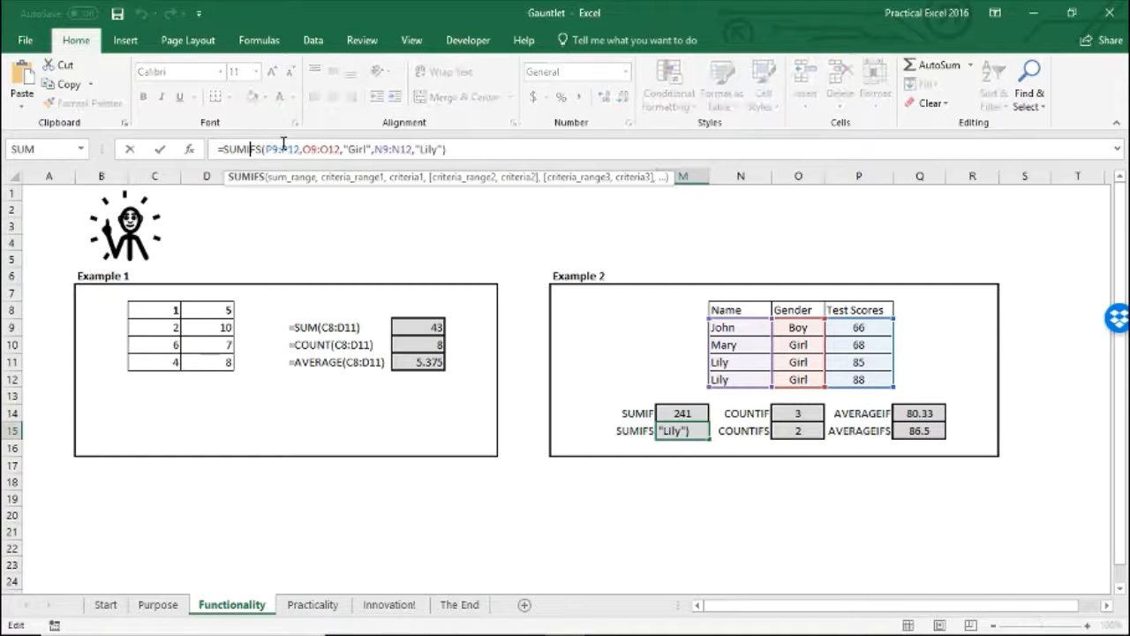
pyautogui.click(466, 151)
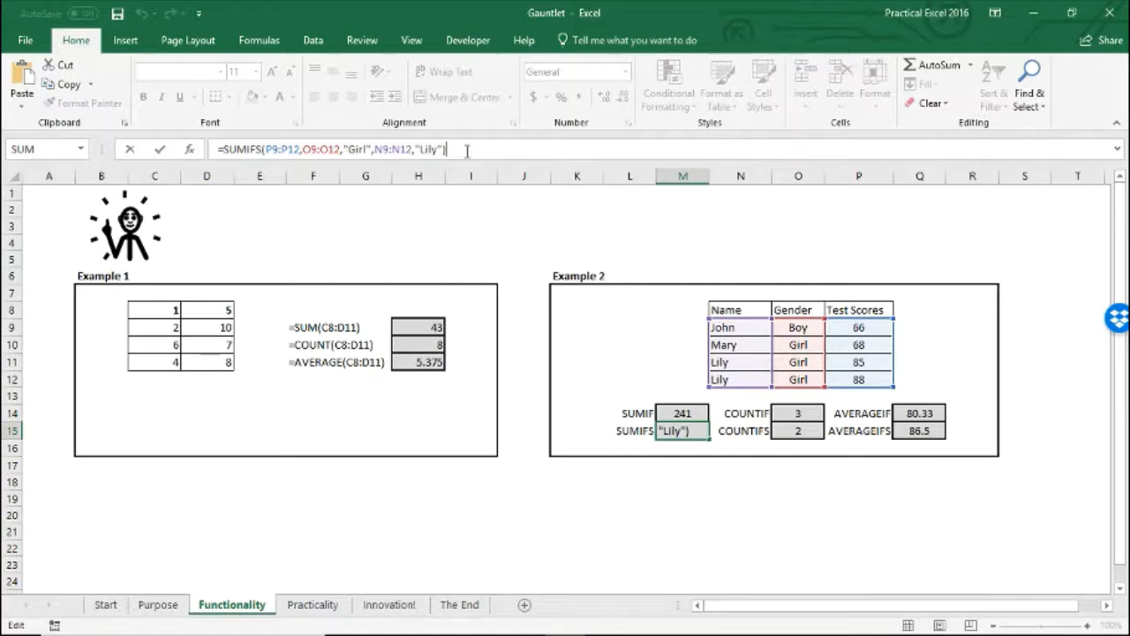
pyautogui.click(272, 150)
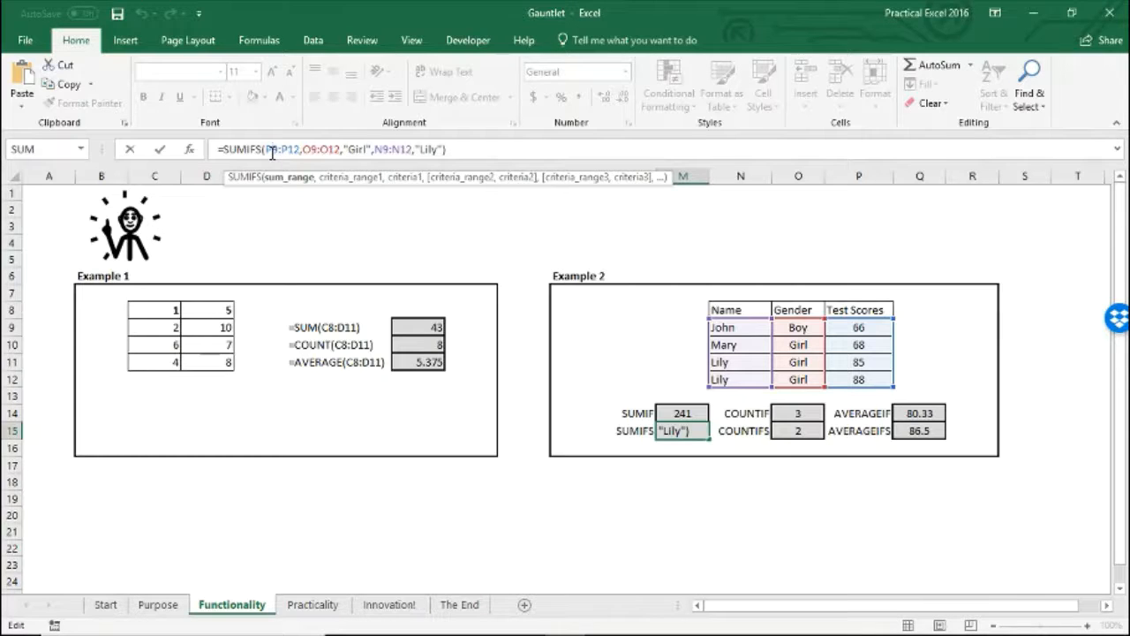
pyautogui.click(301, 150)
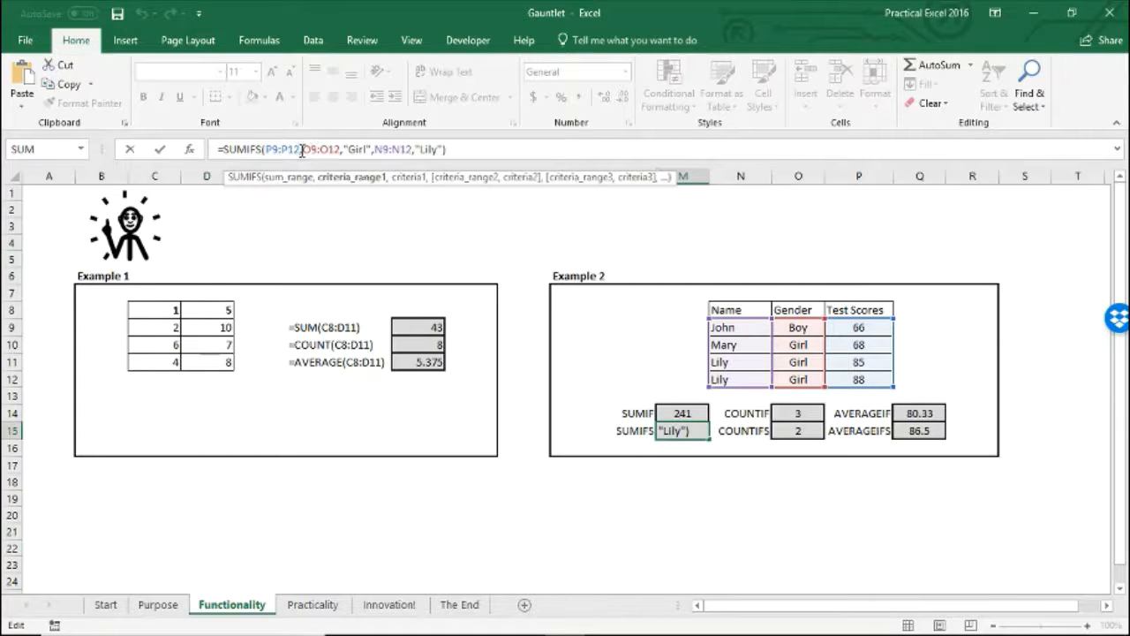
pyautogui.click(353, 150)
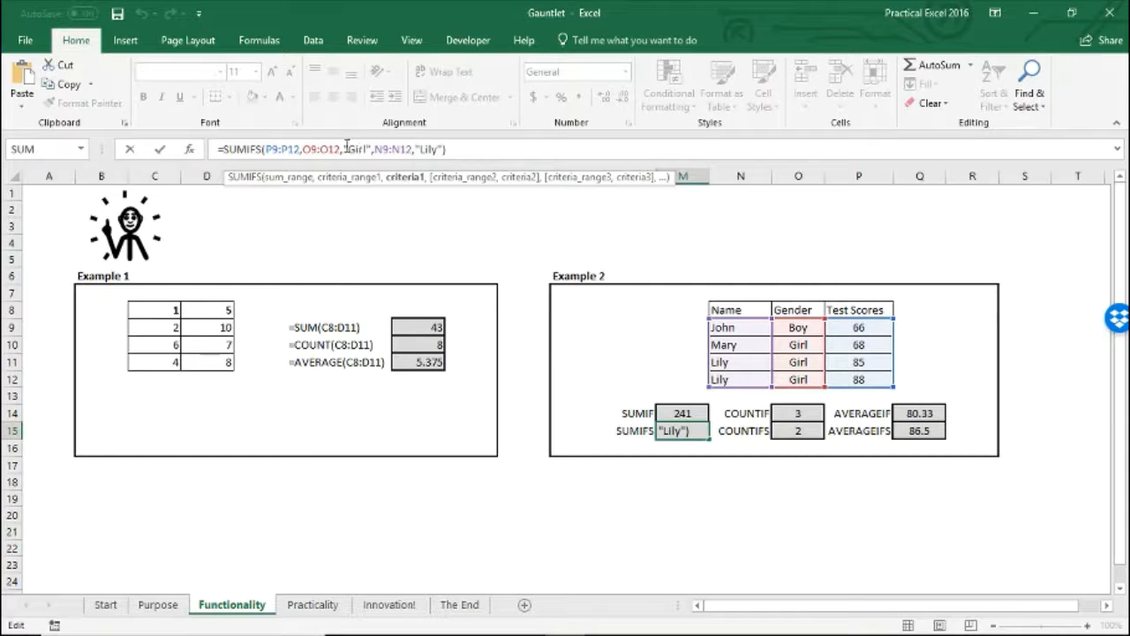
pyautogui.moveTo(346, 148); pyautogui.dragTo(446, 149)
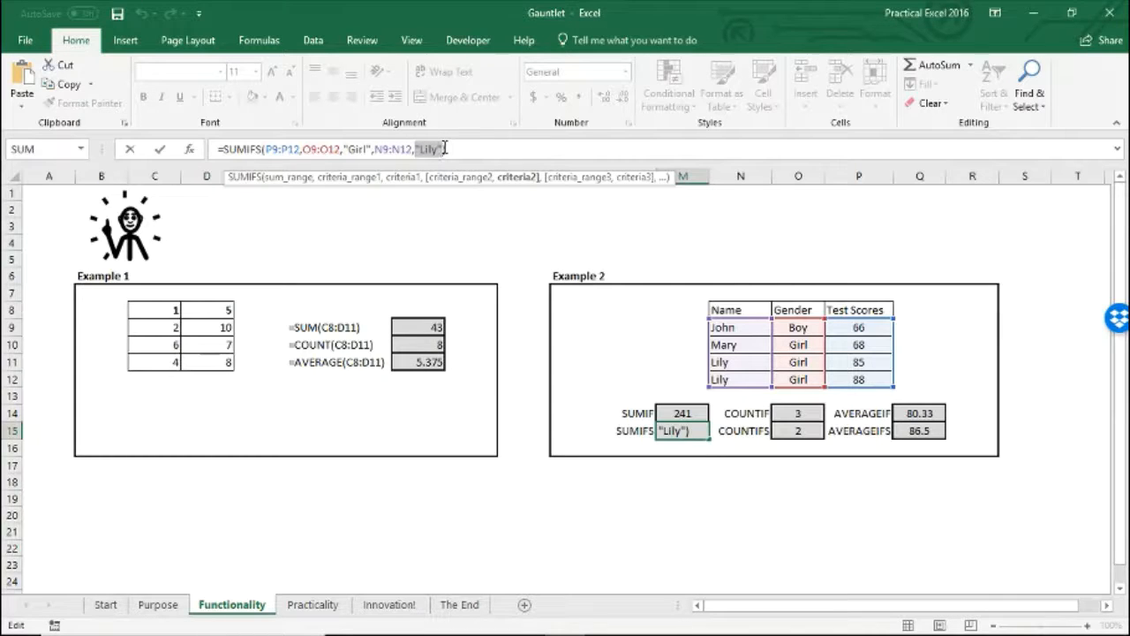
pyautogui.click(445, 148)
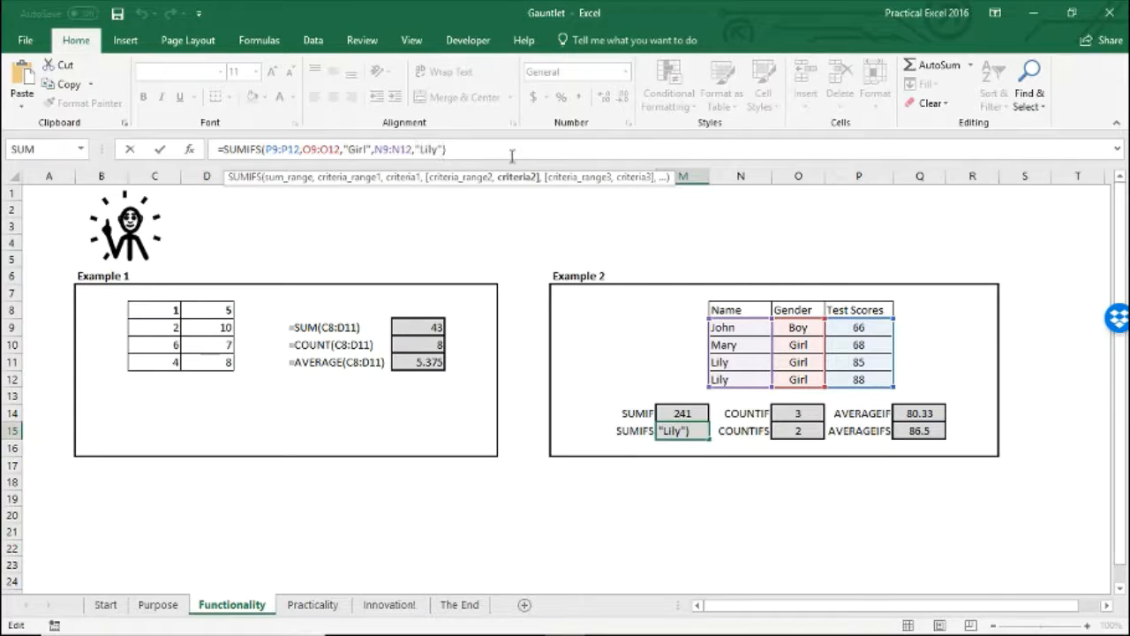
# Try adding placeholder text for a third criteria argument to the SUMIFS formula in M15 and remove it again
pyautogui.write(', critear')
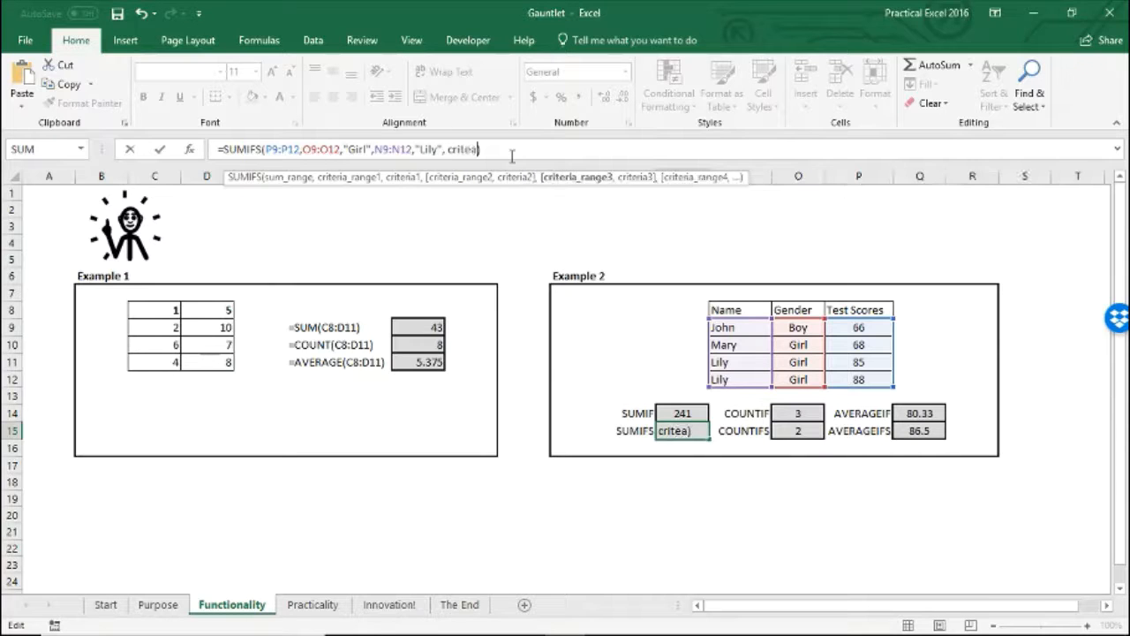
pyautogui.press('BackSpace')
pyautogui.press('BackSpace')
pyautogui.press('BackSpace')
pyautogui.press('BackSpace')
pyautogui.press('BackSpace')
pyautogui.press('BackSpace')
pyautogui.press('BackSpace')
pyautogui.press('BackSpace')
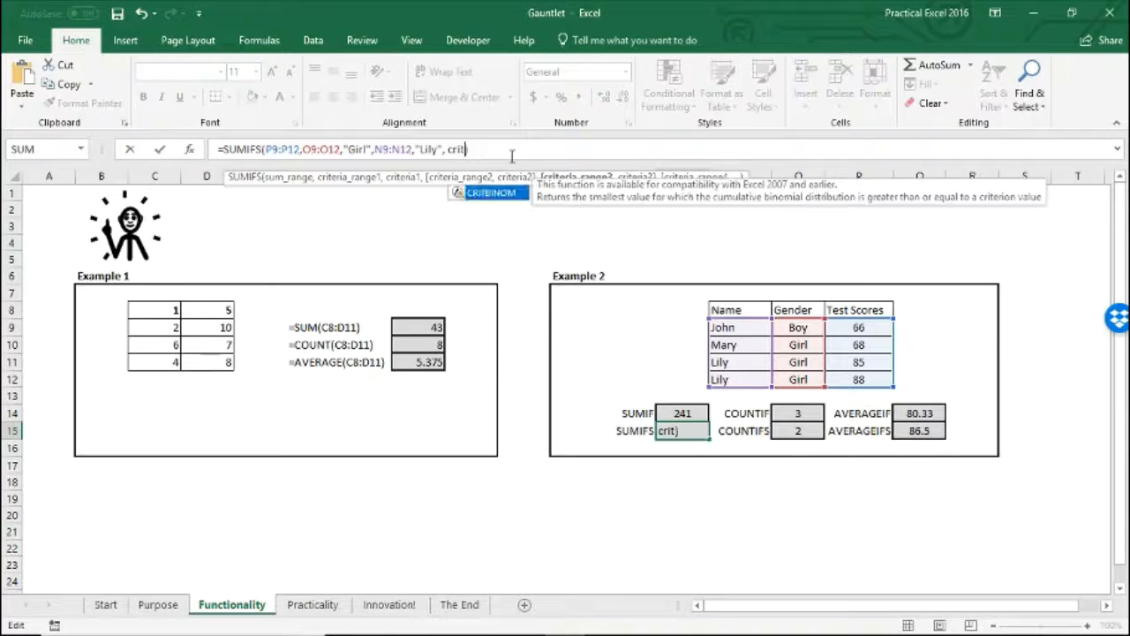
pyautogui.press('BackSpace')
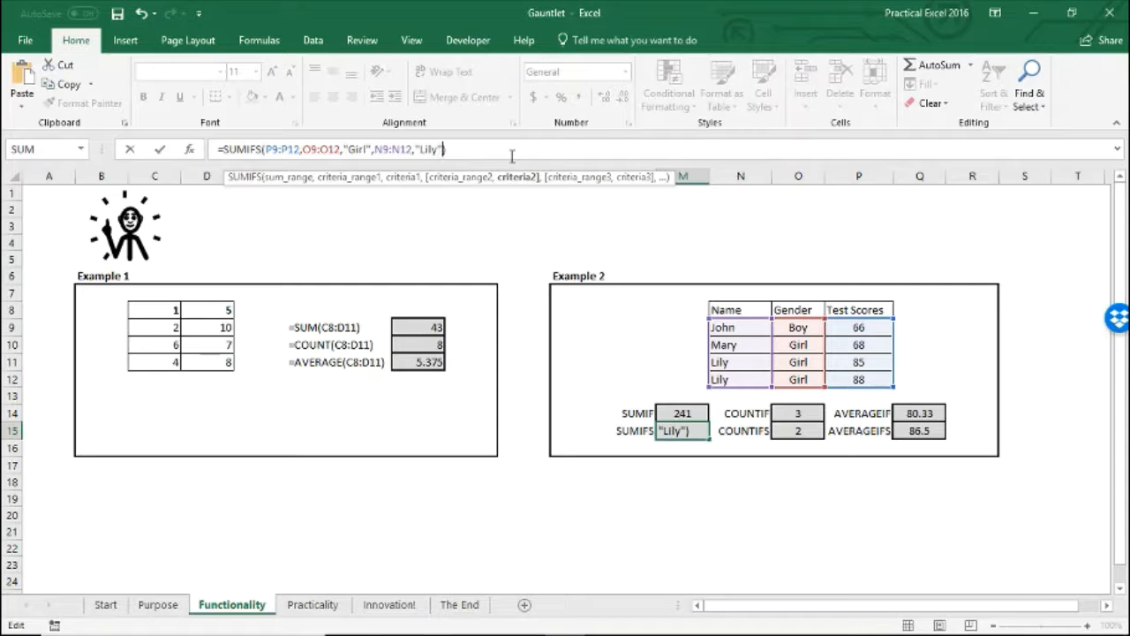
pyautogui.press('Return')
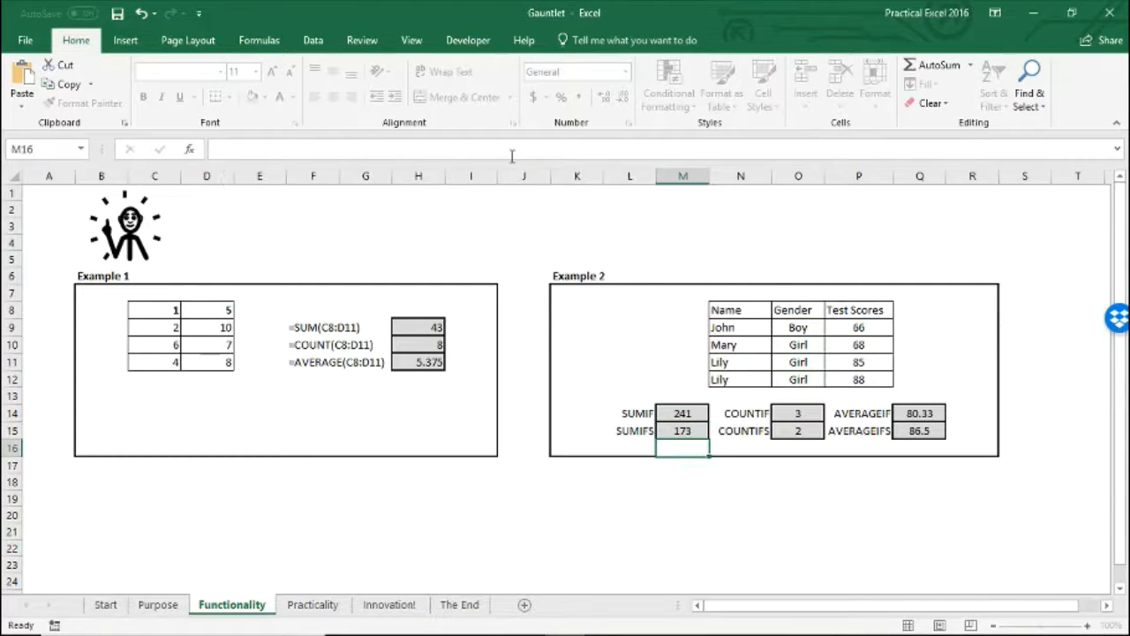
# Compare the formulas in M15 and O15 and inspect the criteria range and criteria arguments of the COUNTIFS formula
pyautogui.click(794, 431)
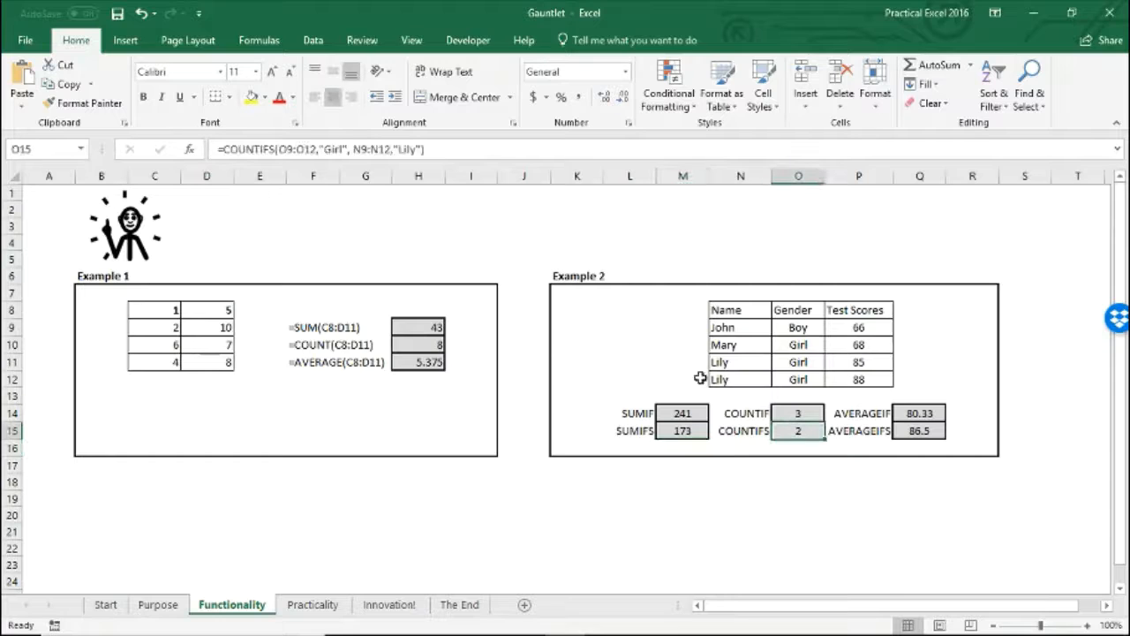
pyautogui.click(685, 431)
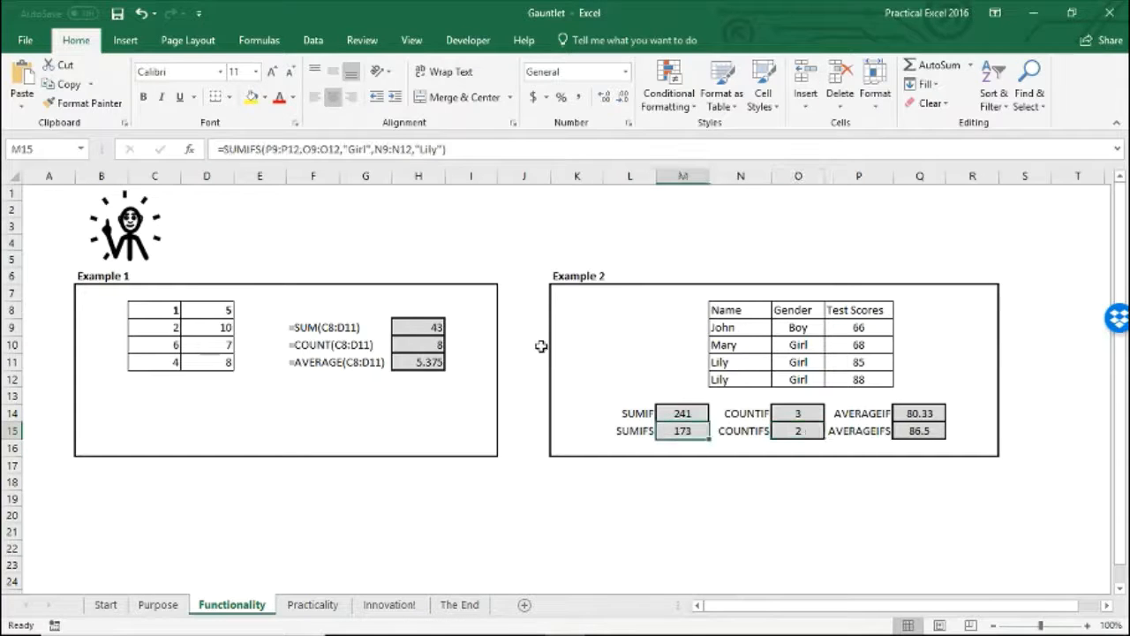
pyautogui.click(800, 431)
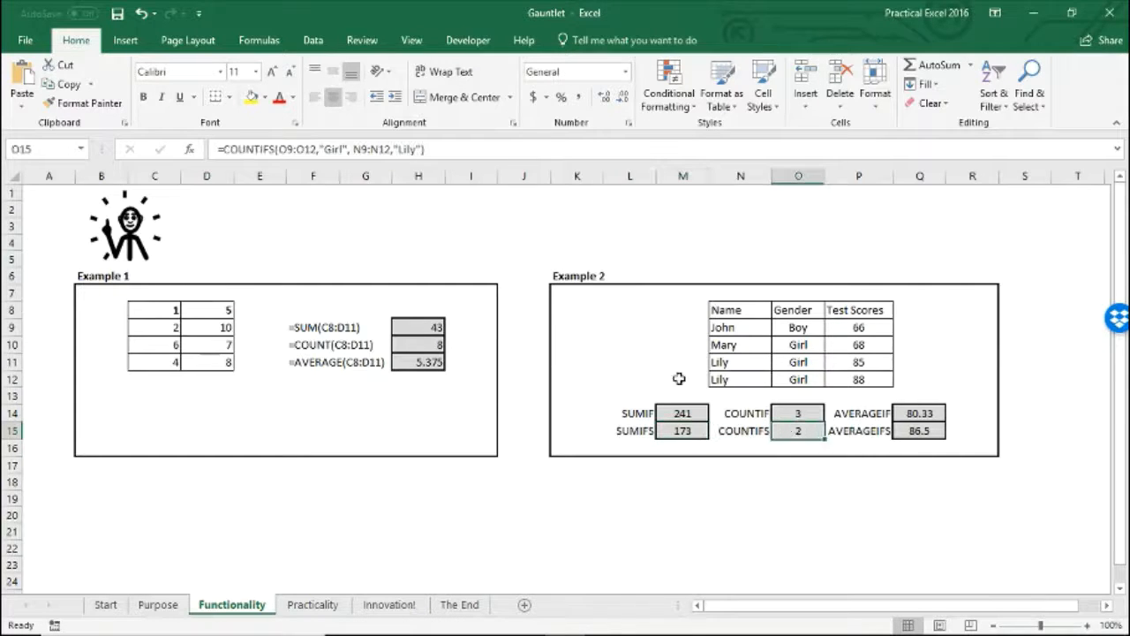
pyautogui.click(278, 146)
pyautogui.moveTo(280, 150); pyautogui.dragTo(347, 149)
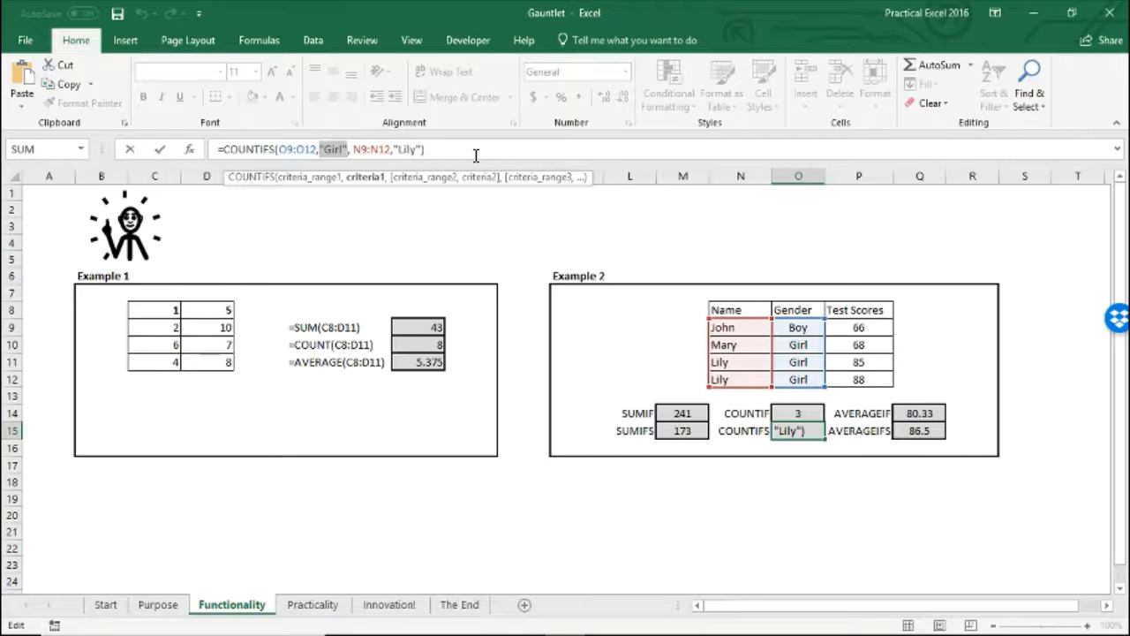
pyautogui.press('Escape')
# Inspect the AVERAGEIFS formula in Q15 with its referenced ranges, leaving it as it is
pyautogui.click(921, 433)
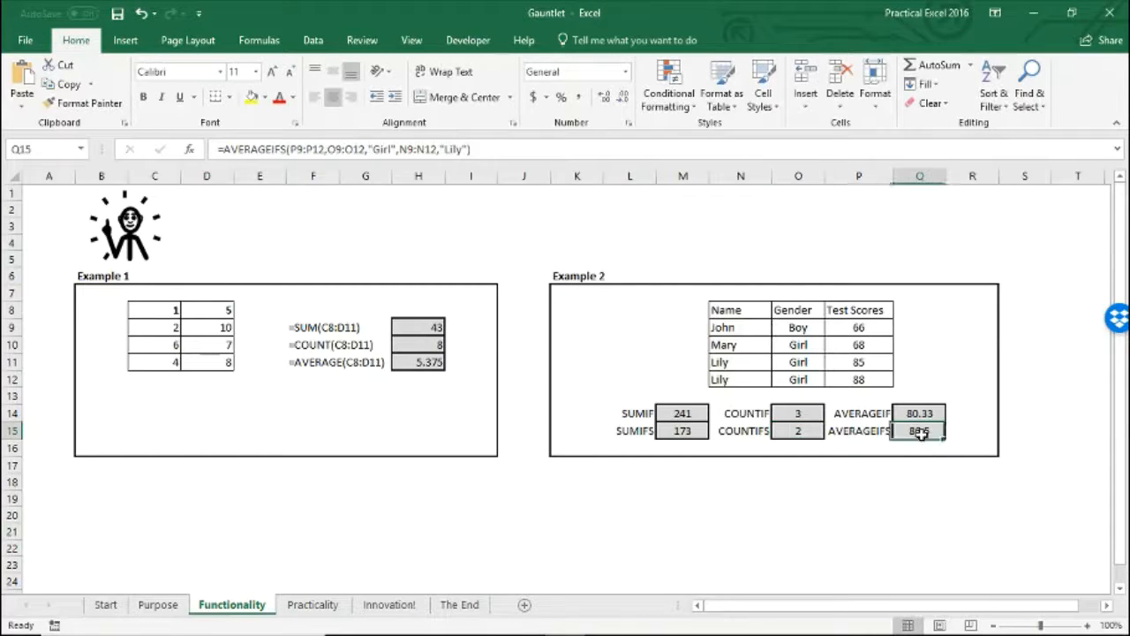
pyautogui.click(296, 150)
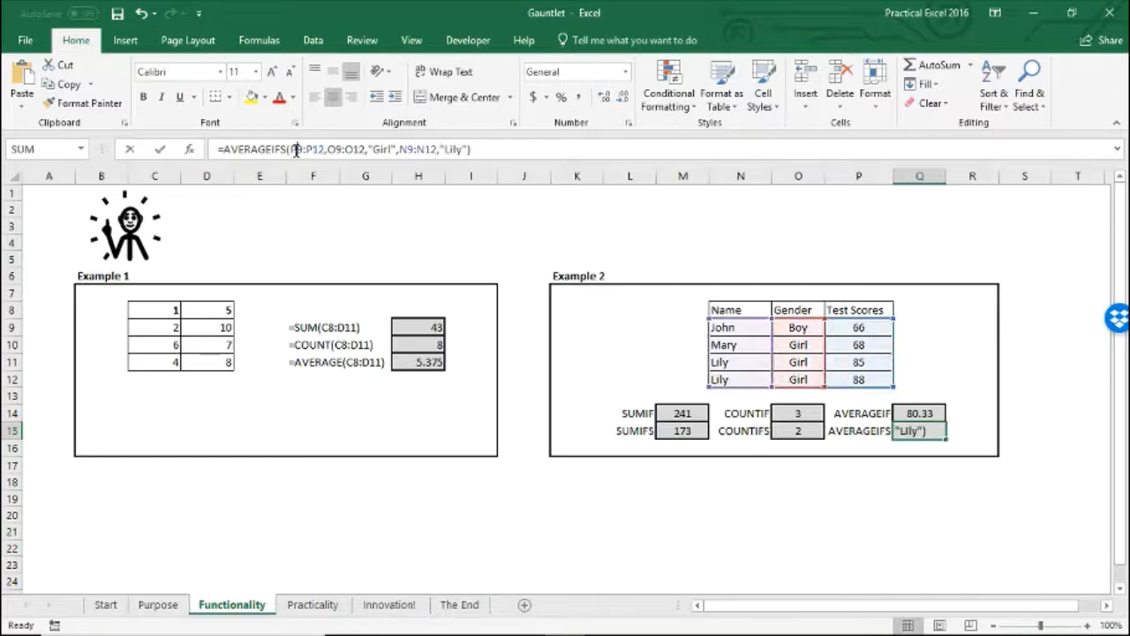
pyautogui.click(499, 151)
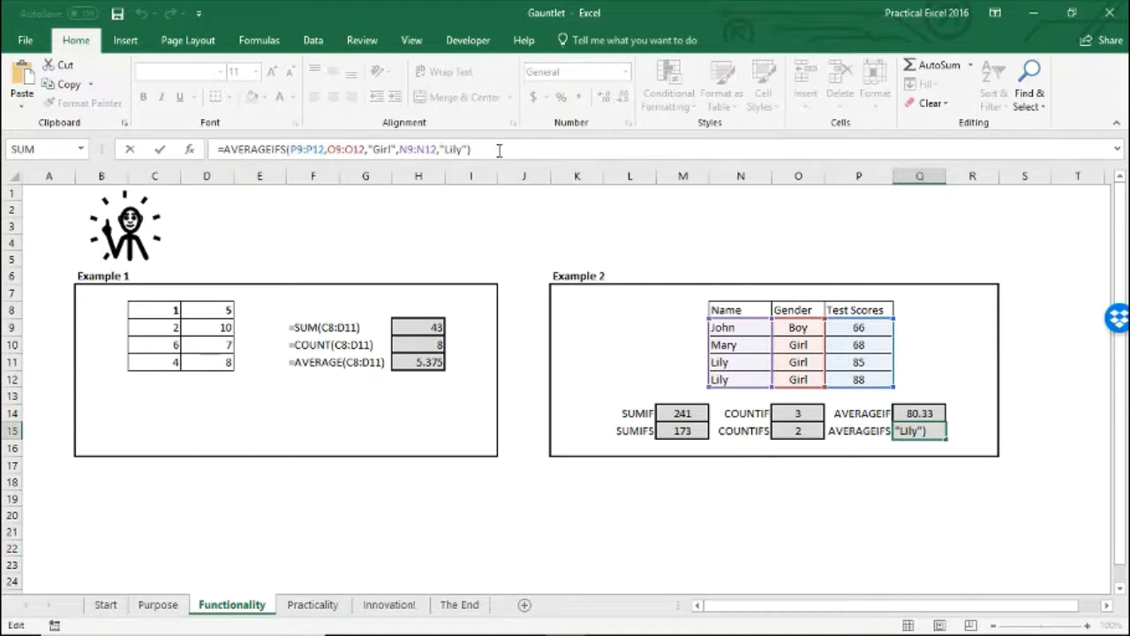
pyautogui.press('Return')
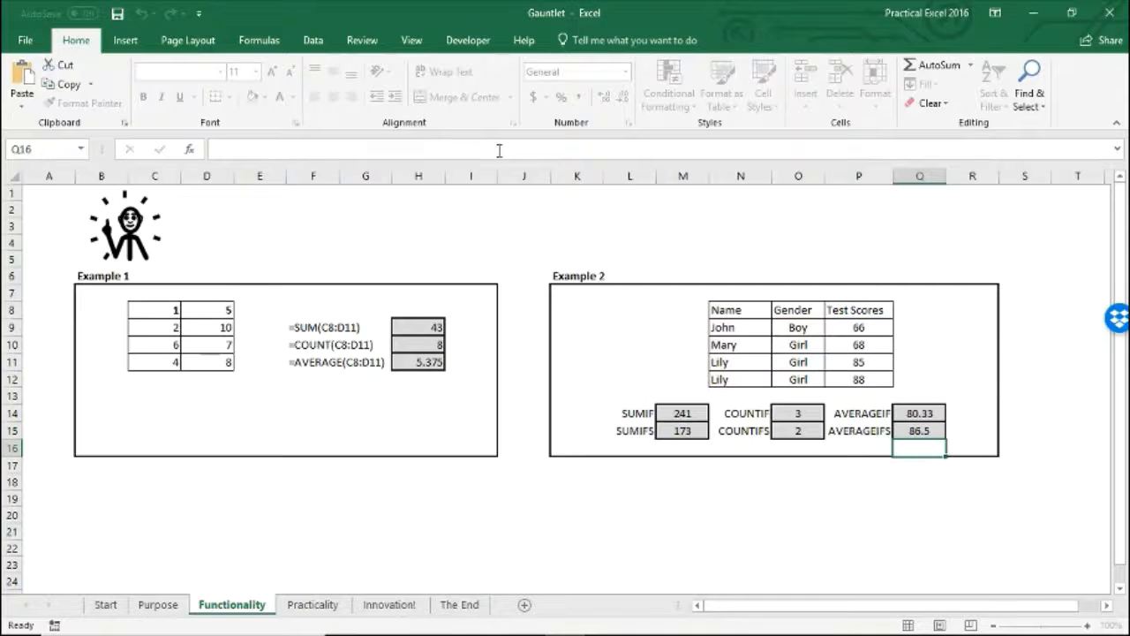
# Open the Practicality sheet and examine the parts data in columns A to E beside the Dashboard
pyautogui.click(312, 605)
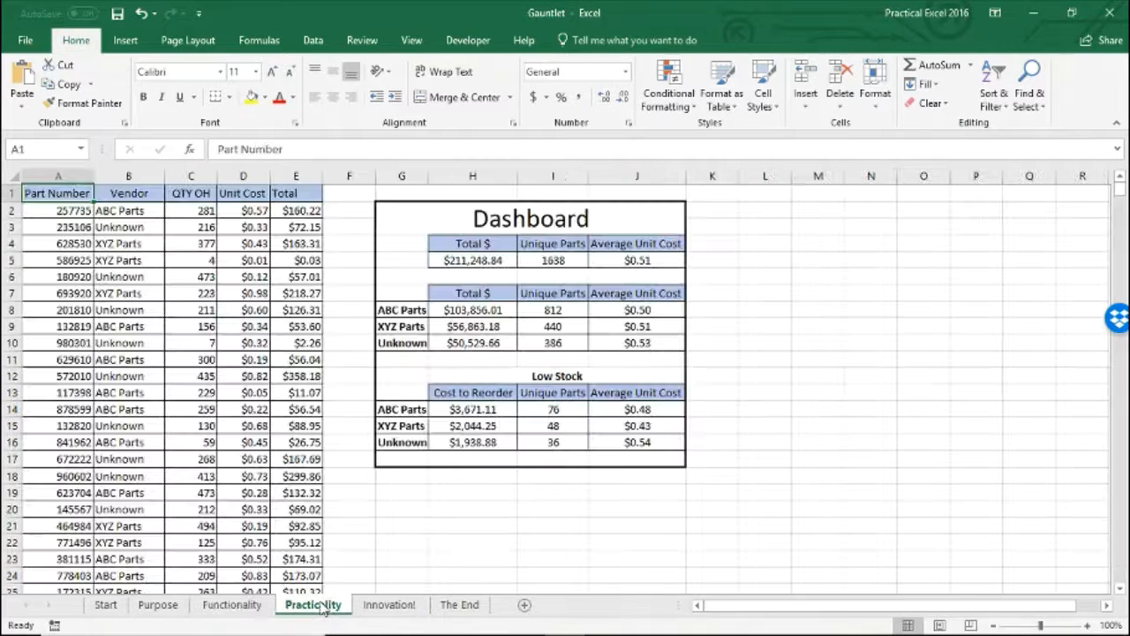
pyautogui.click(749, 289)
pyautogui.click(762, 242)
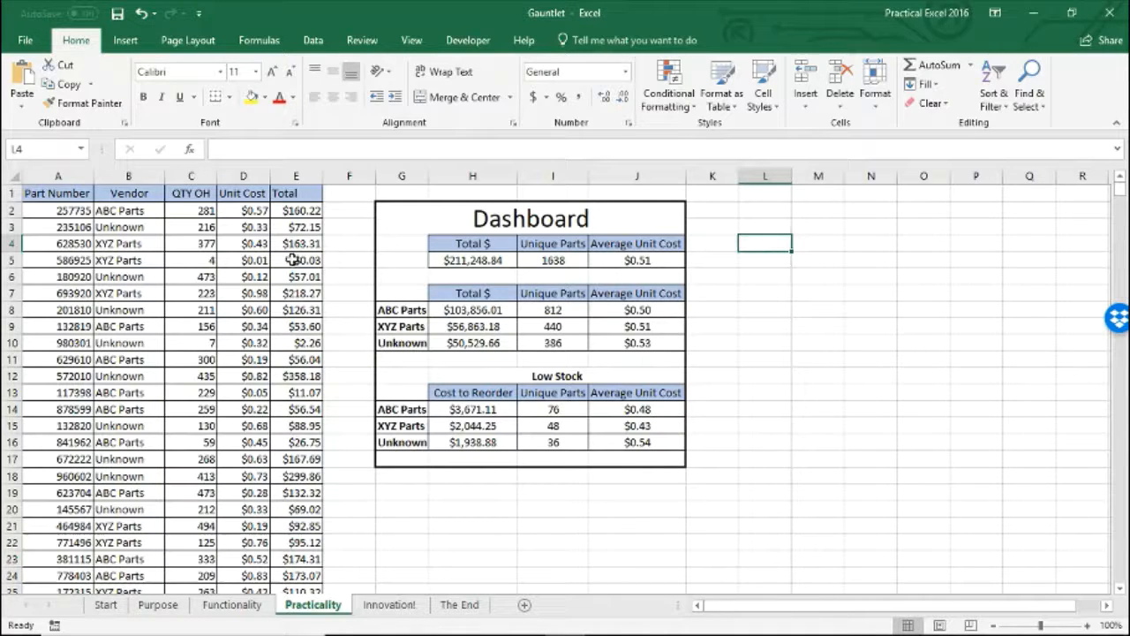
pyautogui.click(485, 262)
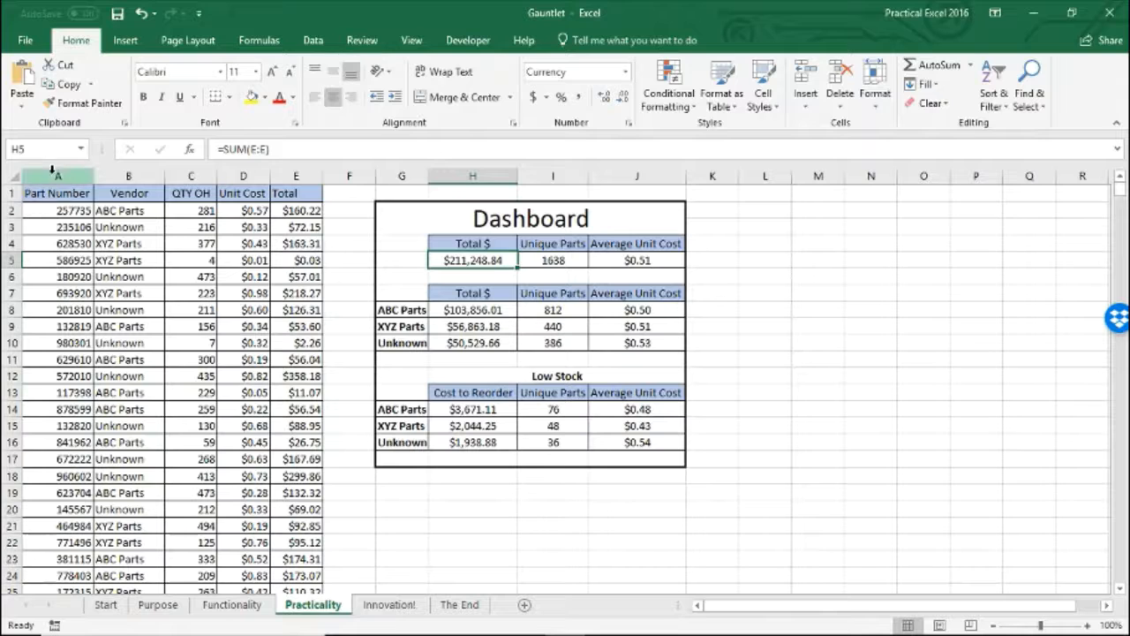
pyautogui.moveTo(56, 173); pyautogui.dragTo(294, 216)
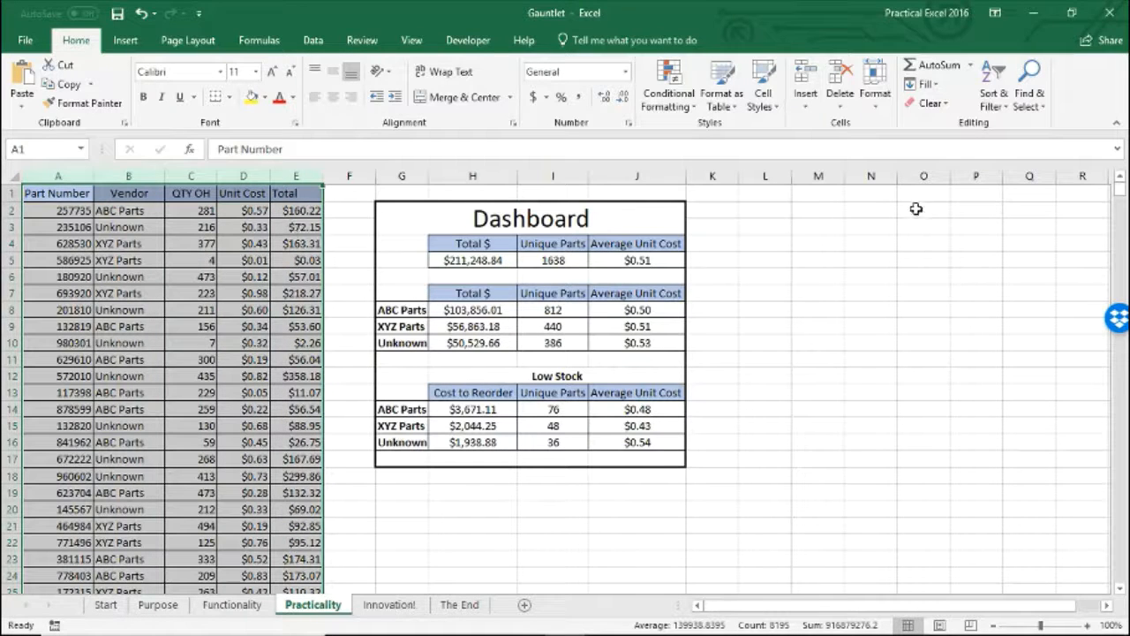
pyautogui.click(303, 226)
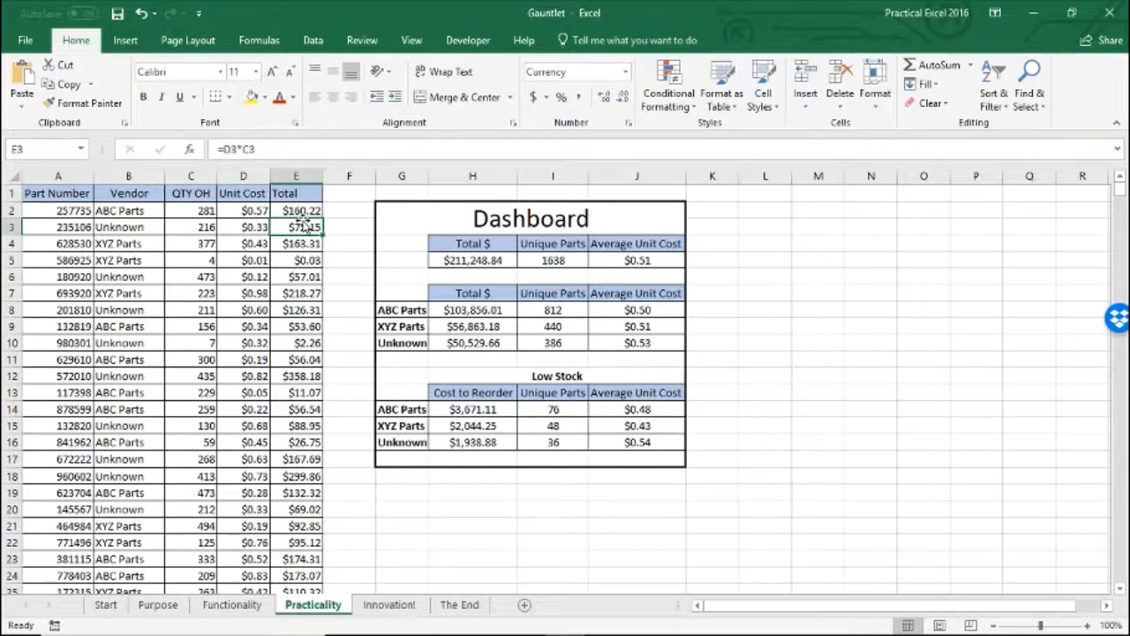
pyautogui.moveTo(1120, 189)
pyautogui.mouseDown()
pyautogui.moveTo(1115, 603)
pyautogui.moveTo(1120, 189)
pyautogui.mouseUp()
# Examine the overall SUM, COUNT and AVERAGE formulas in H5, I5 and J5 of the Dashboard
pyautogui.click(499, 263)
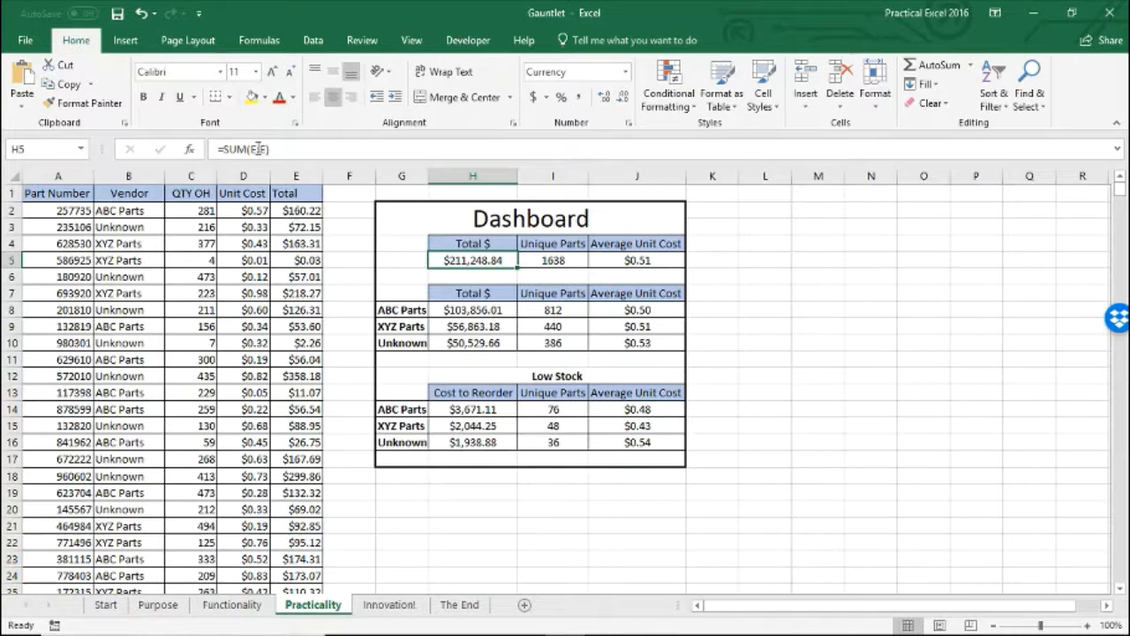
pyautogui.click(578, 258)
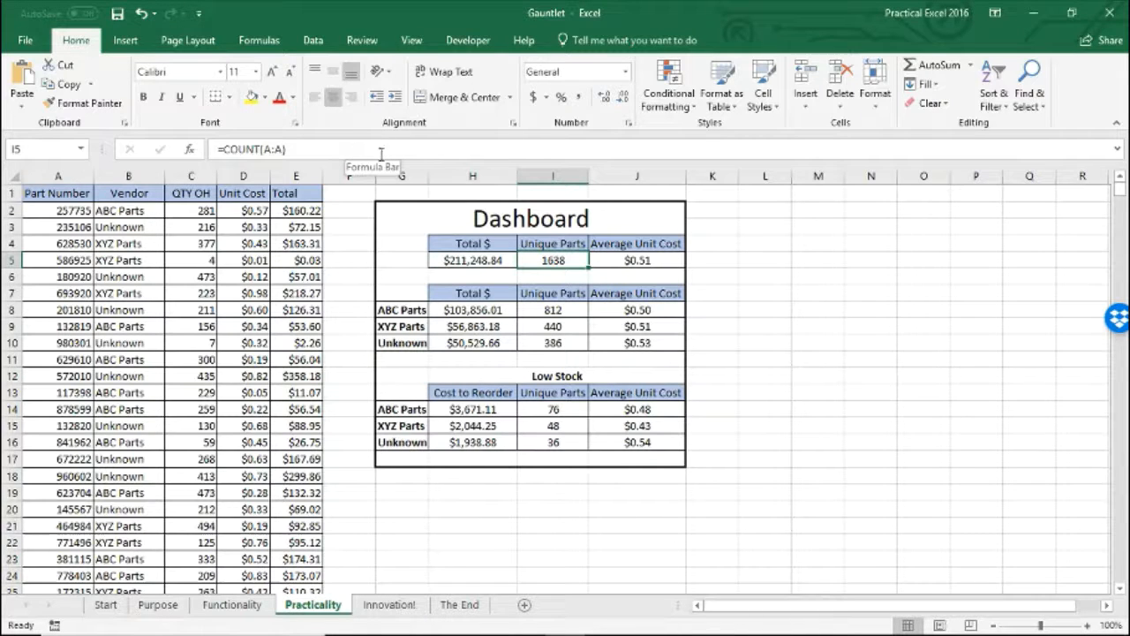
pyautogui.click(611, 257)
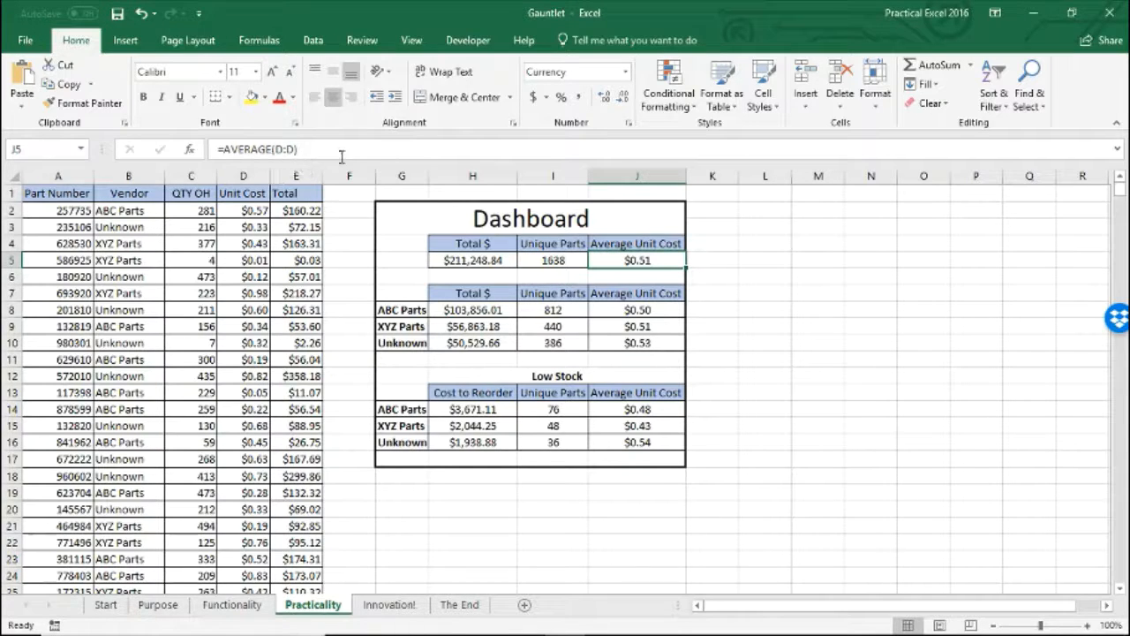
# Review the vendor labels in G8:G10 and inspect the range argument of the SUMIF formula in H8
pyautogui.click(399, 311)
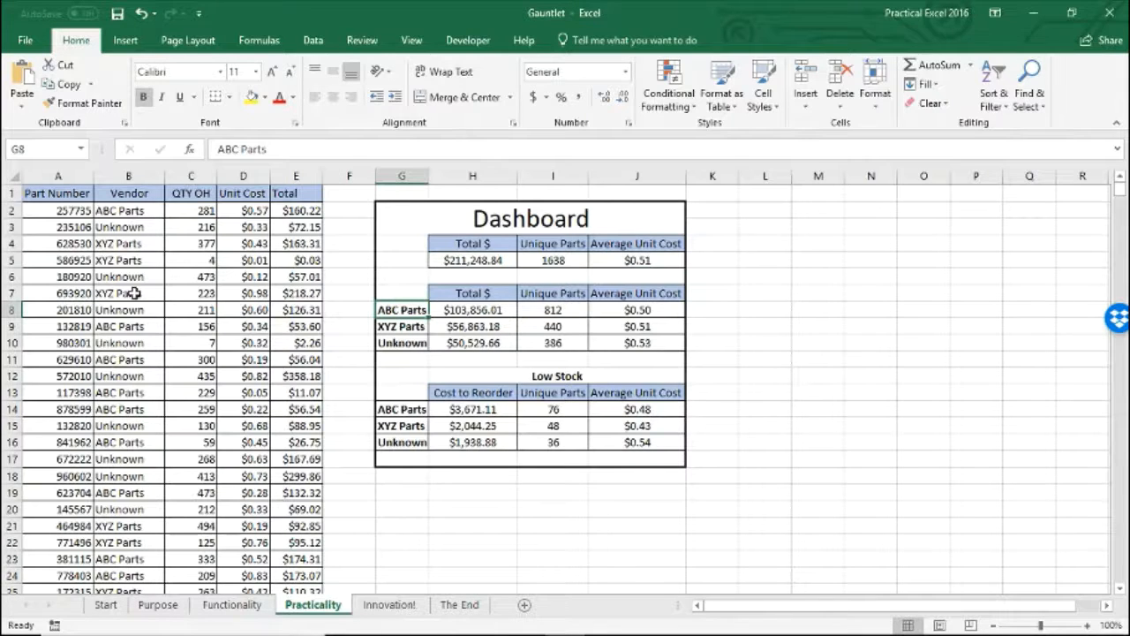
pyautogui.moveTo(411, 309); pyautogui.dragTo(403, 341)
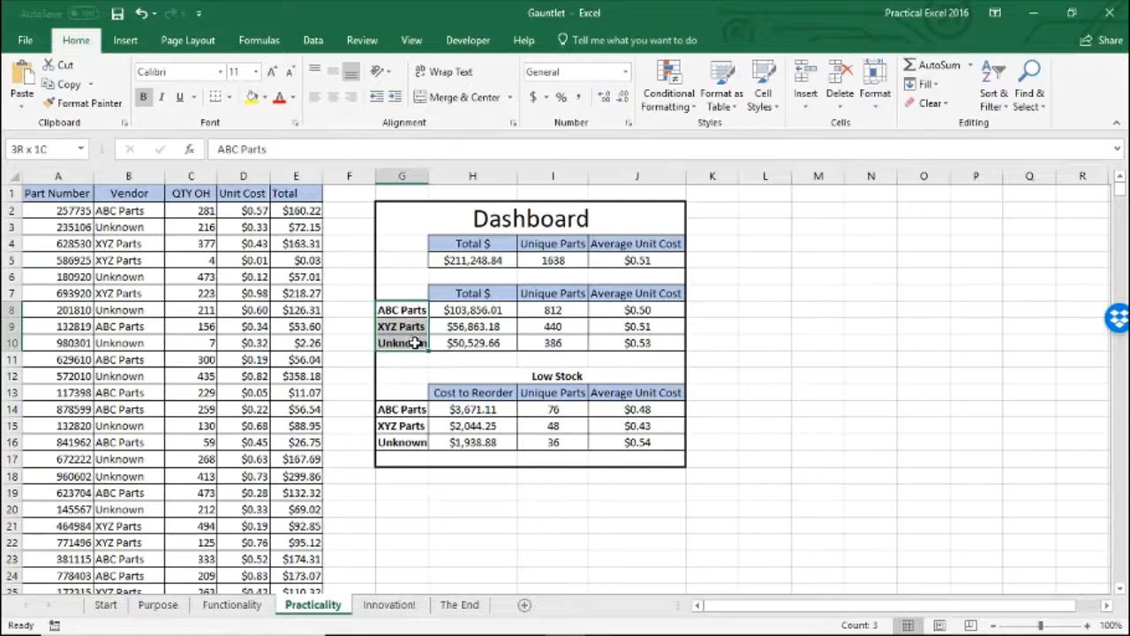
pyautogui.click(452, 309)
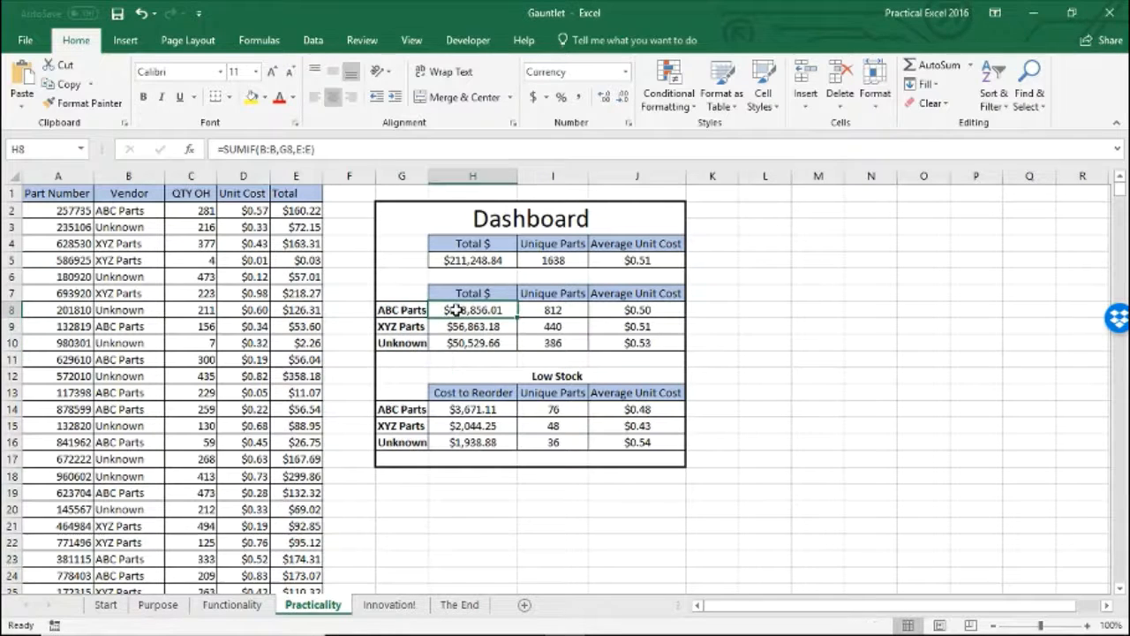
pyautogui.click(305, 149)
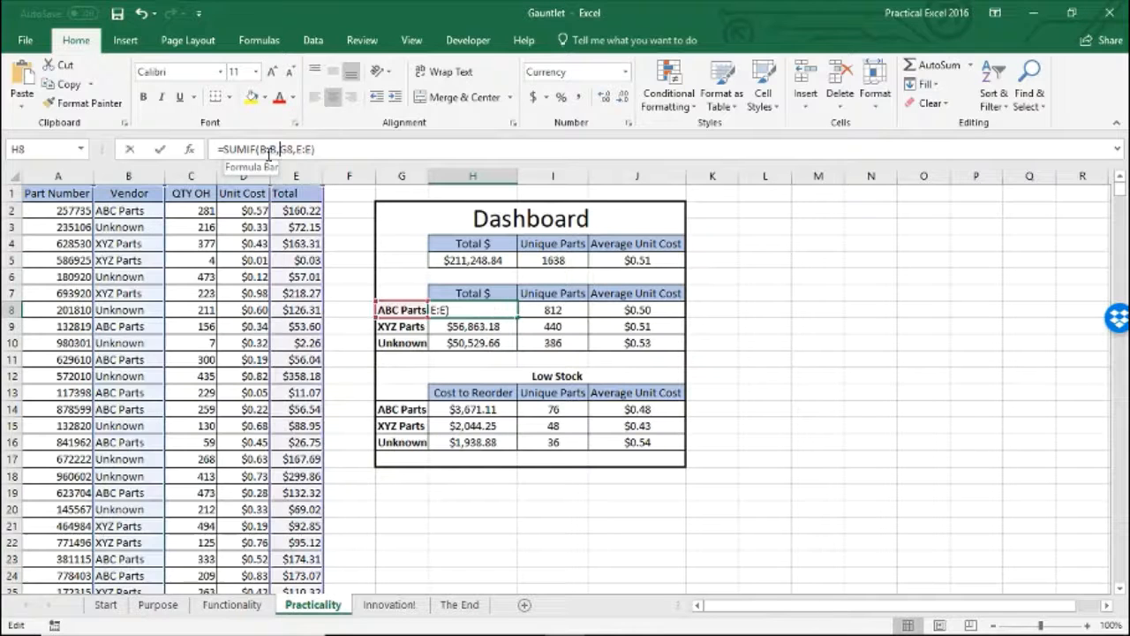
pyautogui.moveTo(261, 149); pyautogui.dragTo(277, 148)
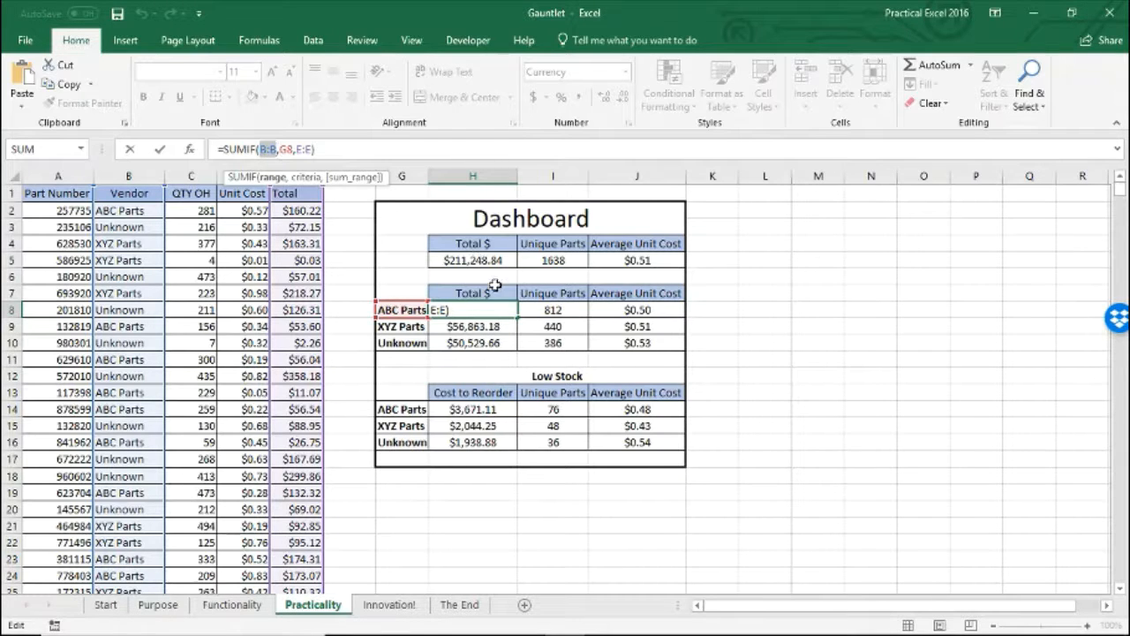
pyautogui.press('Return')
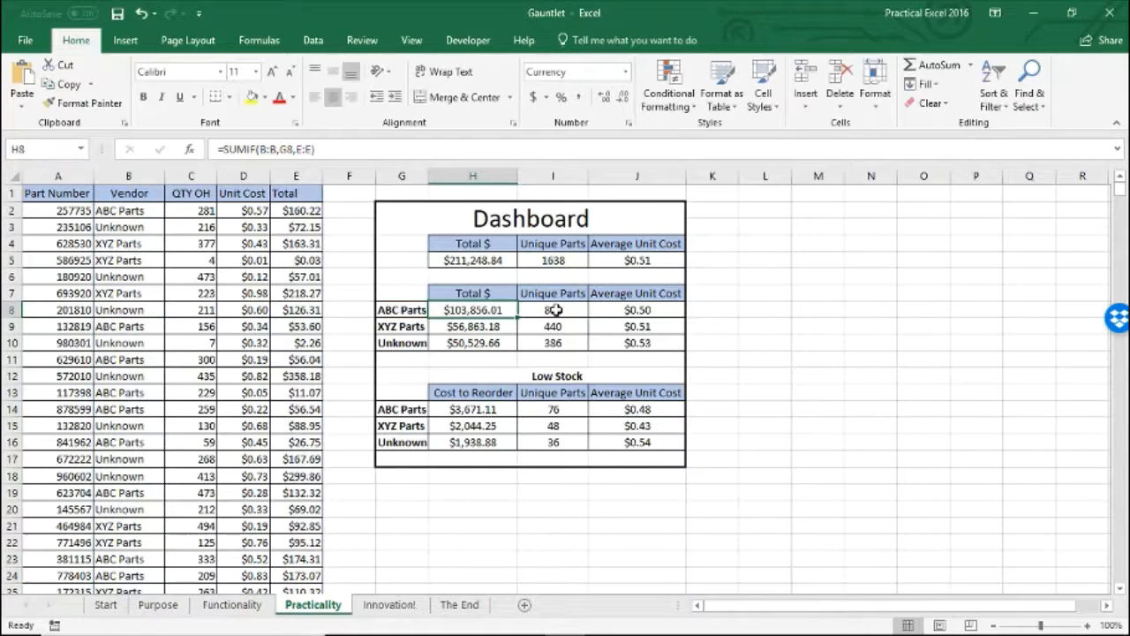
# Inspect the COUNTIF formula in I8 that counts the unique parts for ABC Parts, leaving it as it is
pyautogui.click(555, 309)
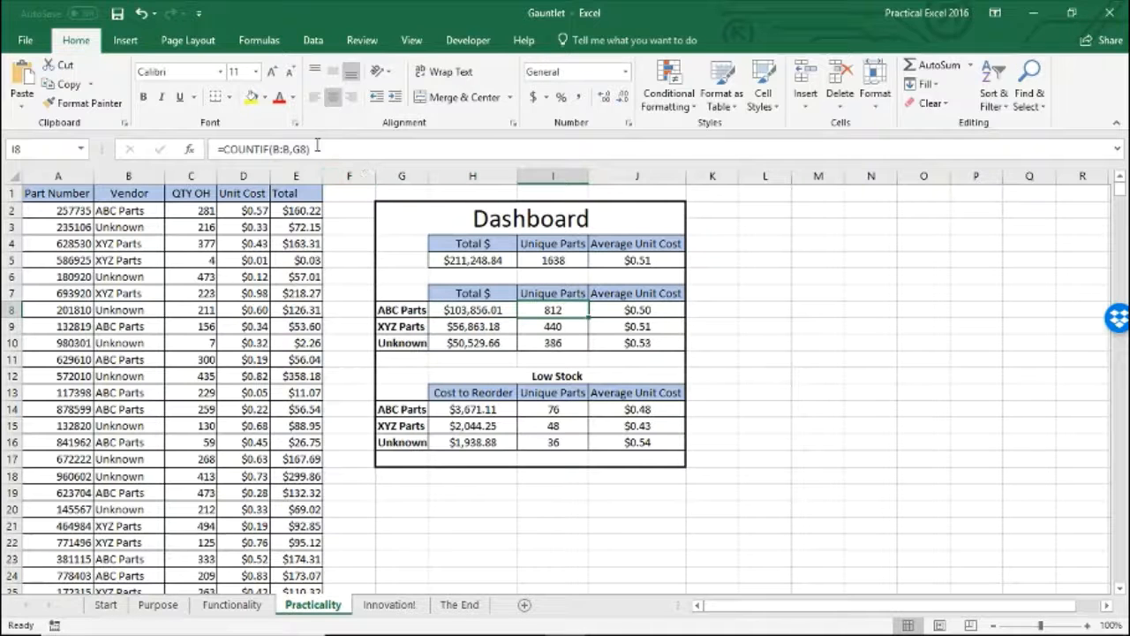
pyautogui.click(201, 148)
pyautogui.moveTo(201, 149); pyautogui.dragTo(370, 139)
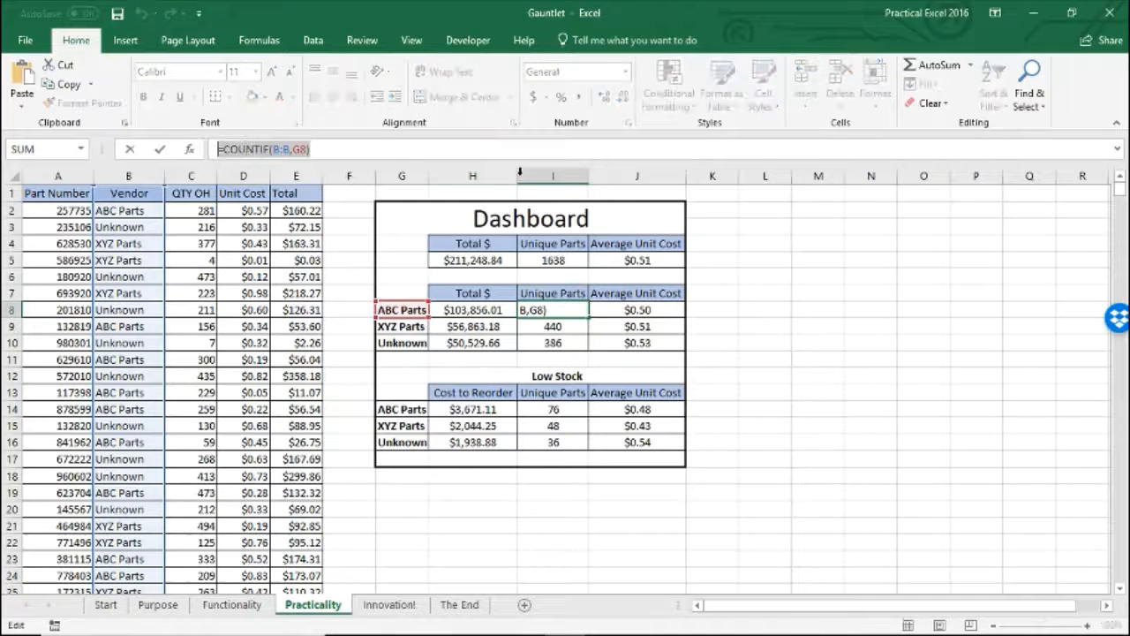
pyautogui.press('Escape')
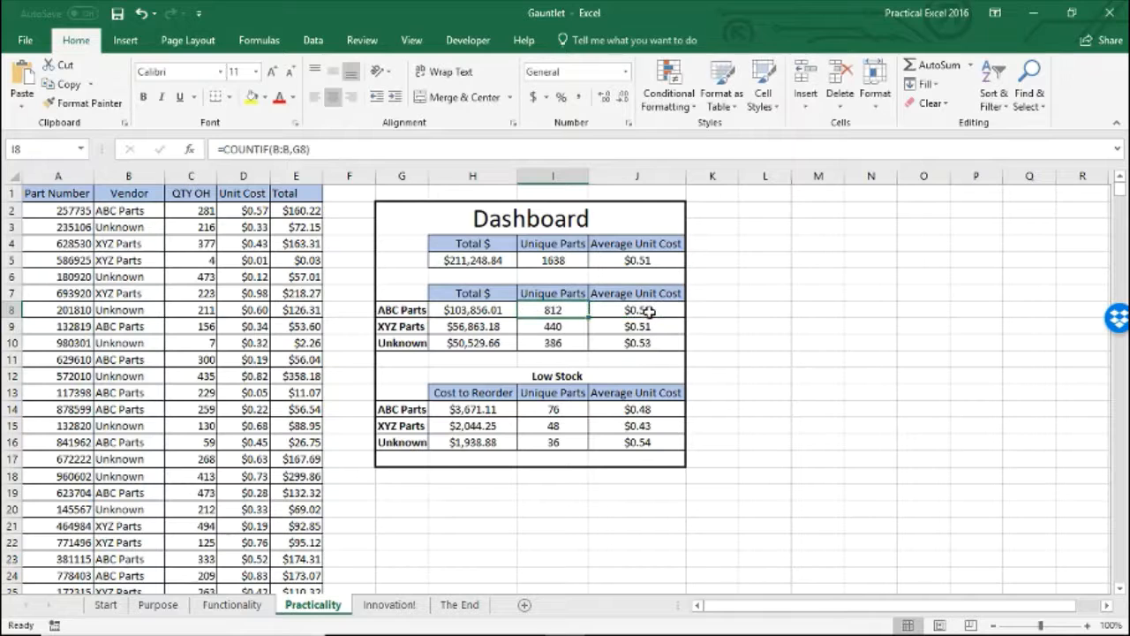
# Inspect the AVERAGEIF formula in J8, then review the XYZ Parts and Unknown totals in H9 and H10
pyautogui.click(649, 311)
pyautogui.click(274, 148)
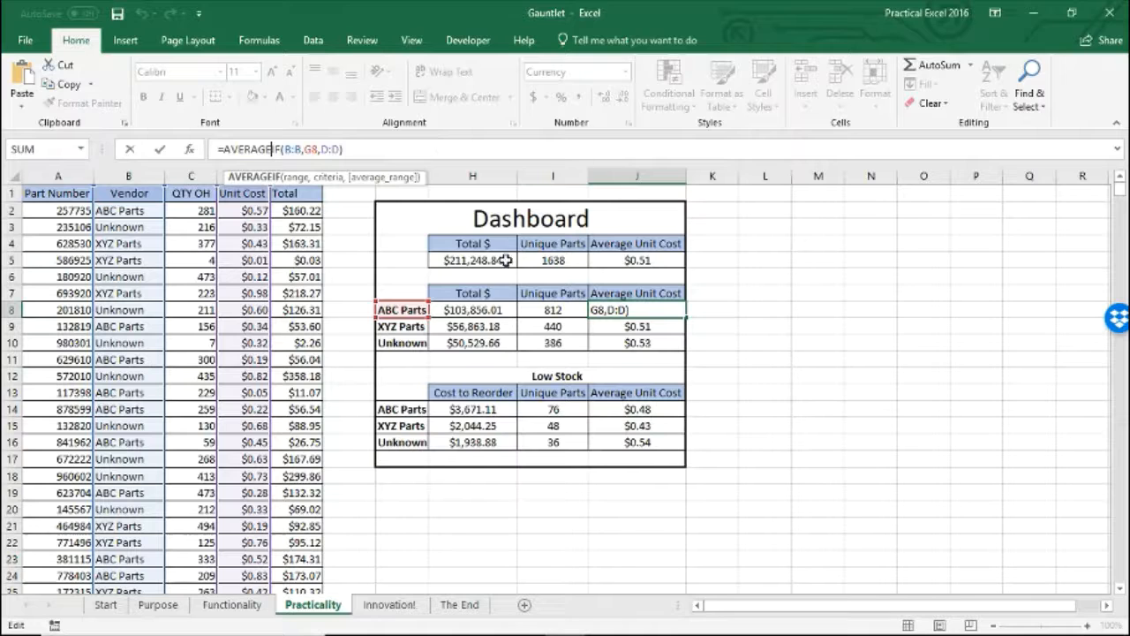
pyautogui.click(482, 325)
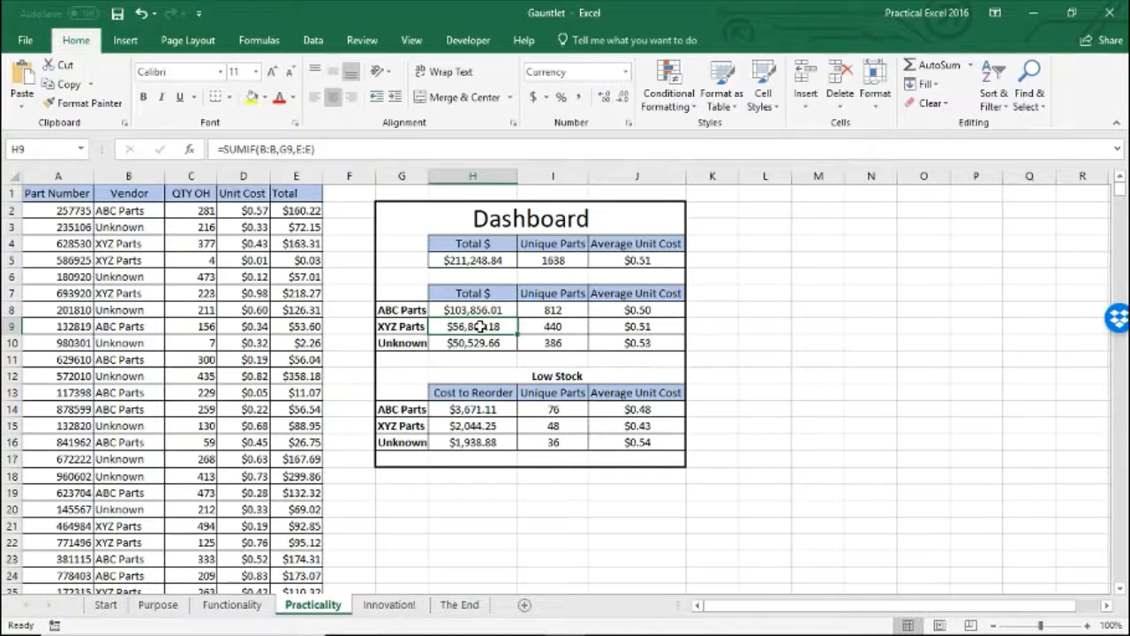
pyautogui.press('Down')
pyautogui.press('Down')
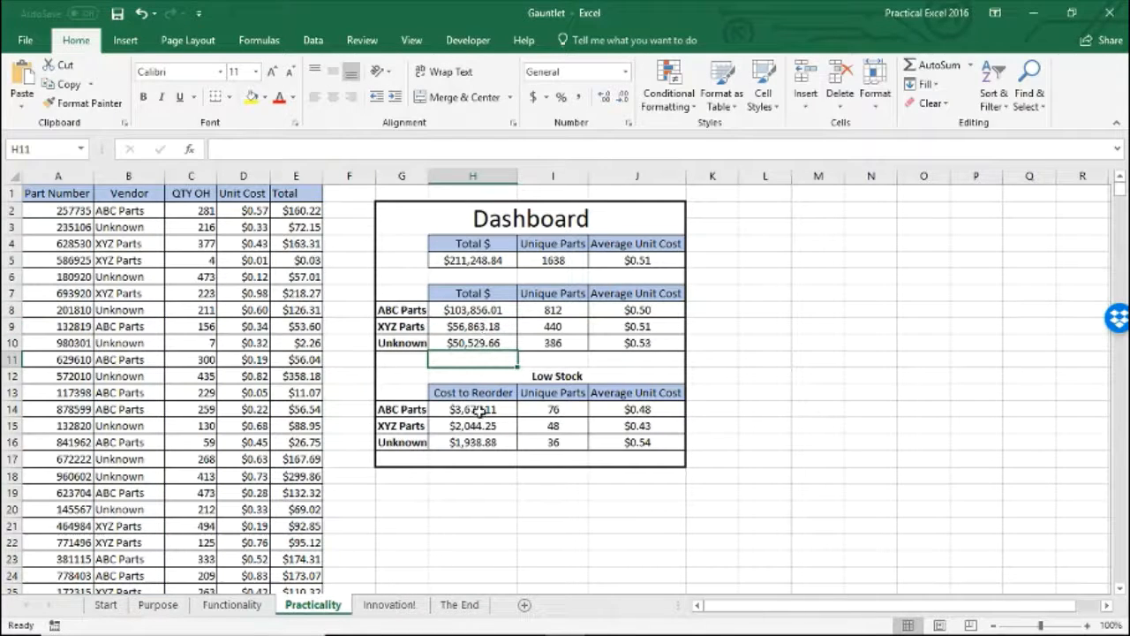
# Examine the SUMIFS formula in H14, focusing on its sum range D:D and the vendor criterion B:B matched to G14
pyautogui.click(477, 410)
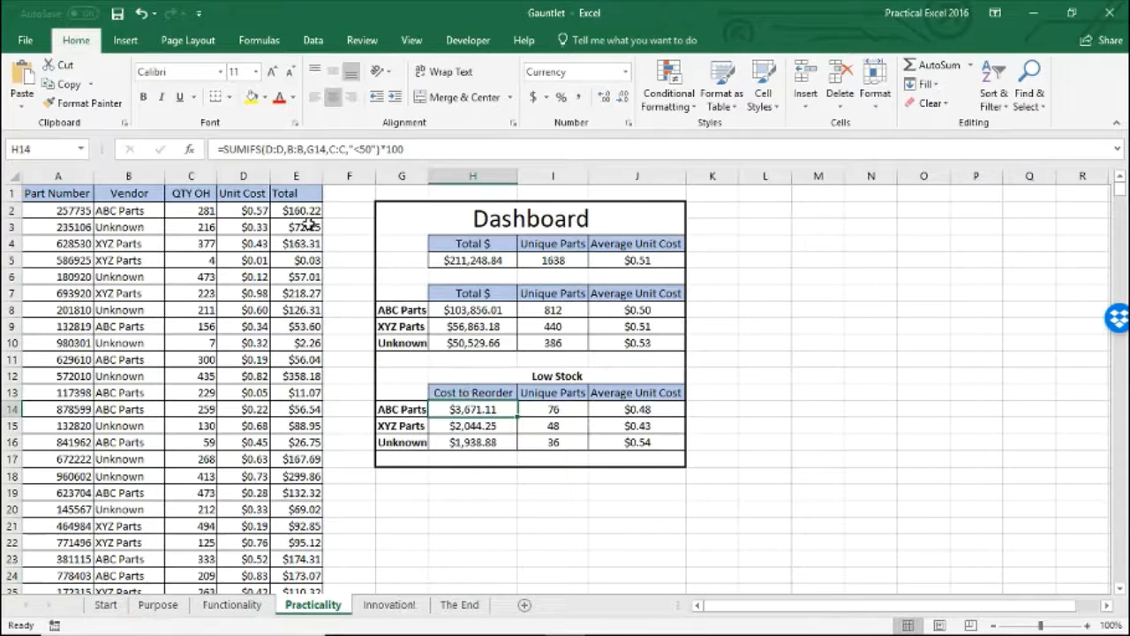
pyautogui.click(277, 150)
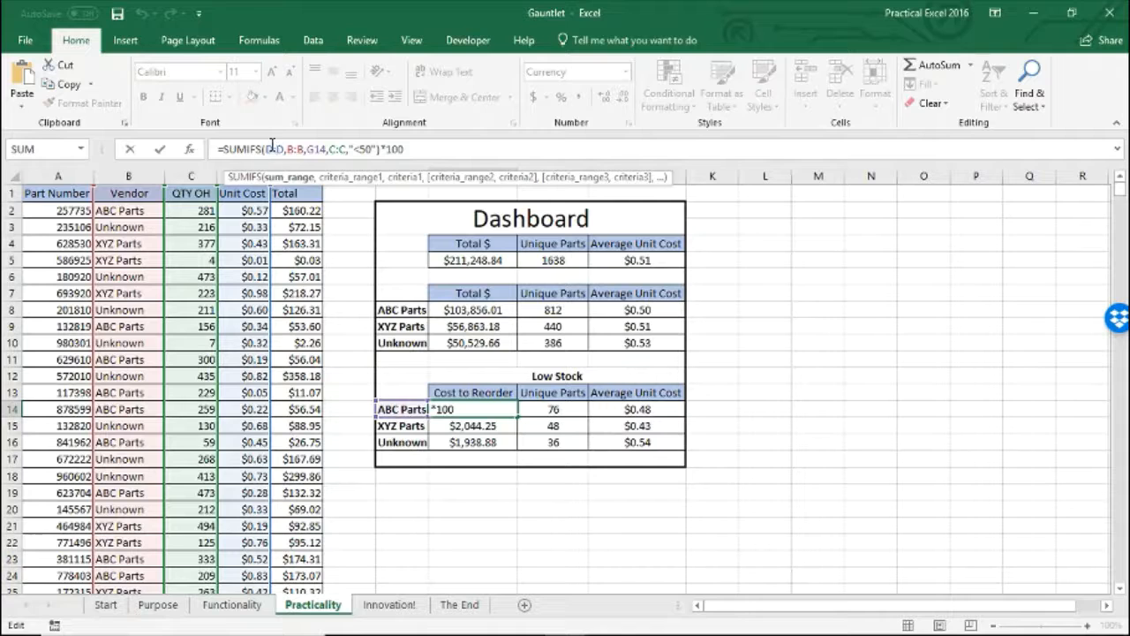
pyautogui.moveTo(264, 149); pyautogui.dragTo(281, 148)
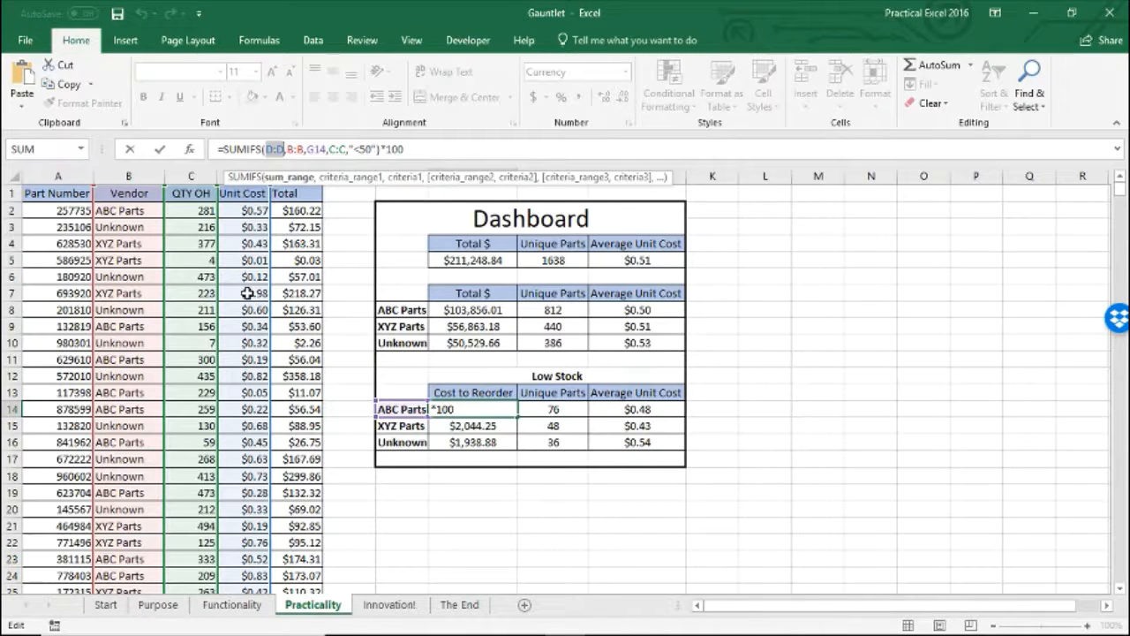
pyautogui.click(288, 148)
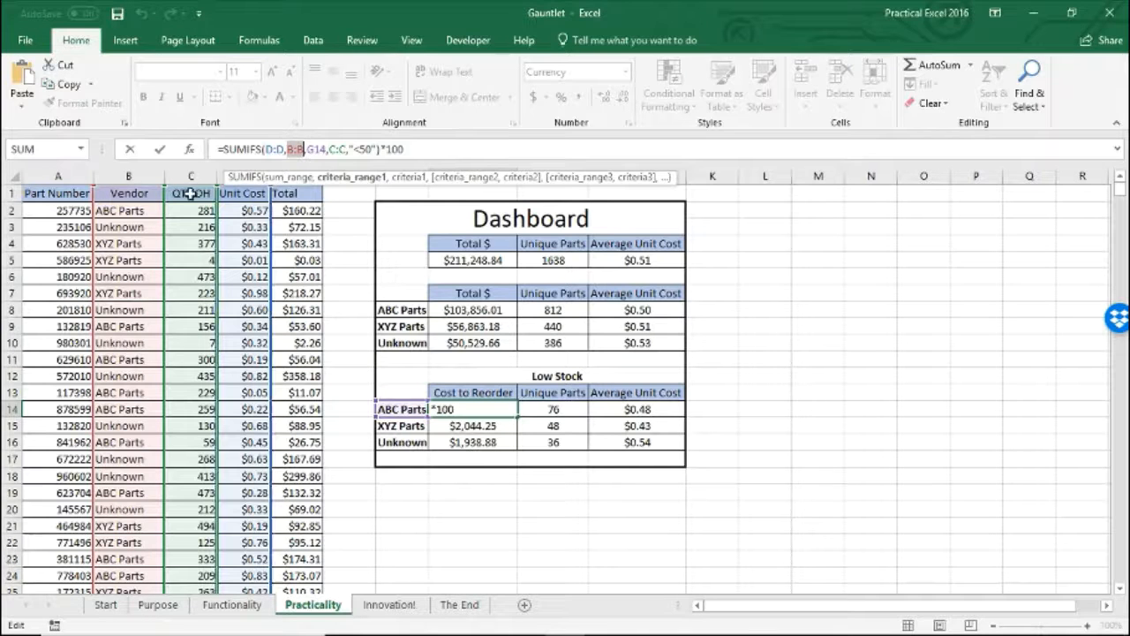
pyautogui.click(129, 176)
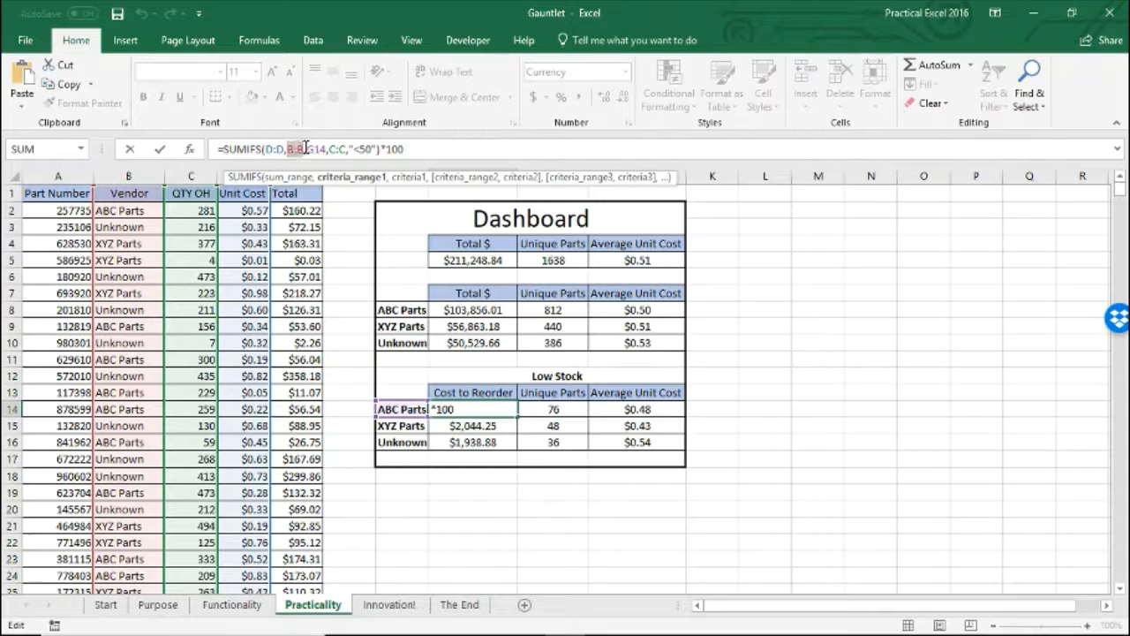
pyautogui.moveTo(306, 149); pyautogui.dragTo(322, 149)
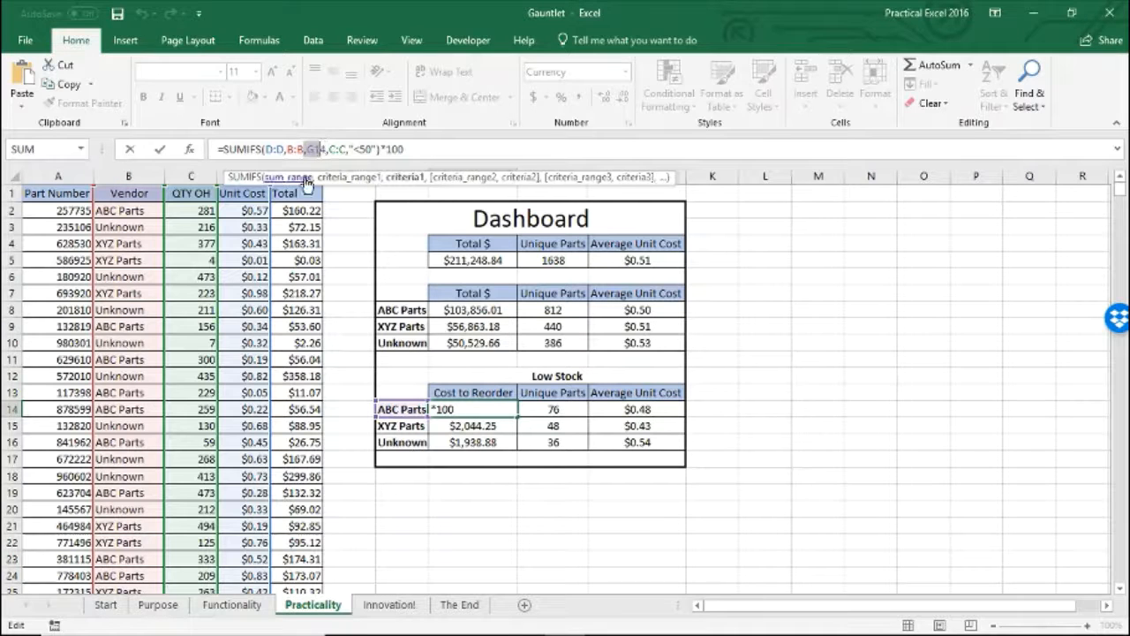
pyautogui.click(320, 149)
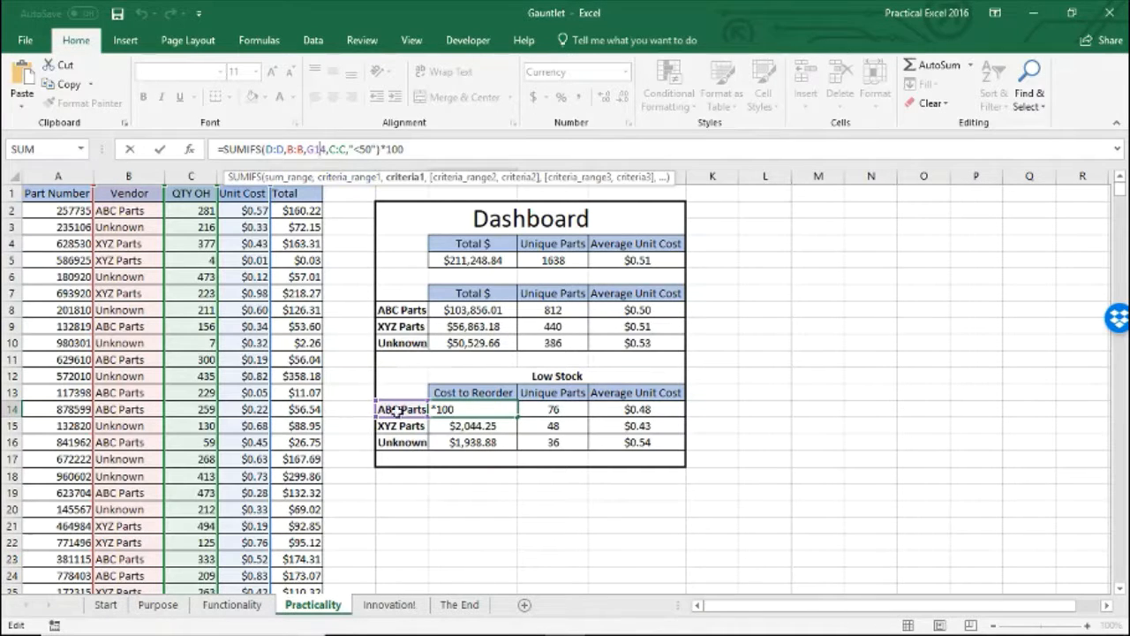
# Examine the quantity criterion C:C with "<50" and the multiplier 100 in H14, keeping the formula as it is
pyautogui.moveTo(329, 149); pyautogui.dragTo(344, 150)
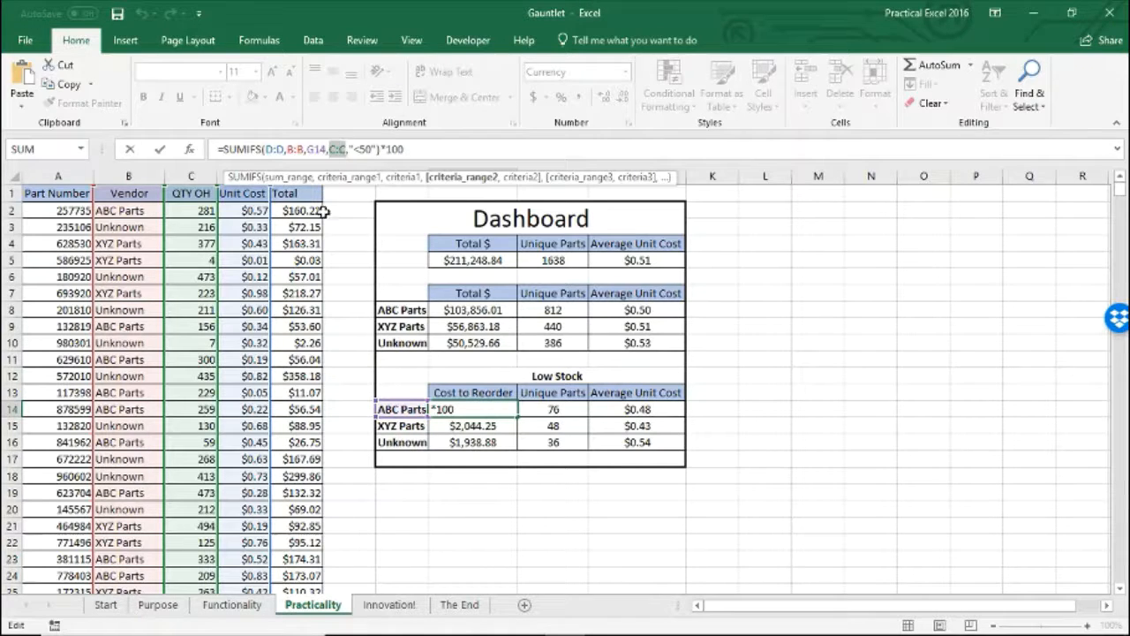
pyautogui.click(199, 175)
pyautogui.moveTo(350, 148); pyautogui.dragTo(378, 148)
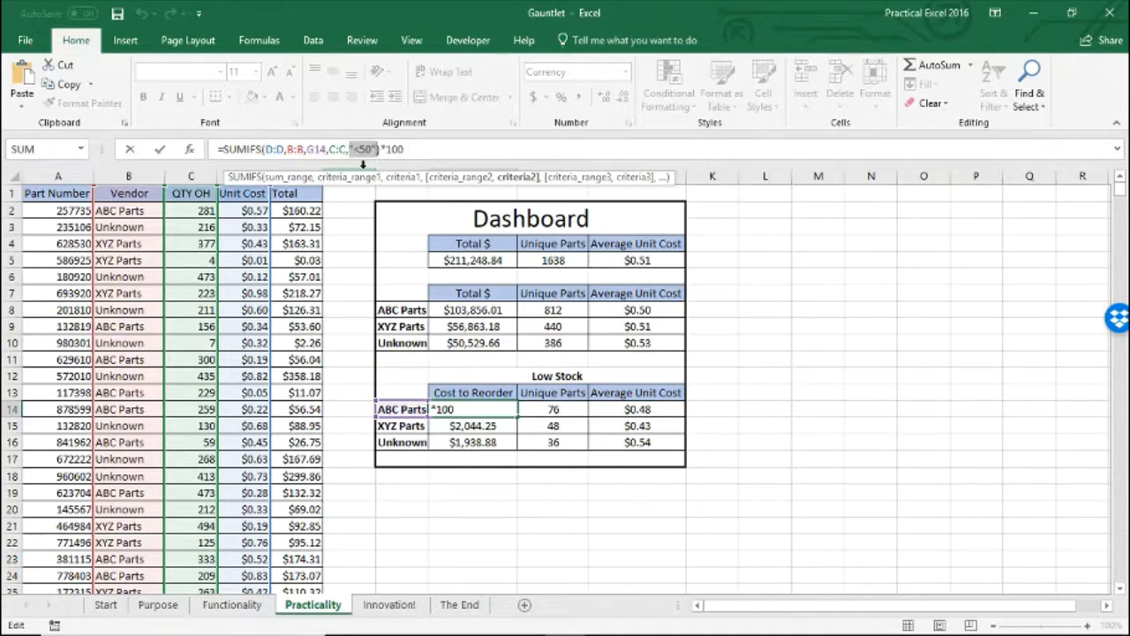
pyautogui.moveTo(412, 149); pyautogui.dragTo(389, 148)
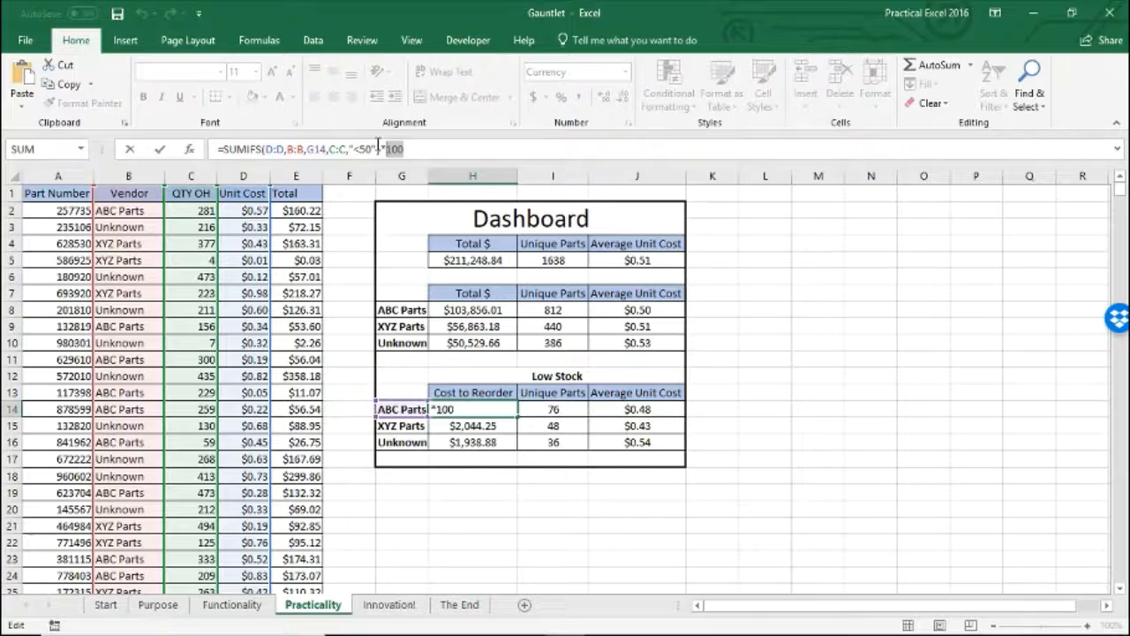
pyautogui.press('Return')
# Examine the Low Stock COUNTIFS formula in I14 and AVERAGEIFS formula in J14, leaving both as they are
pyautogui.press('Up')
pyautogui.press('Right')
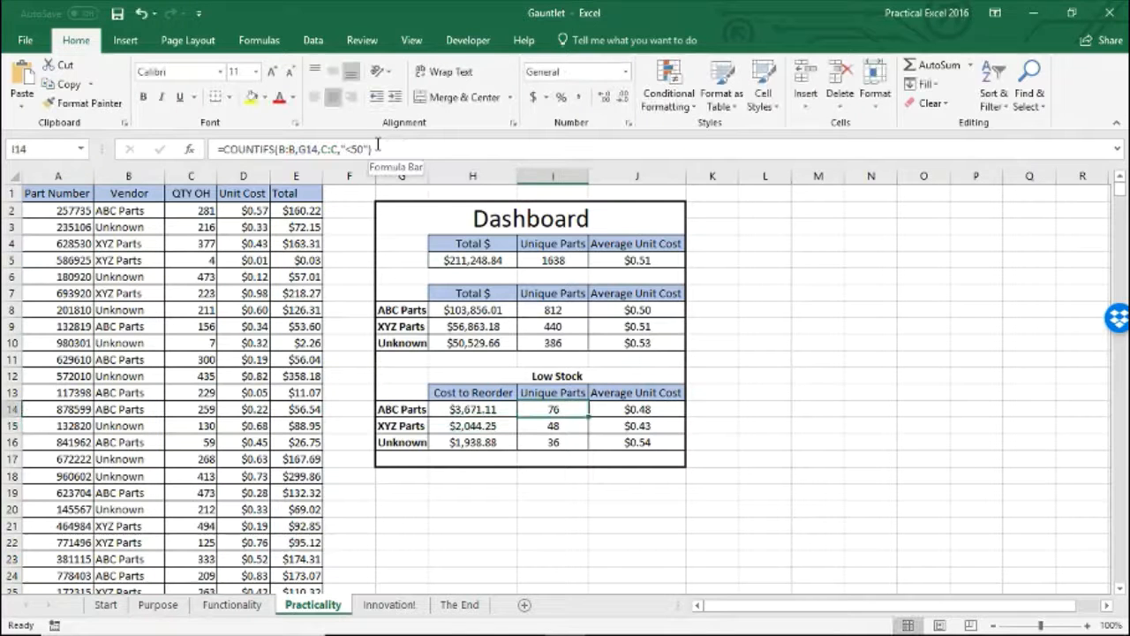
pyautogui.click(400, 149)
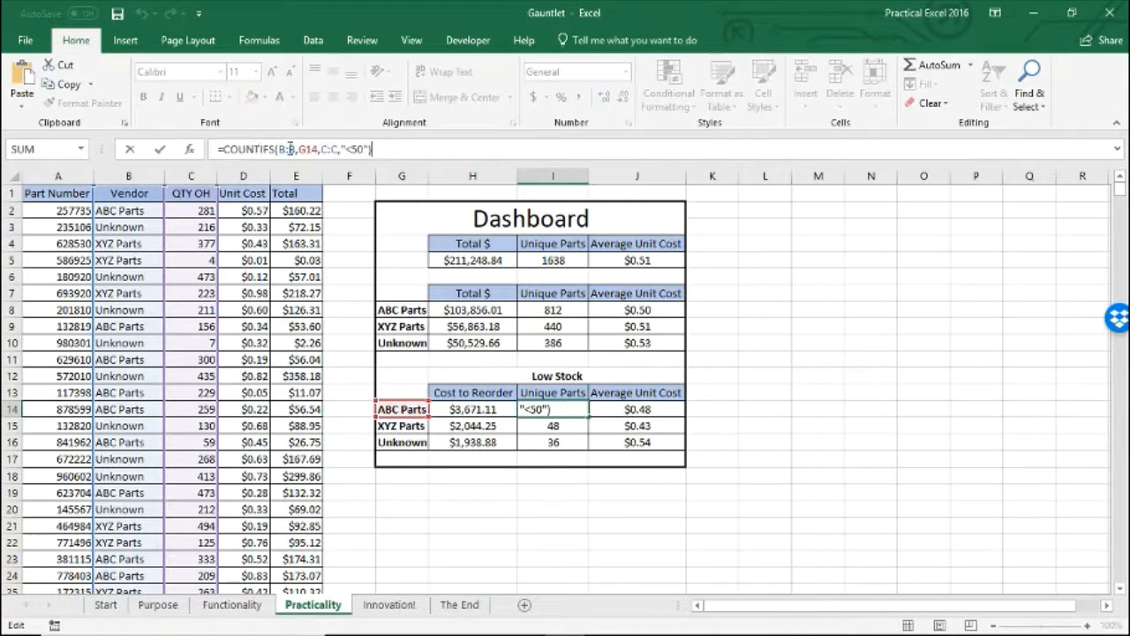
pyautogui.moveTo(279, 149); pyautogui.dragTo(366, 150)
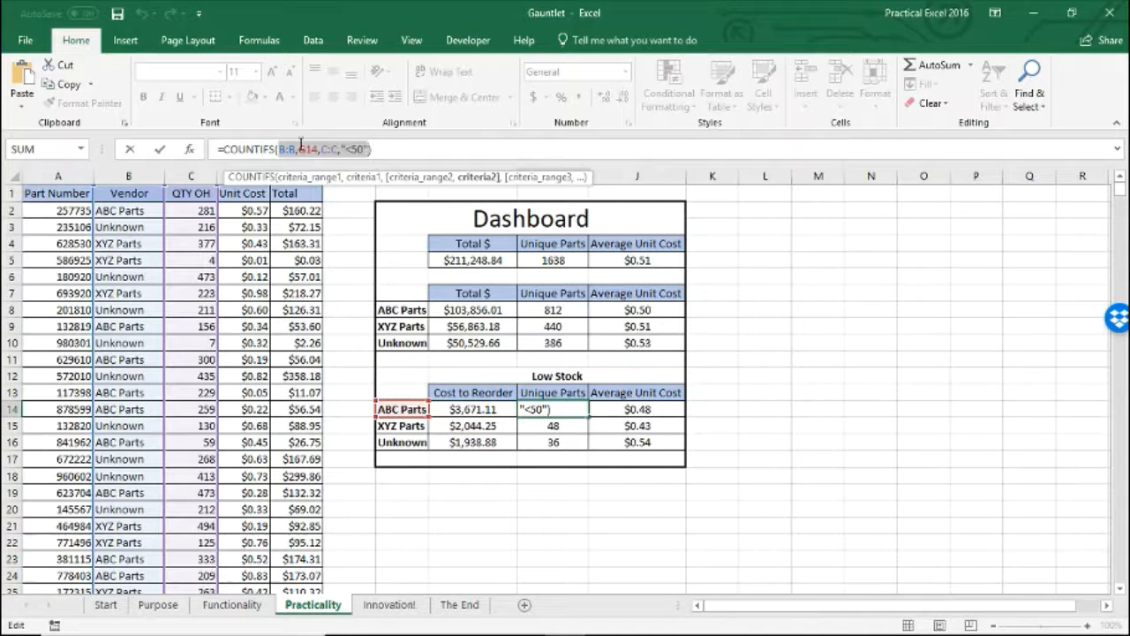
pyautogui.click(279, 148)
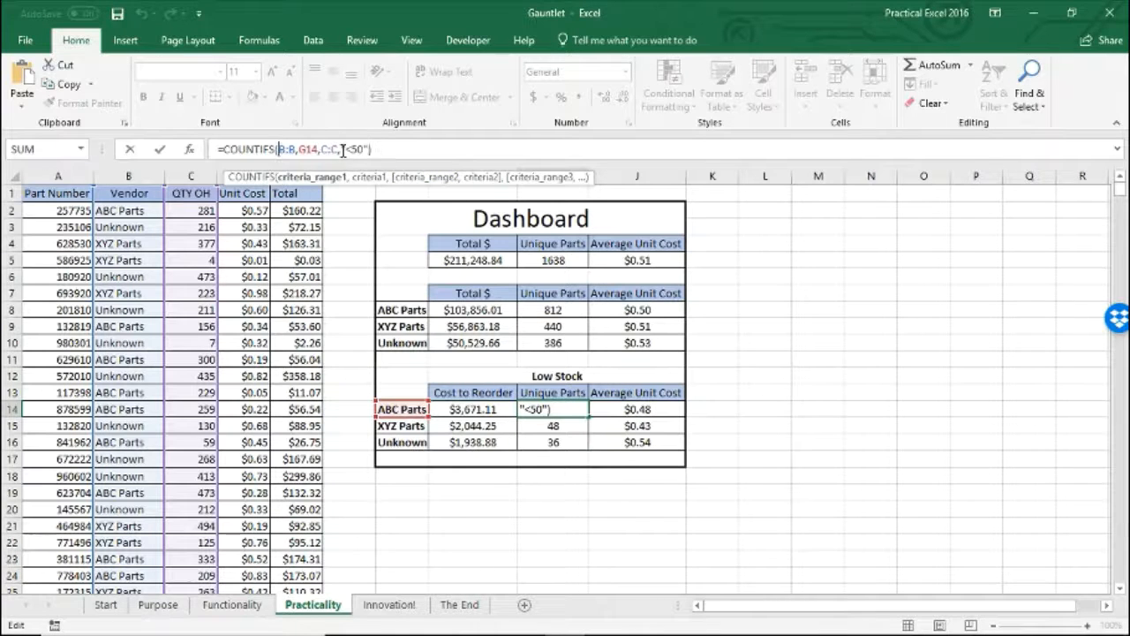
pyautogui.moveTo(341, 149); pyautogui.dragTo(364, 150)
pyautogui.press('Tab')
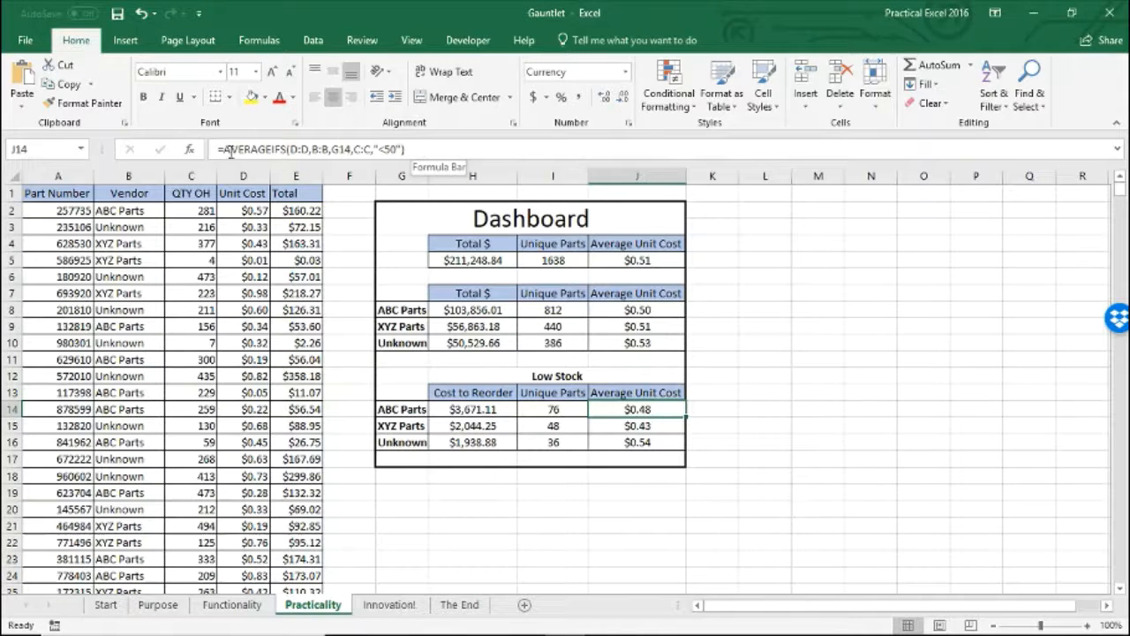
pyautogui.moveTo(223, 150); pyautogui.dragTo(270, 149)
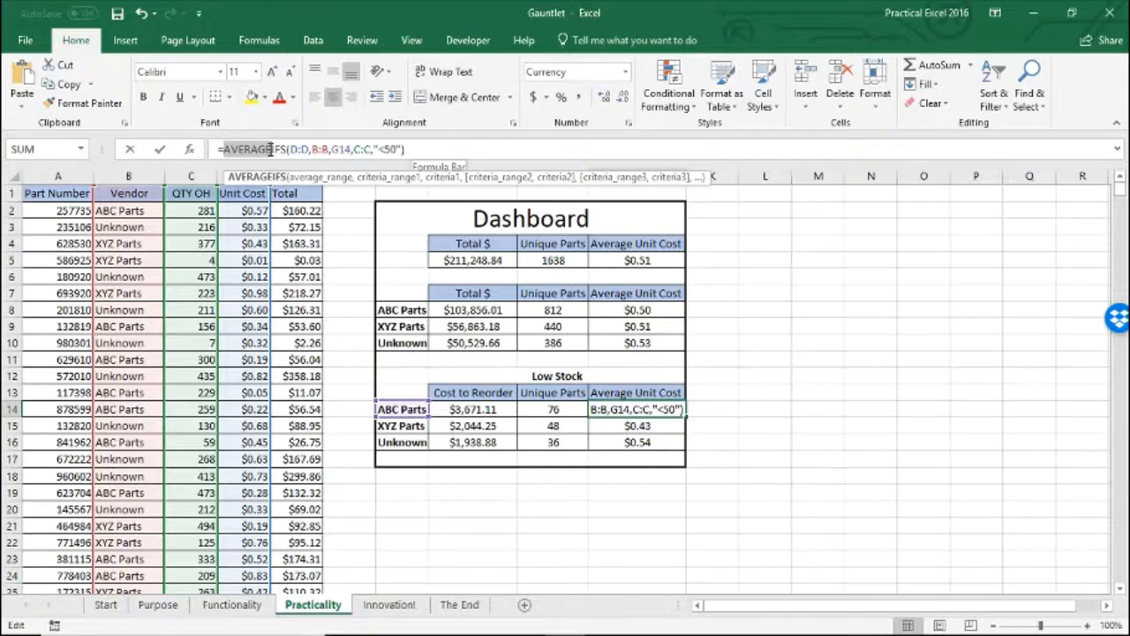
pyautogui.press('Escape')
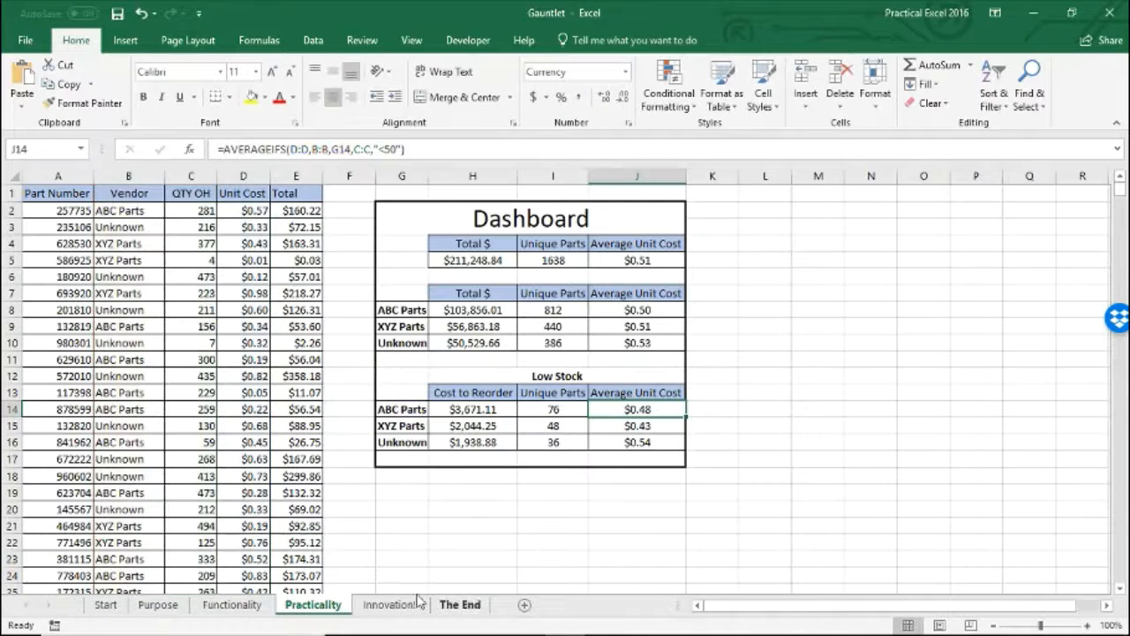
# Open the Innovation! sheet and examine the grade records in columns A to E beside the class summary
pyautogui.click(400, 606)
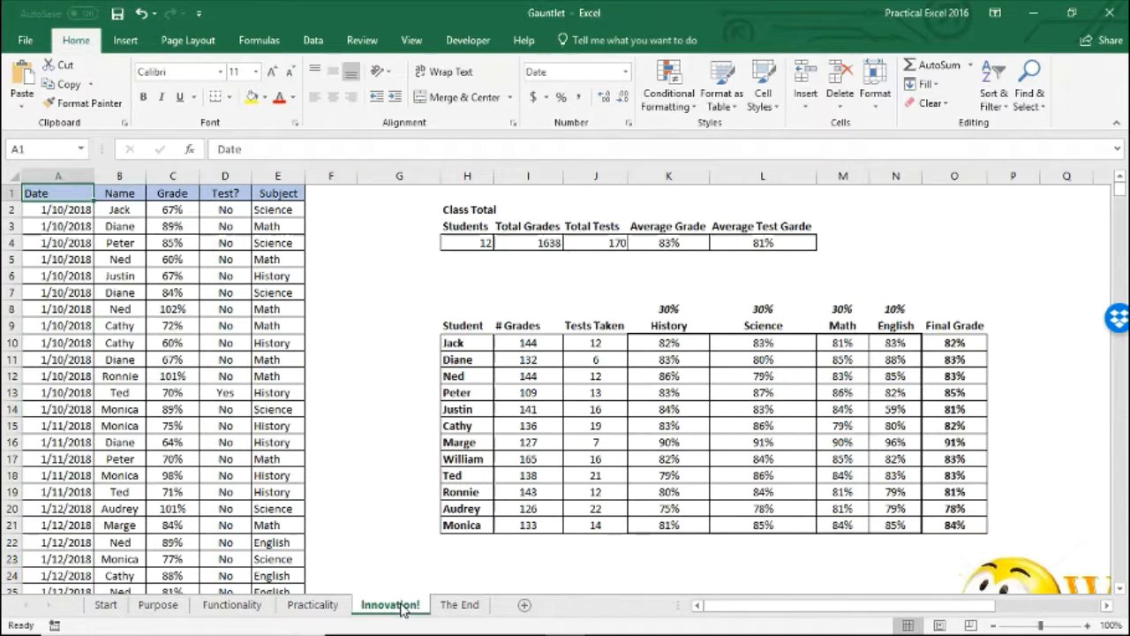
pyautogui.click(376, 357)
pyautogui.click(367, 229)
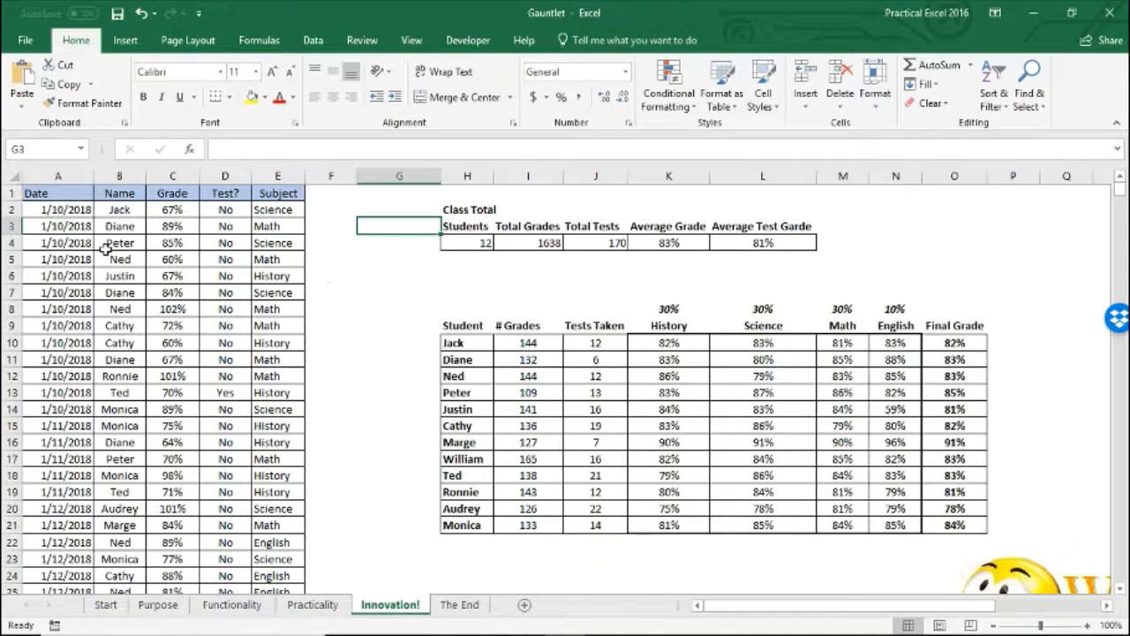
pyautogui.click(69, 245)
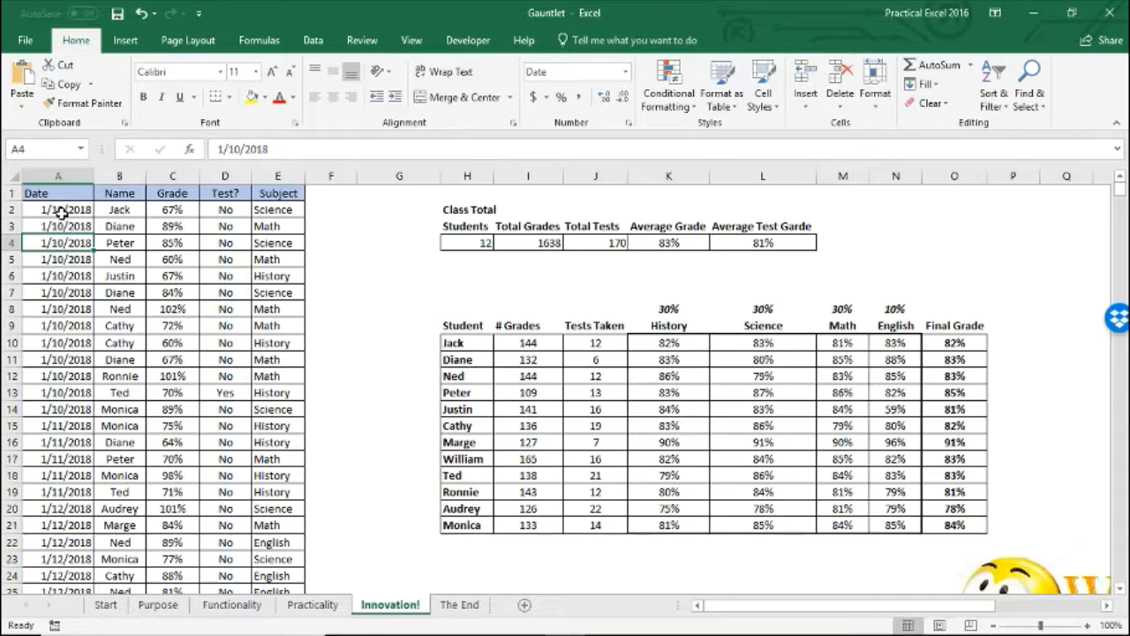
# Inspect the COUNTIF formula in H4 with its range H10:H33 and non-blank criterion "<>", keeping it as it is
pyautogui.click(459, 243)
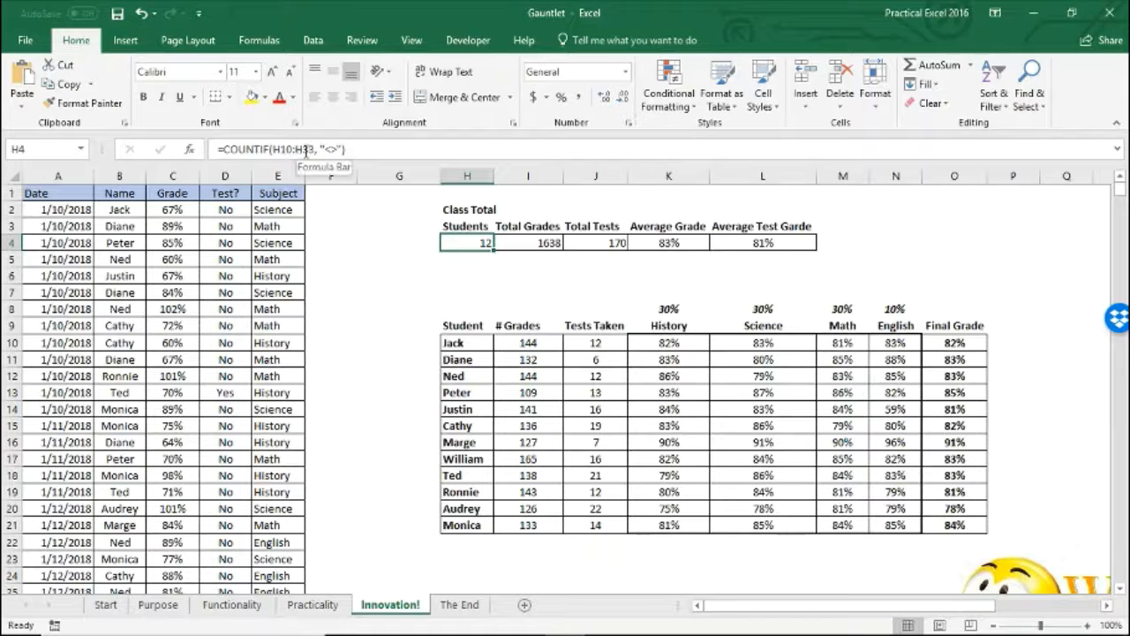
pyautogui.click(347, 148)
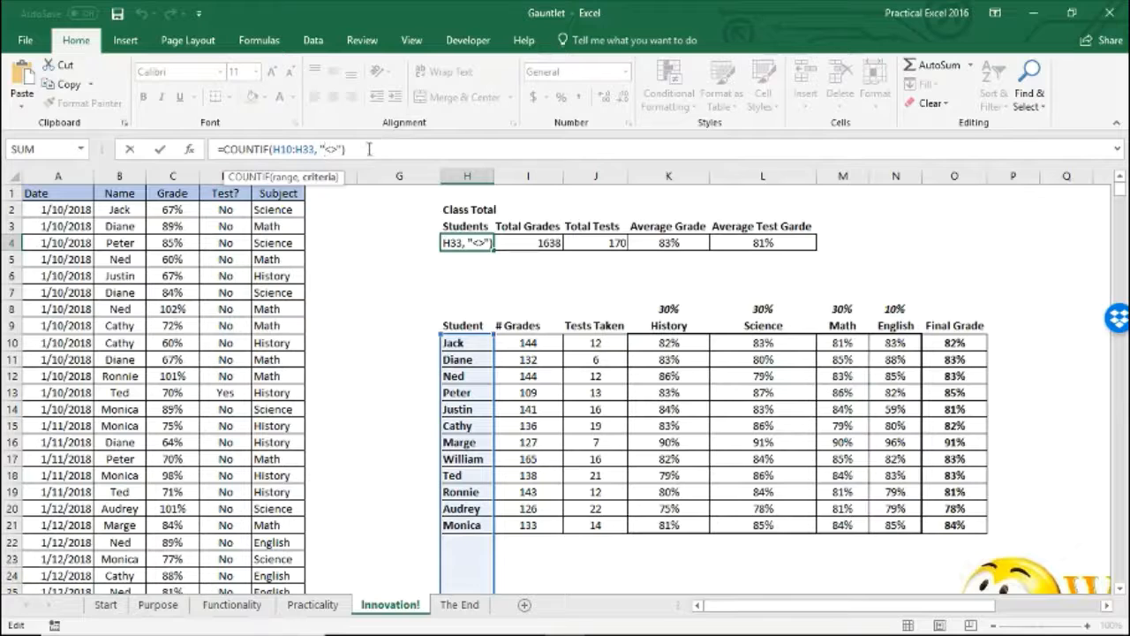
pyautogui.click(369, 148)
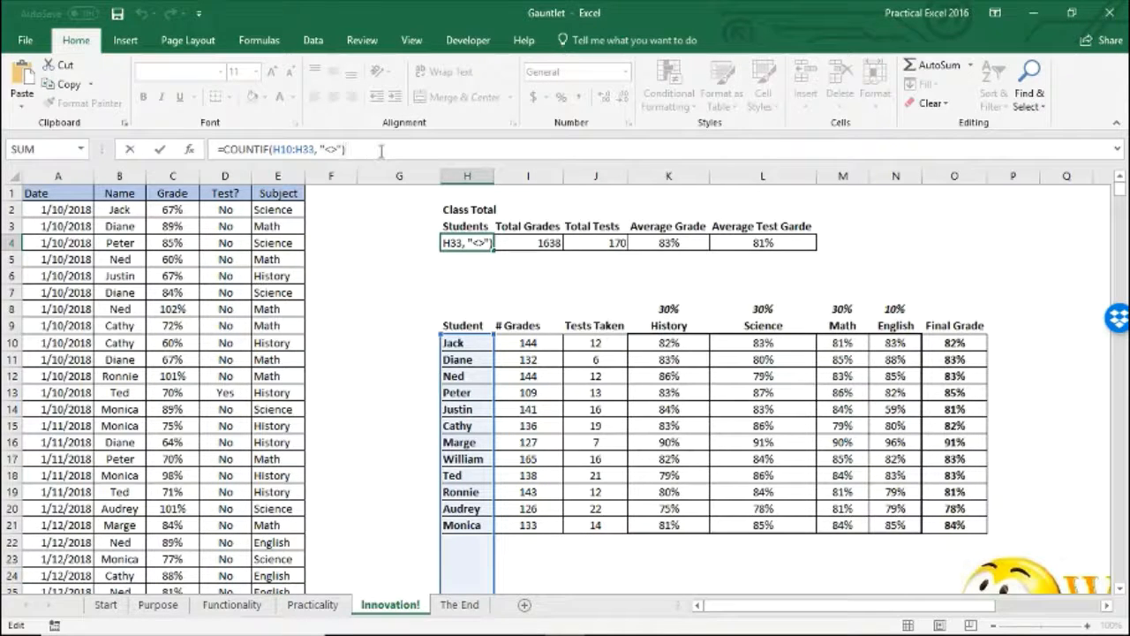
pyautogui.hotkey('ctrl', 'Return')
# Review the class total formulas for grades, tests, average grade and average test grade in I4 through L4
pyautogui.click(533, 241)
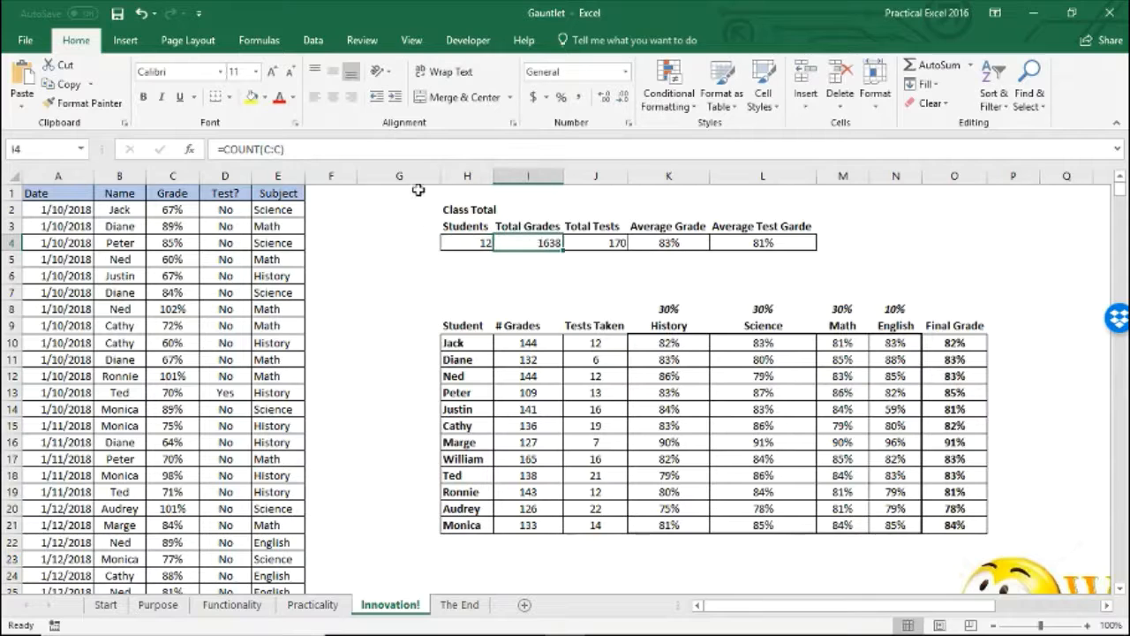
pyautogui.click(586, 242)
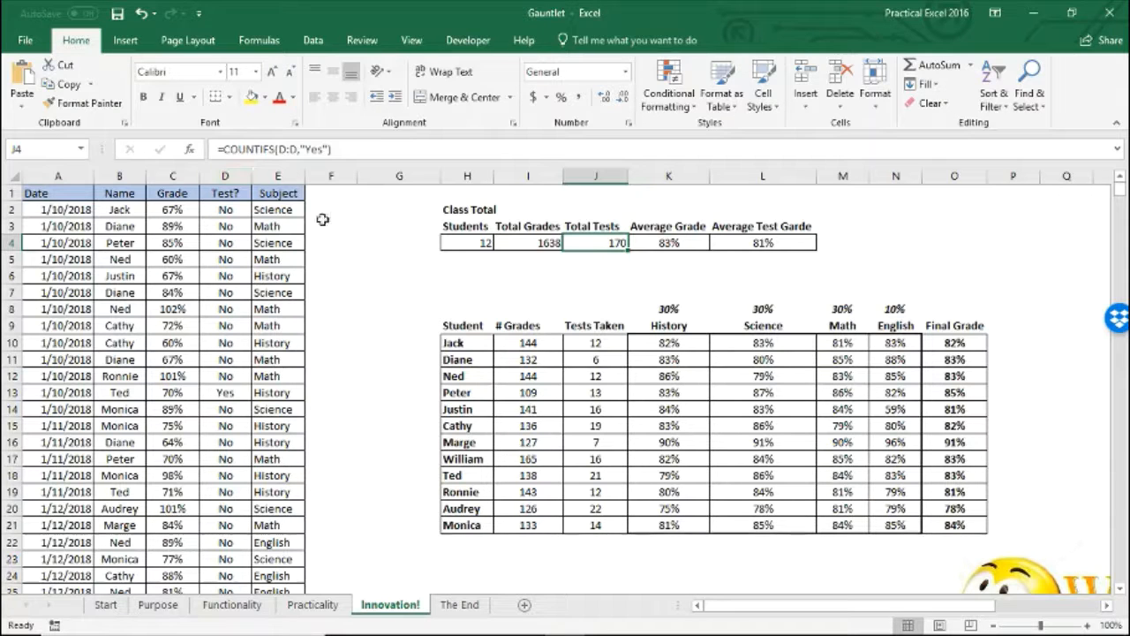
pyautogui.press('Right')
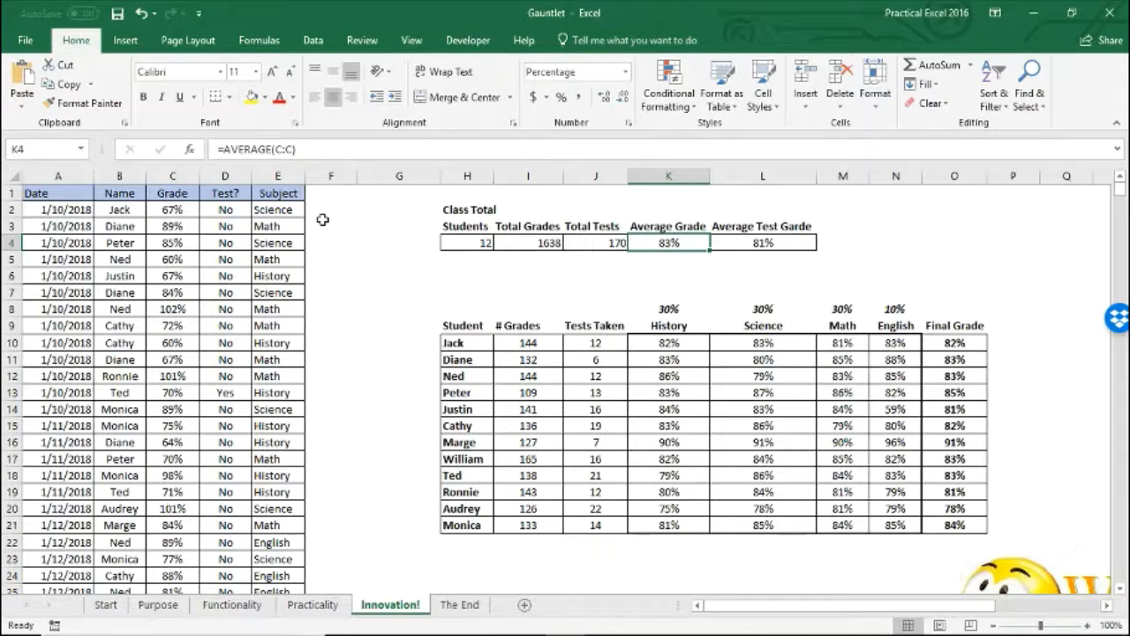
pyautogui.press('Right')
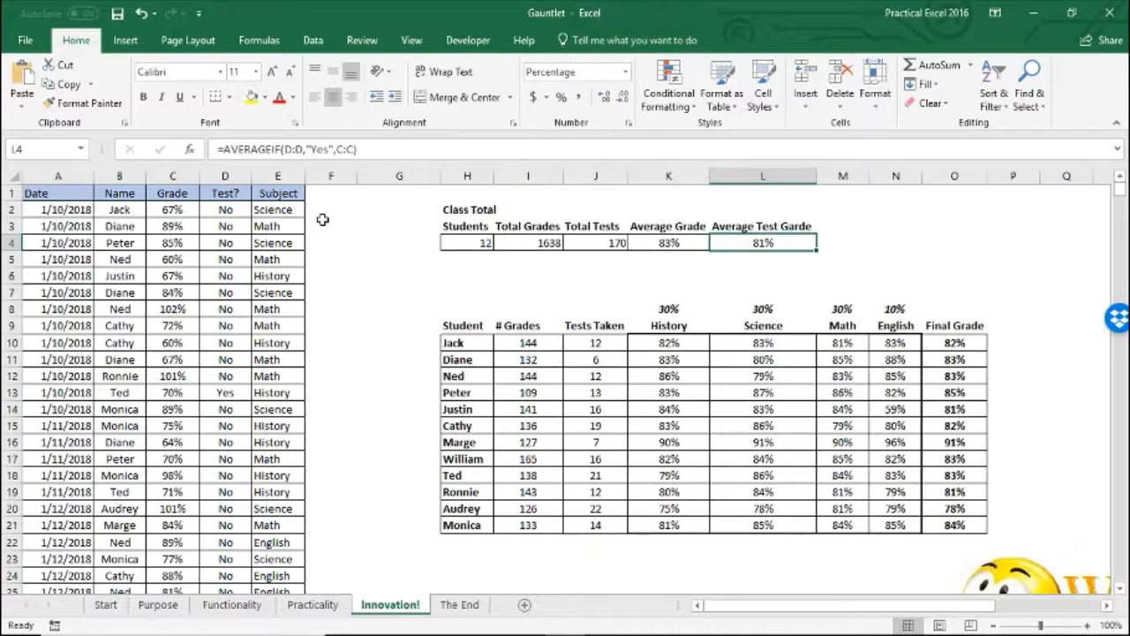
# Inspect the first student's grade count COUNTIF formula in I10 and the tests-taken COUNTIFS formula in J10, leaving both as they are
pyautogui.click(522, 345)
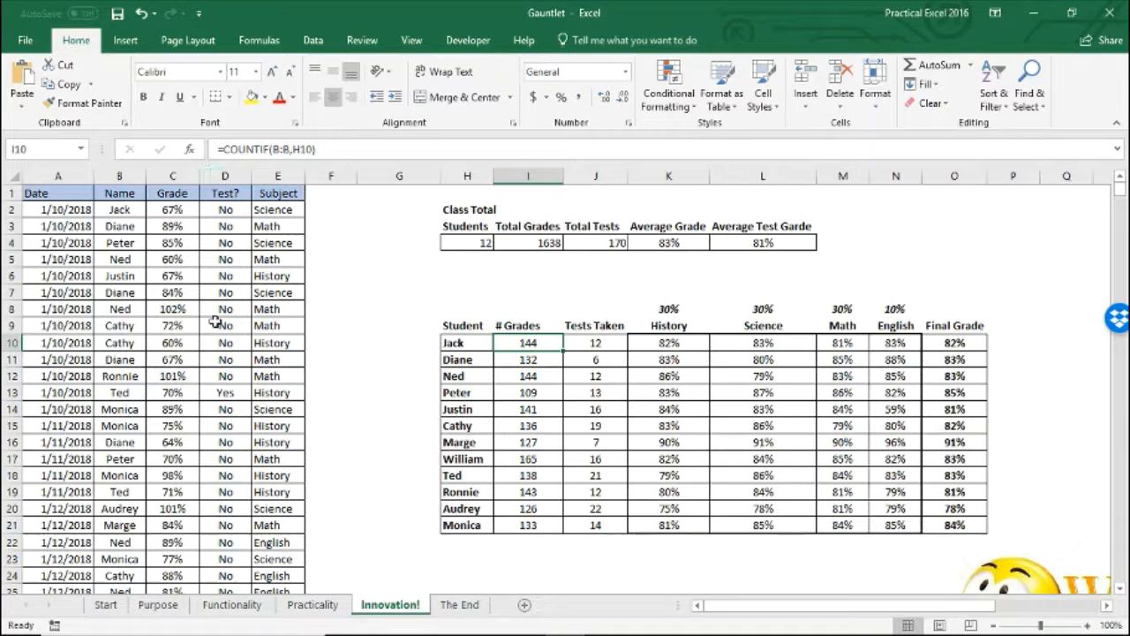
pyautogui.click(587, 343)
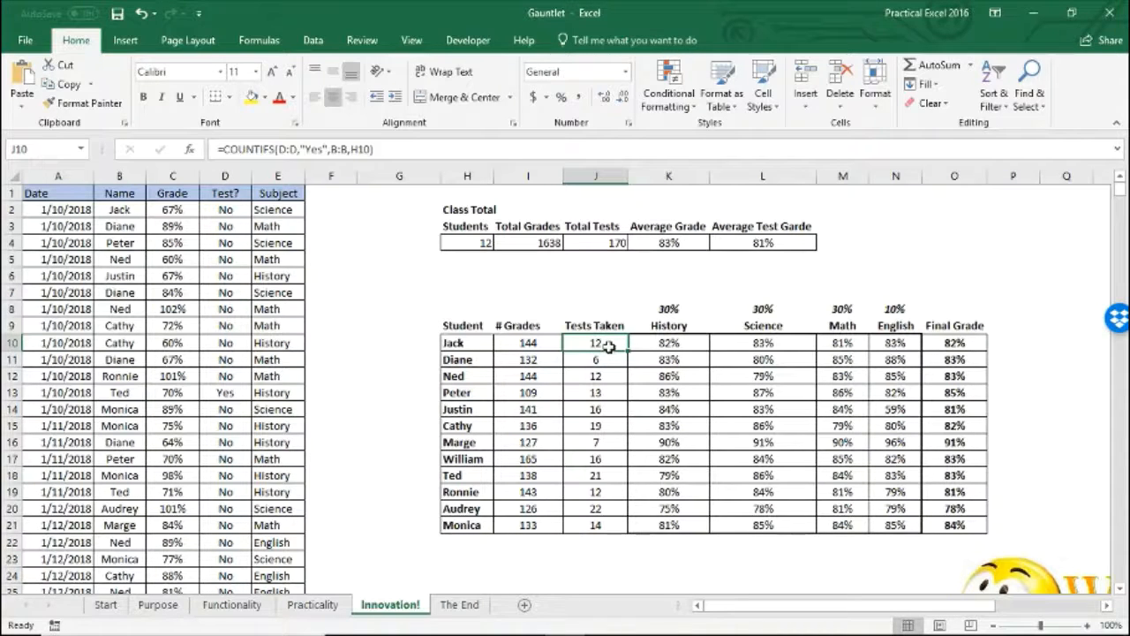
pyautogui.click(438, 141)
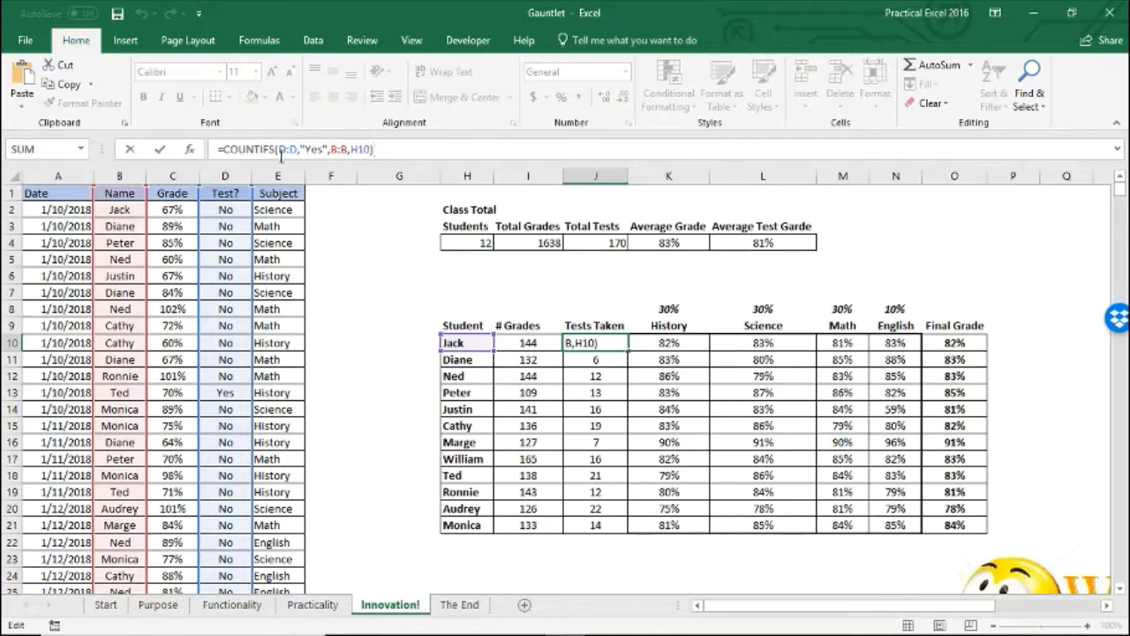
pyautogui.moveTo(279, 150); pyautogui.dragTo(328, 150)
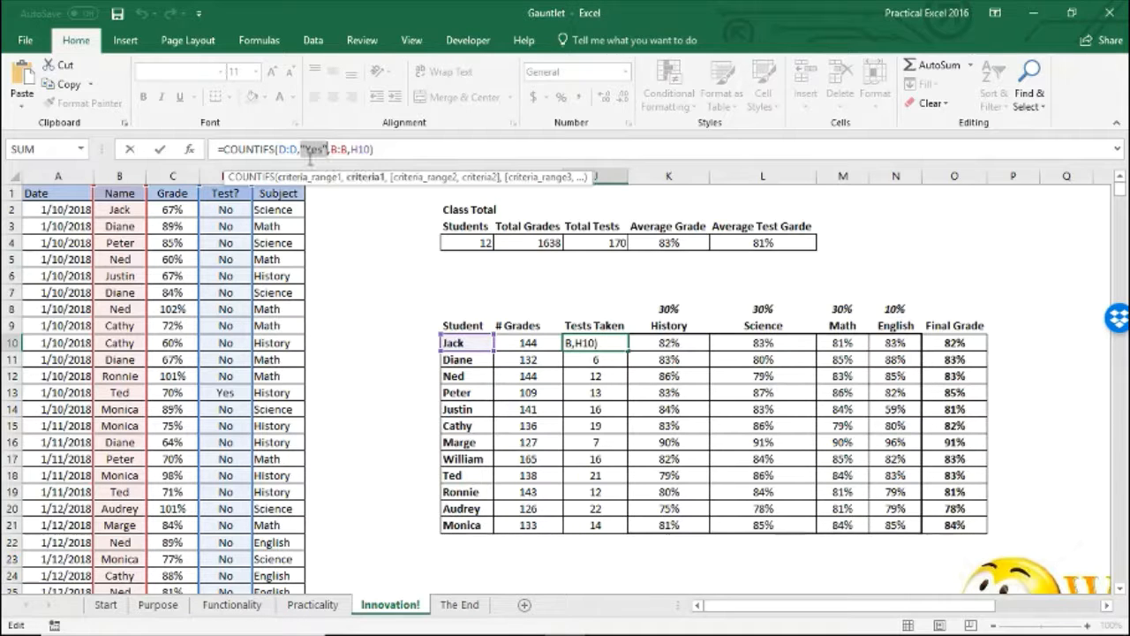
pyautogui.moveTo(346, 149)
pyautogui.mouseDown()
pyautogui.moveTo(335, 149)
pyautogui.moveTo(346, 150)
pyautogui.mouseUp()
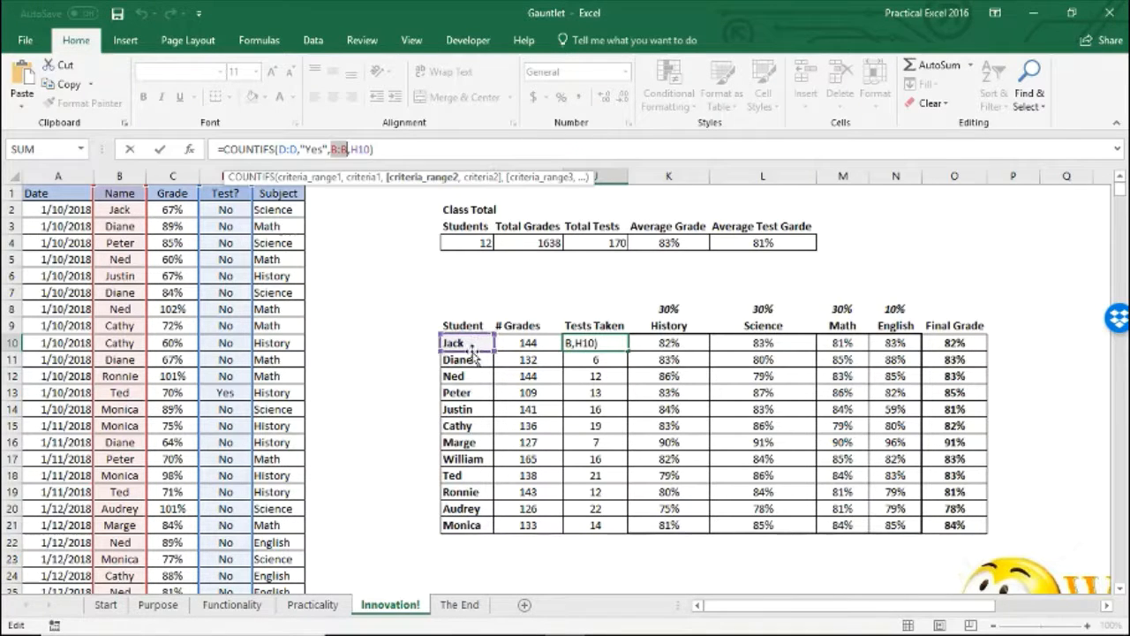
pyautogui.hotkey('ctrl', 'Return')
# Examine the History grade formula in K10, comparing its test AVERAGEIFS part weighted 0.2 with its non-test part weighted 0.8
pyautogui.click(667, 347)
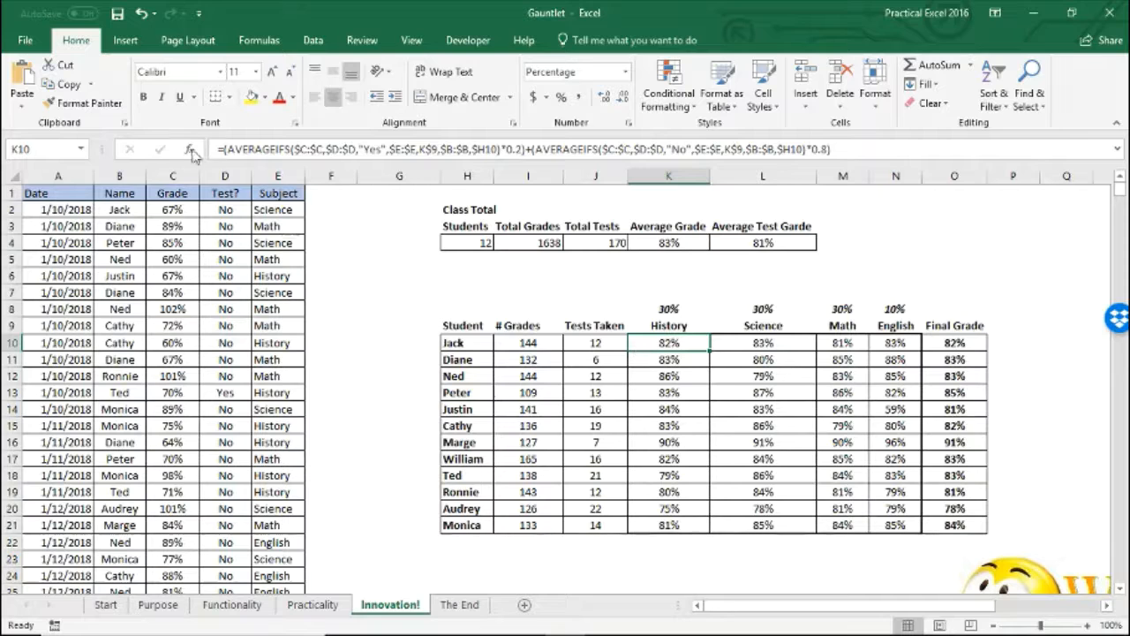
pyautogui.click(228, 148)
pyautogui.moveTo(238, 147); pyautogui.dragTo(501, 150)
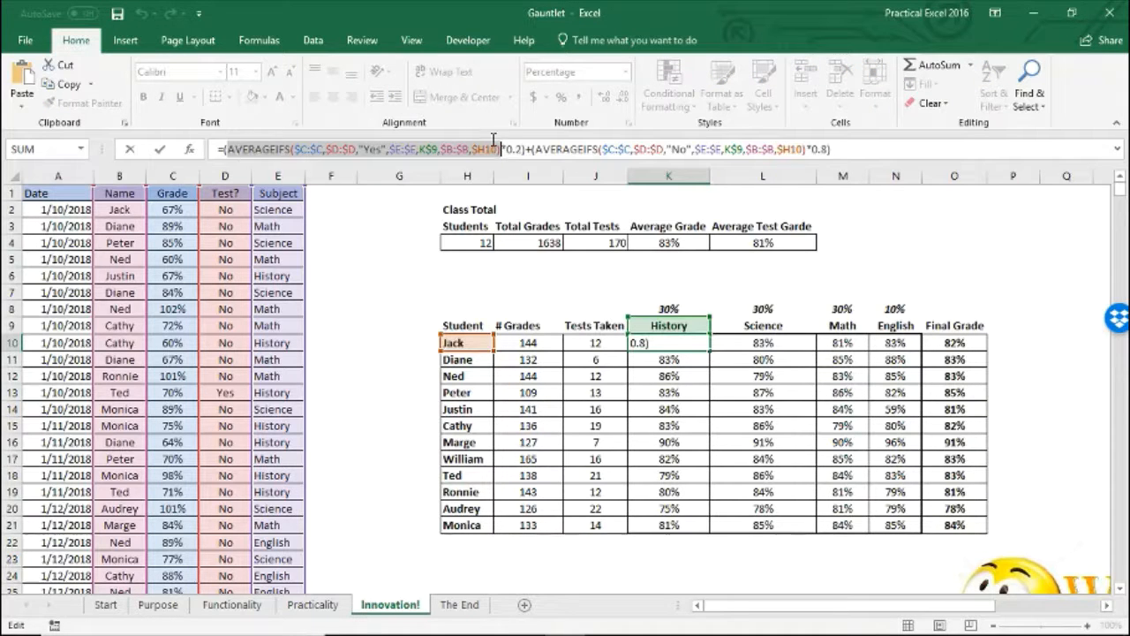
pyautogui.moveTo(523, 148); pyautogui.dragTo(231, 144)
pyautogui.click(525, 149)
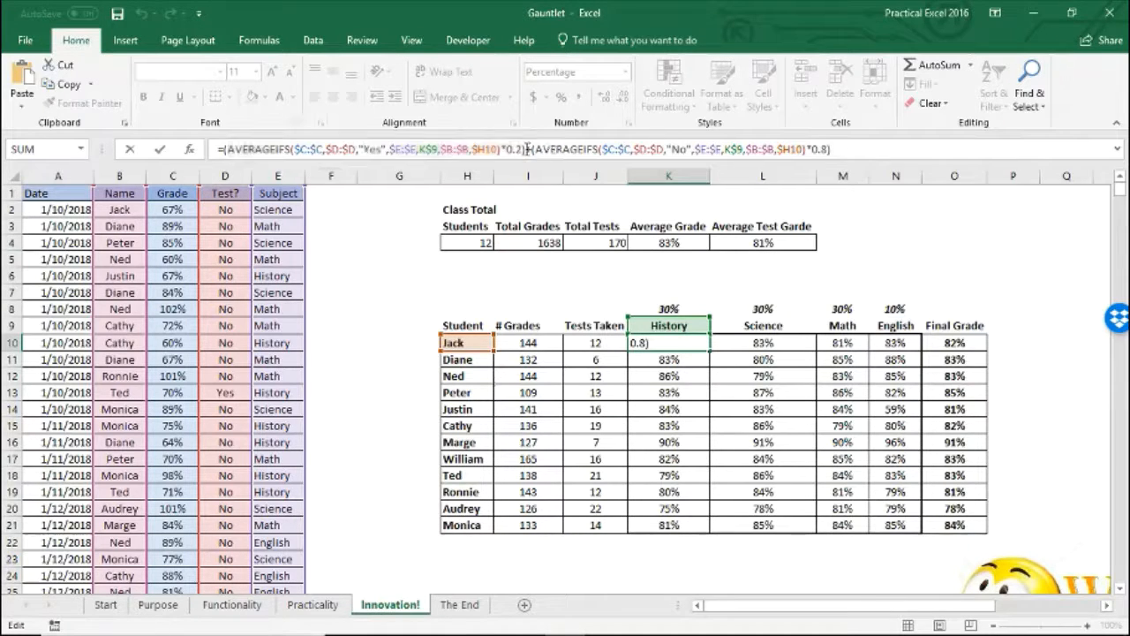
pyautogui.moveTo(262, 148); pyautogui.dragTo(525, 150)
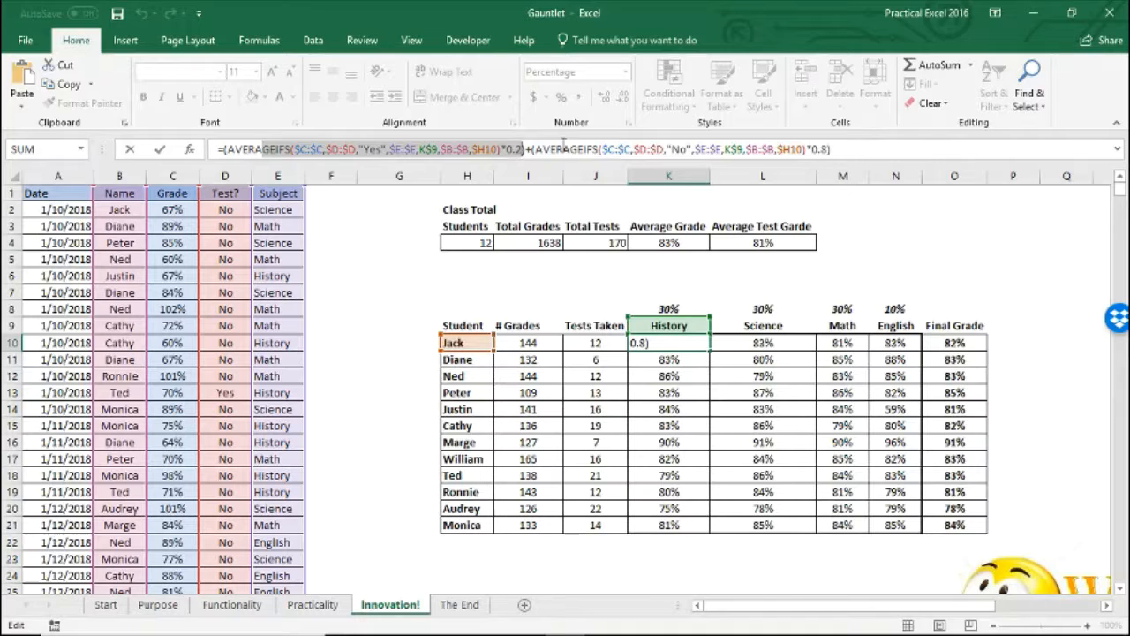
pyautogui.click(531, 149)
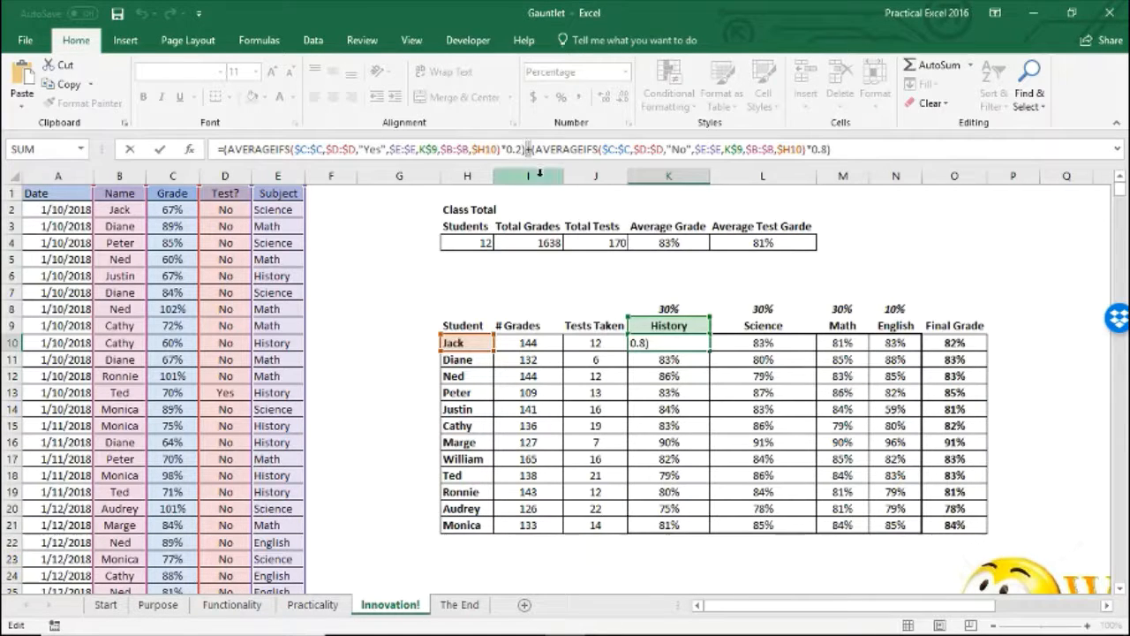
# Leave the History formula as it is and review the matching subject grade formulas in L10 through N10 and the block K10:N21
pyautogui.press('Tab')
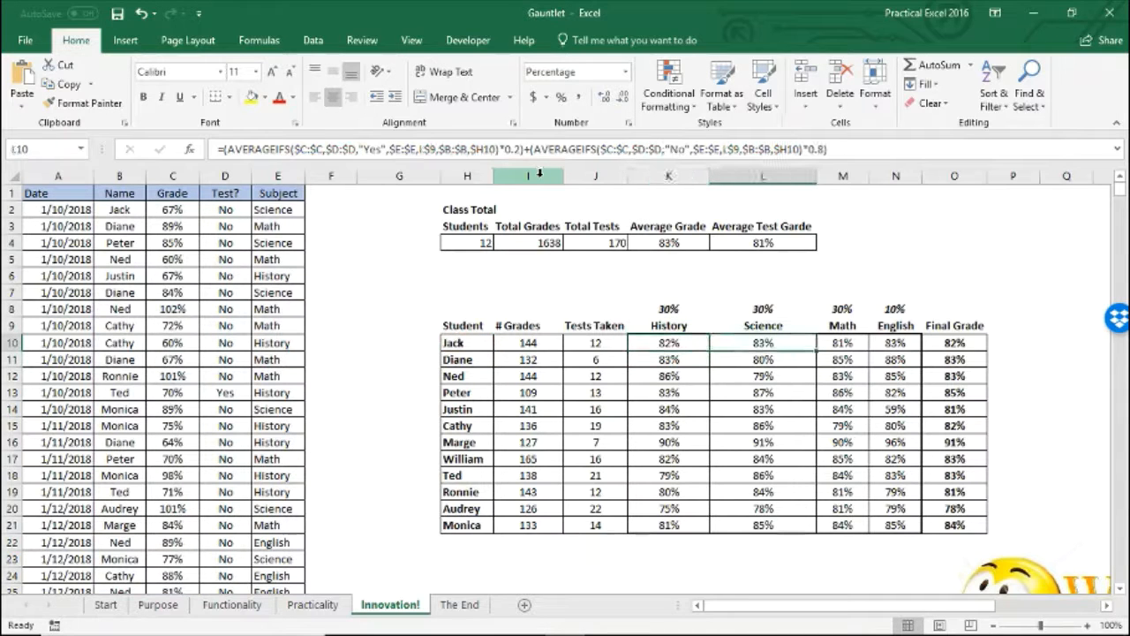
pyautogui.press('Tab')
pyautogui.press('Tab')
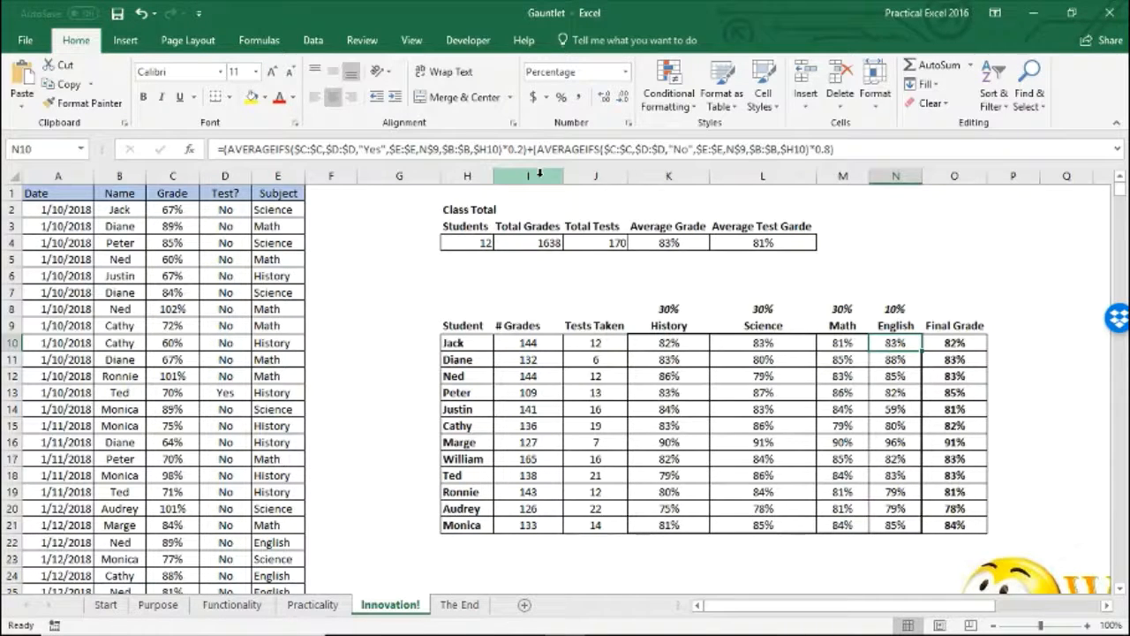
pyautogui.moveTo(677, 340); pyautogui.dragTo(887, 526)
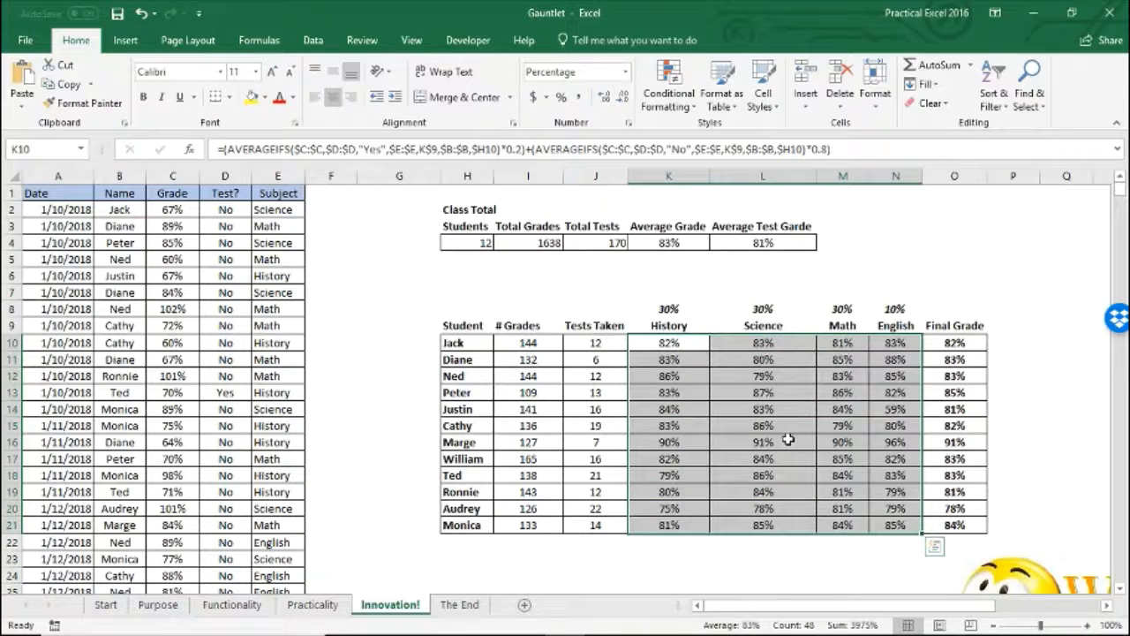
# Examine the Final Grade SUM formula in O10 together with the subject weights in K8:N8 that it multiplies
pyautogui.click(938, 346)
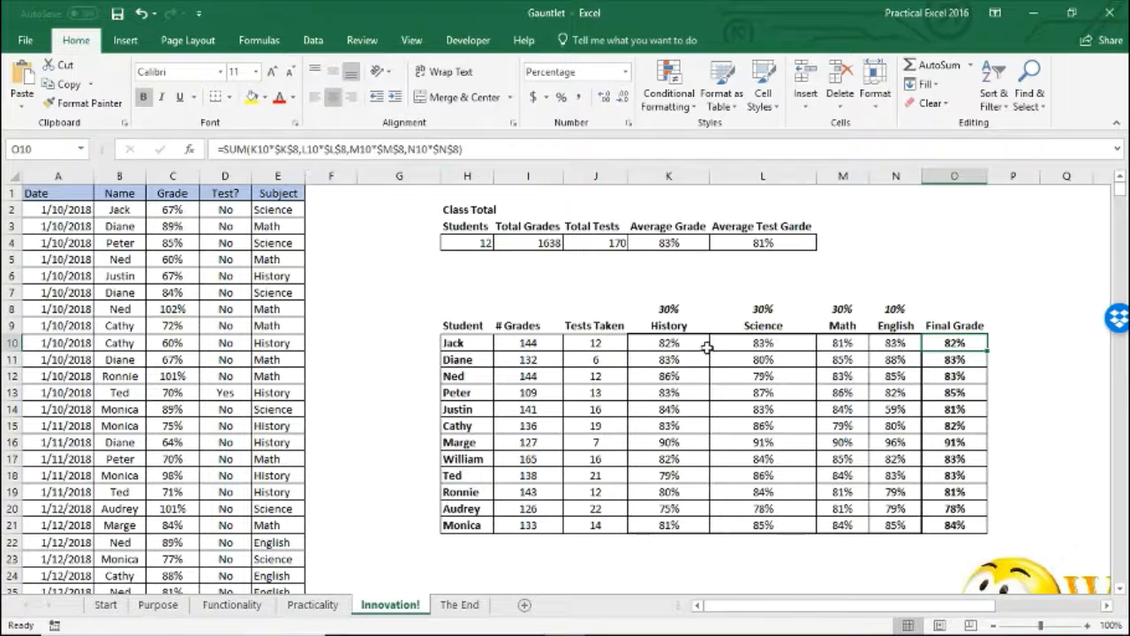
pyautogui.click(666, 311)
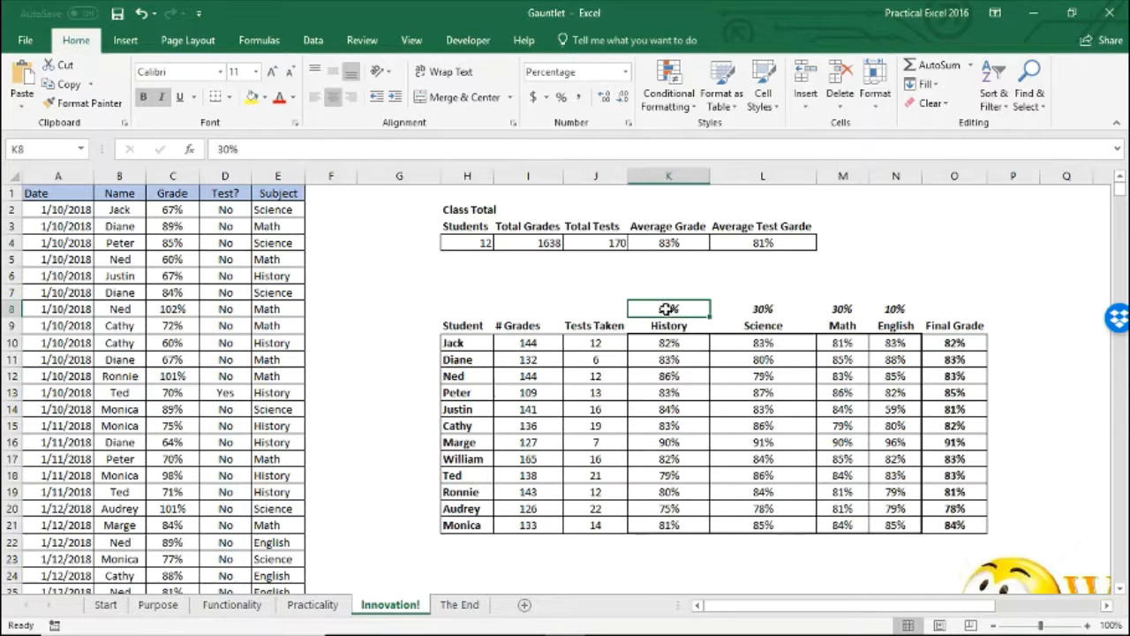
pyautogui.moveTo(669, 308); pyautogui.dragTo(895, 308)
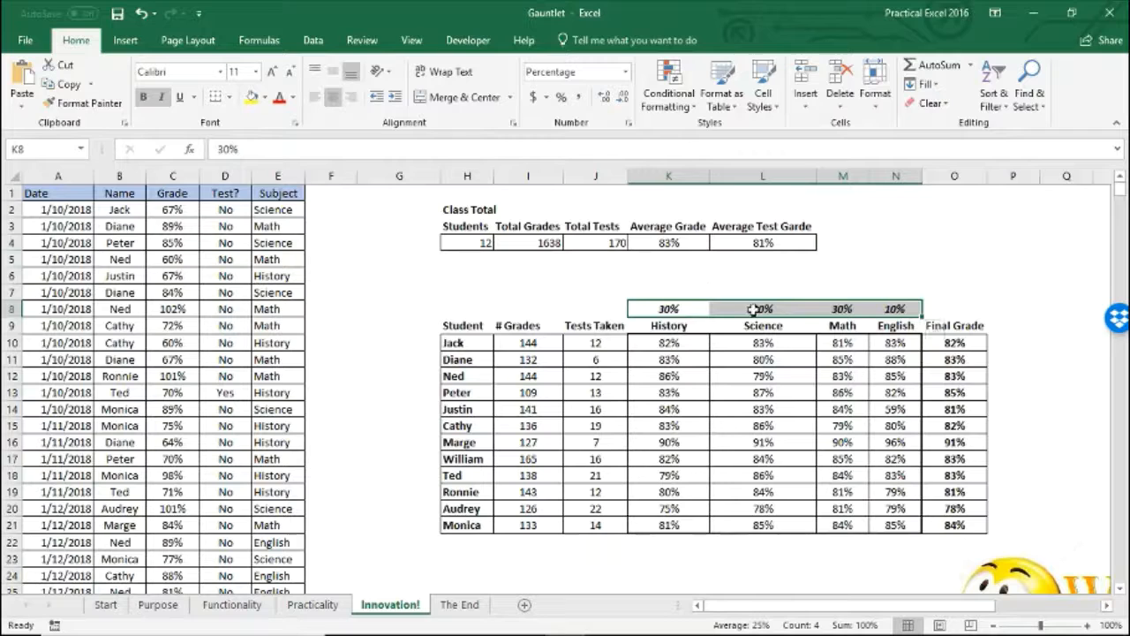
pyautogui.click(894, 308)
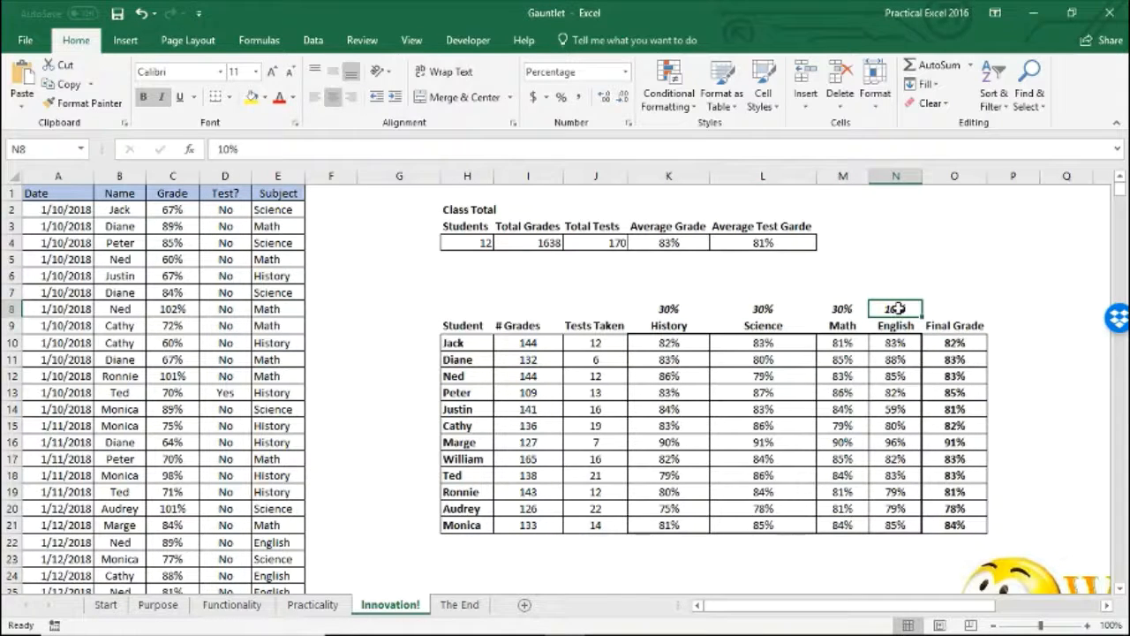
pyautogui.click(853, 309)
pyautogui.click(719, 312)
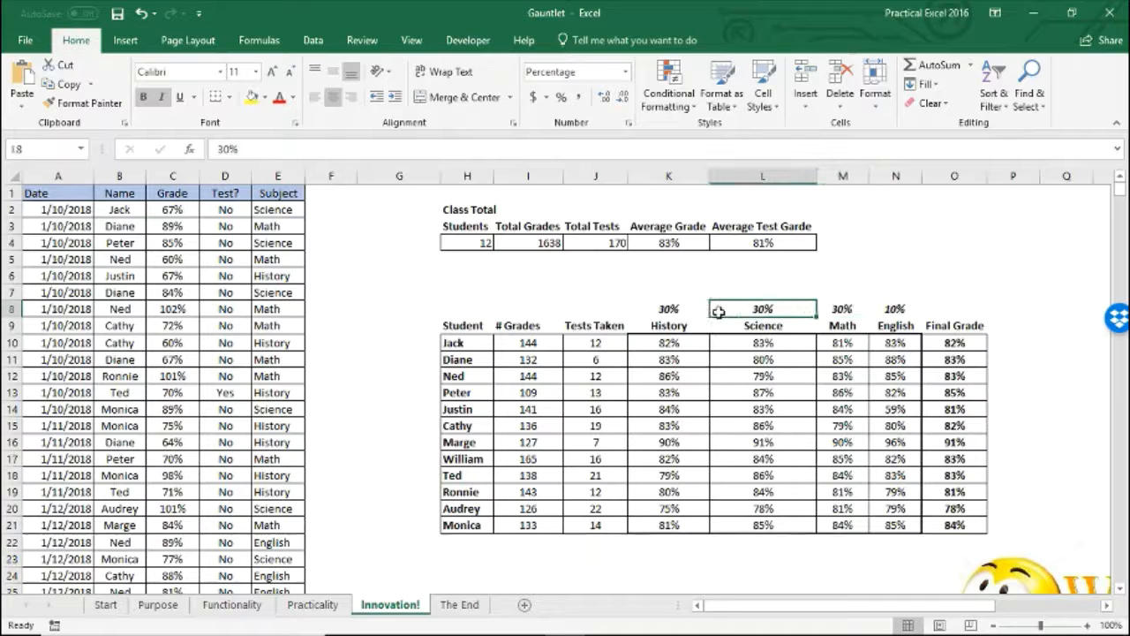
pyautogui.click(662, 310)
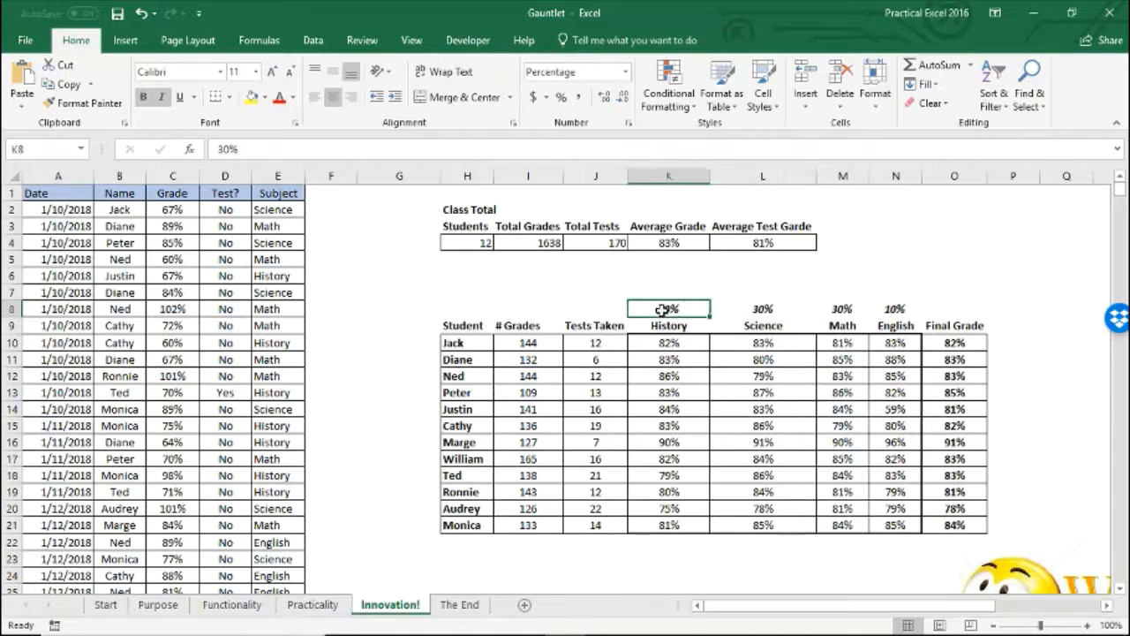
pyautogui.click(962, 344)
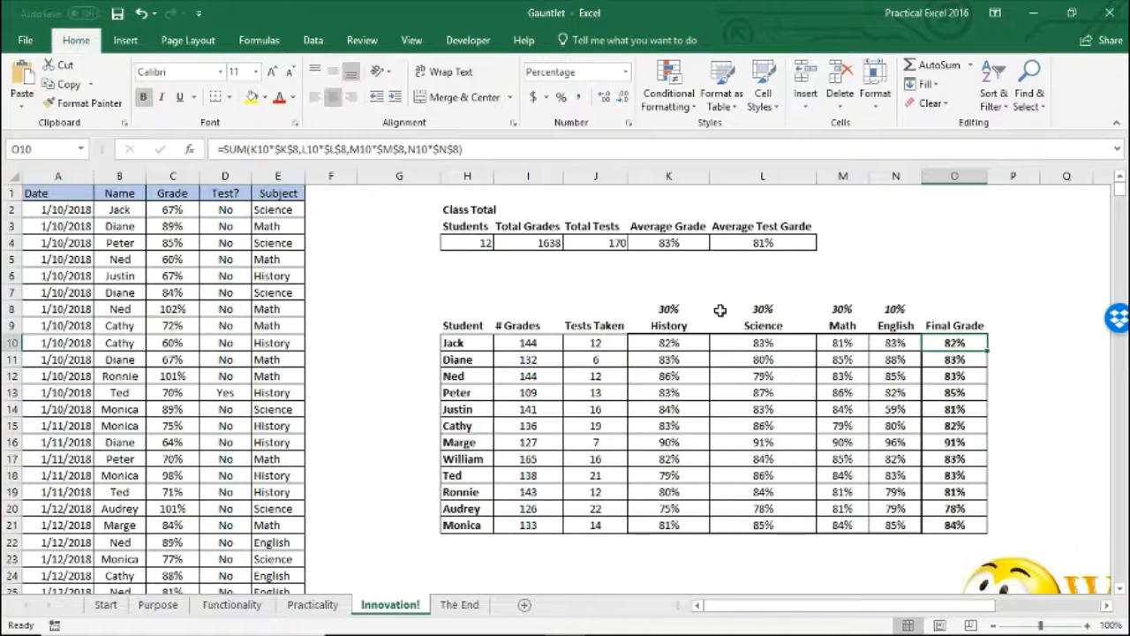
# Set the Science weight in L8 and the English weight in N8 to 20% each
pyautogui.click(743, 311)
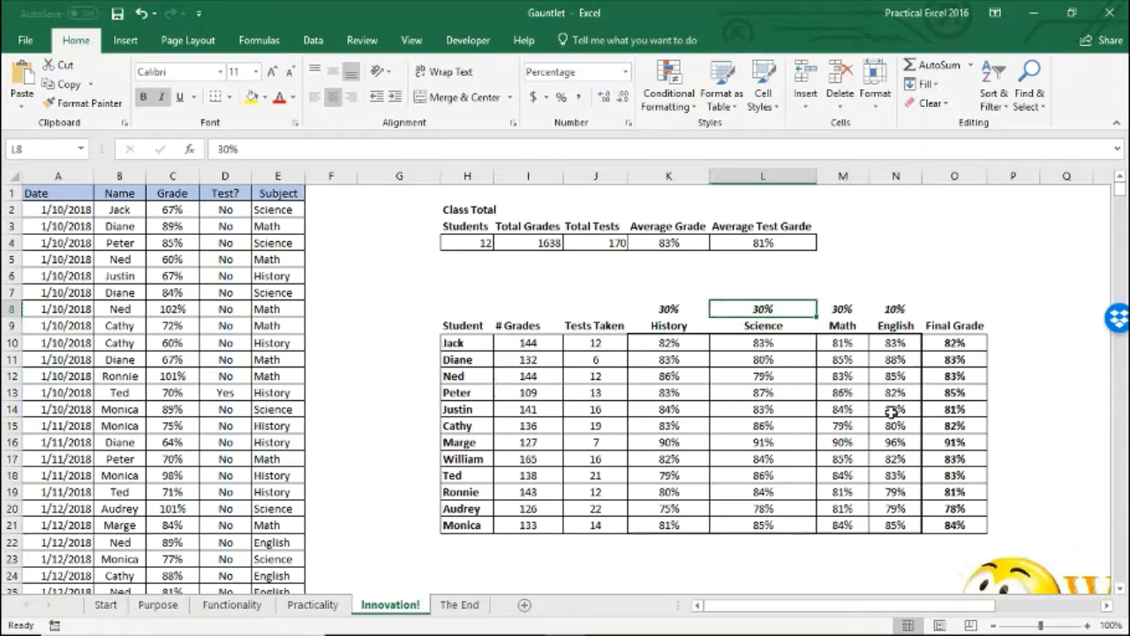
pyautogui.write('20')
pyautogui.press('Return')
pyautogui.click(889, 309)
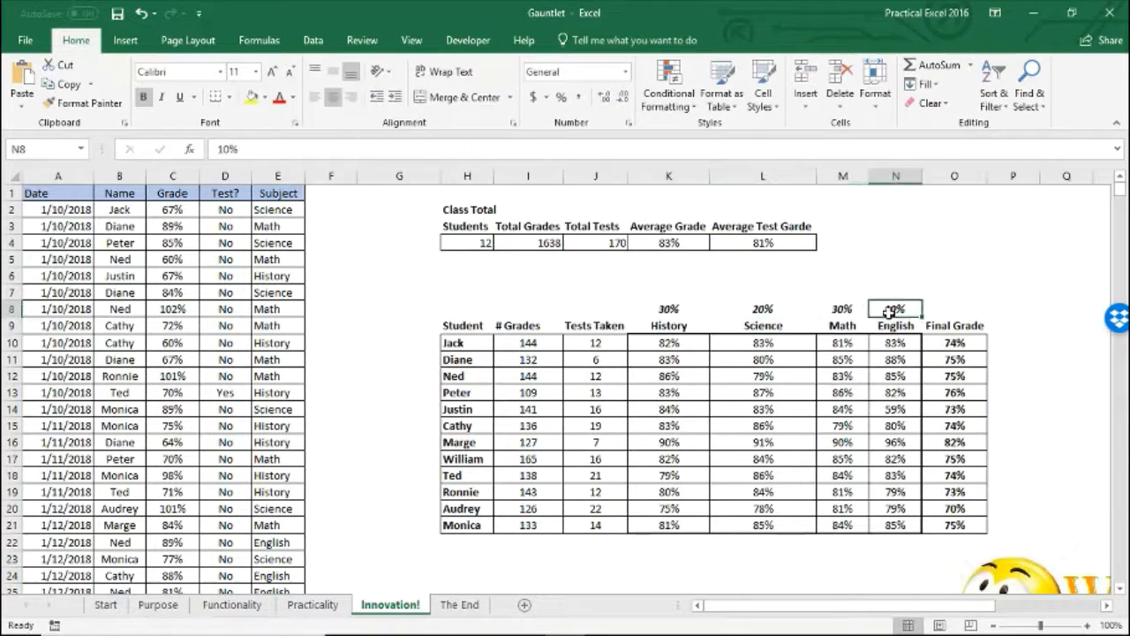
pyautogui.write('20')
pyautogui.press('Return')
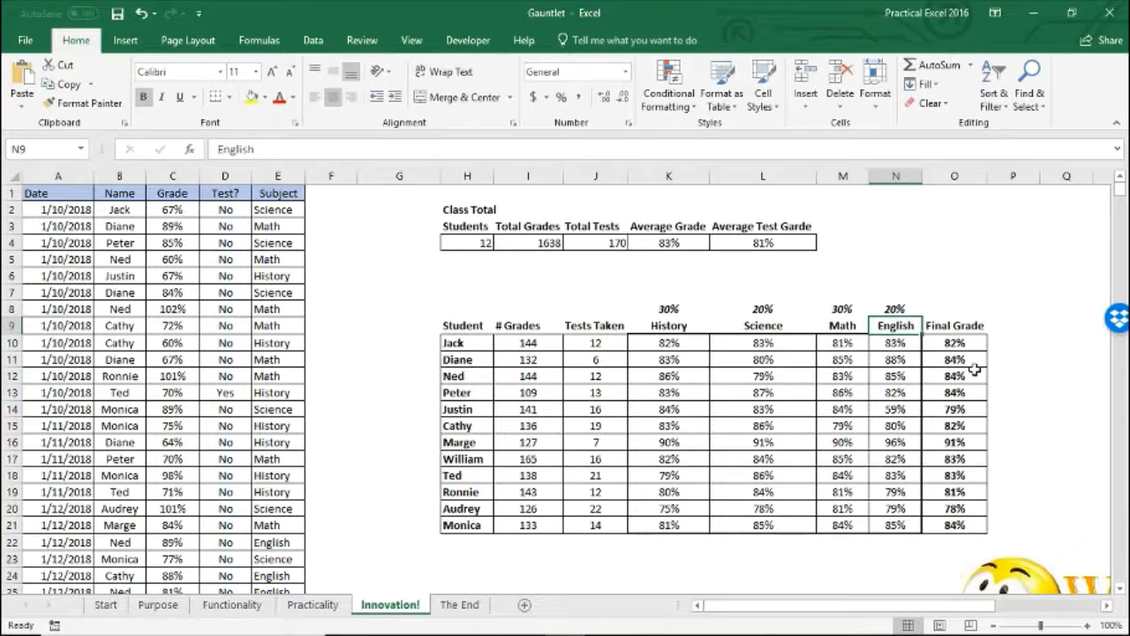
# Check the recalculated final grades in O10 and O16, and compare the subject grades with the final grade across row 14
pyautogui.click(943, 342)
pyautogui.click(939, 443)
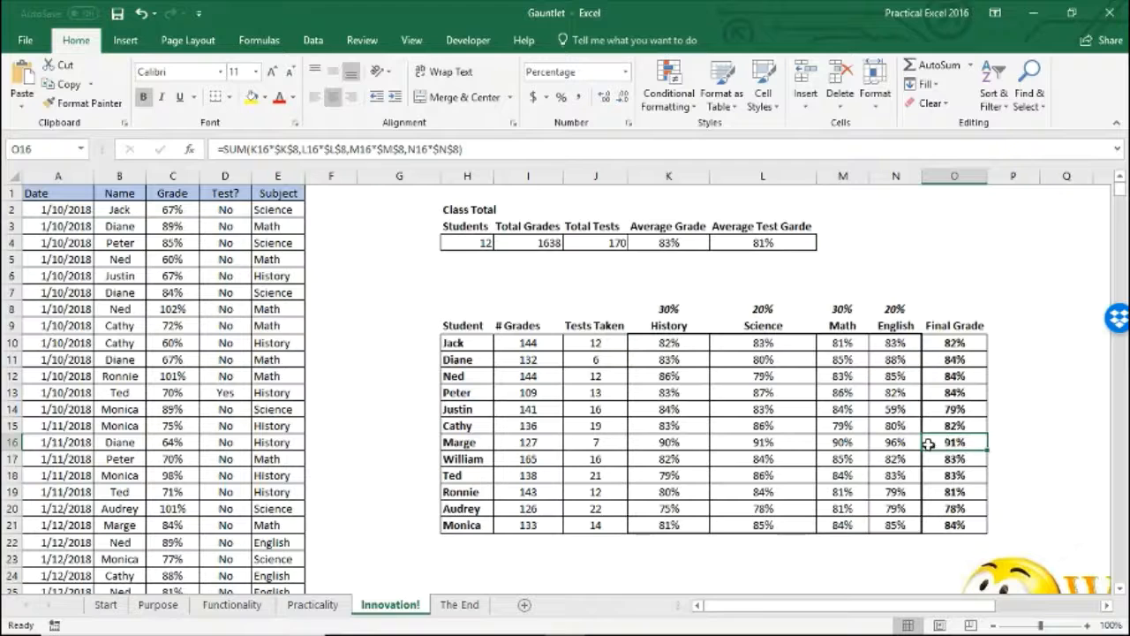
pyautogui.click(901, 409)
pyautogui.moveTo(452, 408); pyautogui.dragTo(954, 409)
pyautogui.click(954, 409)
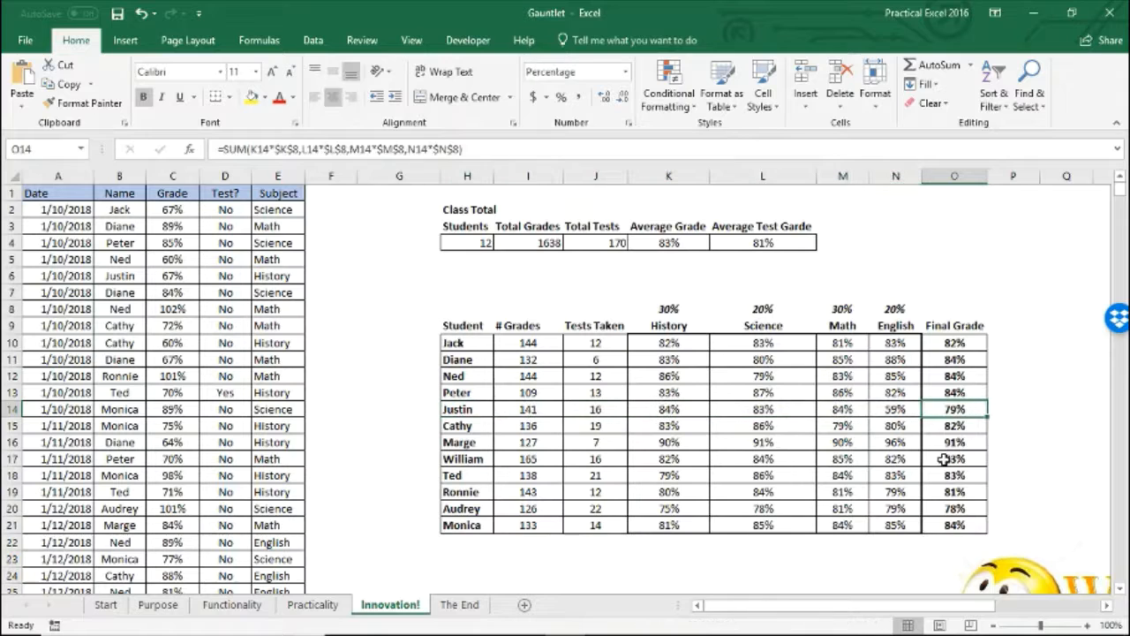
# Set the English weight in N8 to 30% and the History weight in K8 to 20%
pyautogui.click(899, 308)
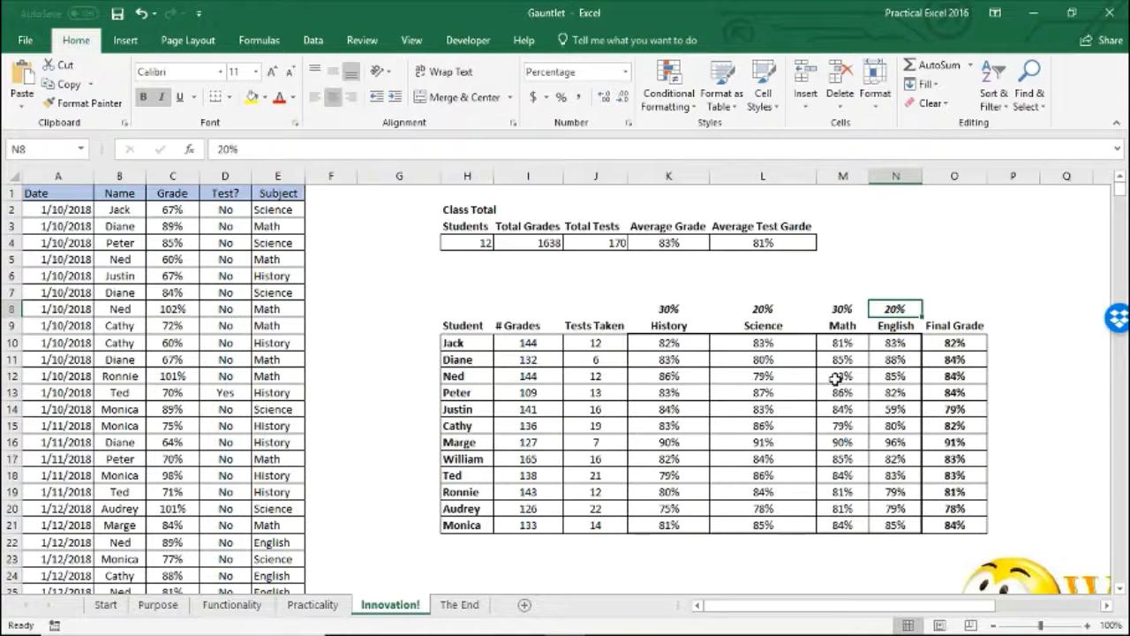
pyautogui.write('30')
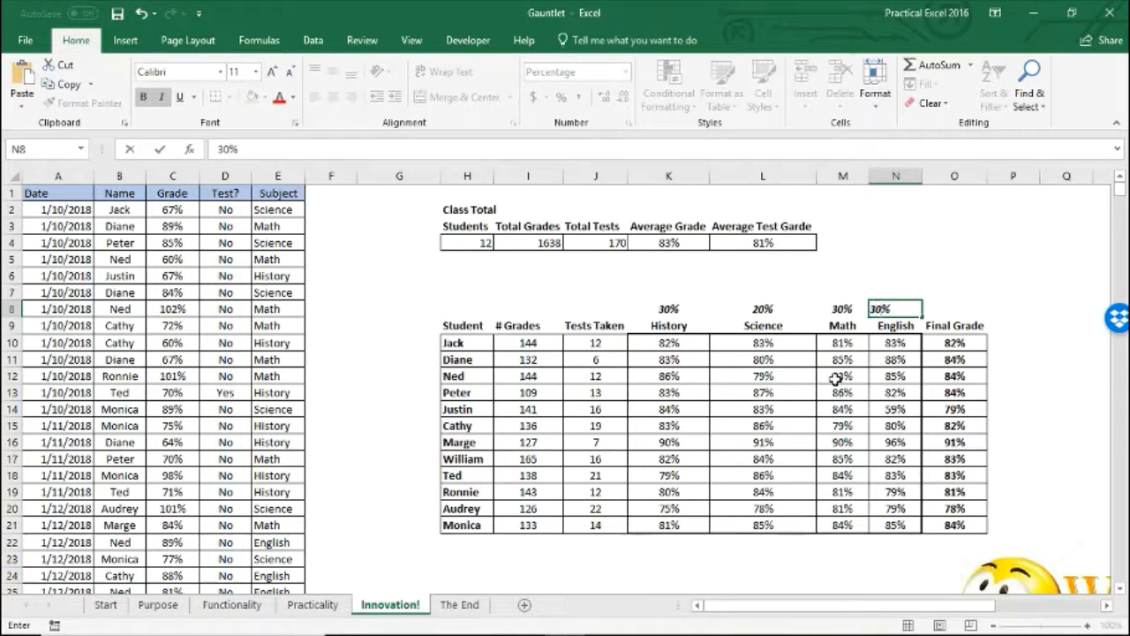
pyautogui.click(668, 308)
pyautogui.write('20')
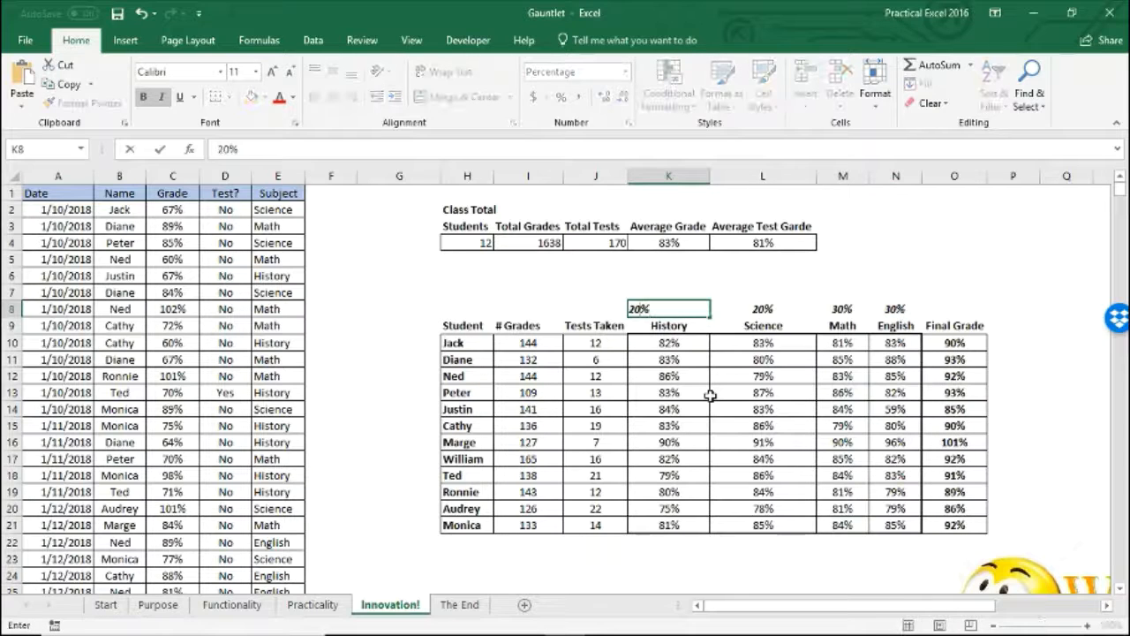
pyautogui.press('Return')
# Check the final grade in O14 and the English grade formula in N14 under the new weights
pyautogui.click(940, 411)
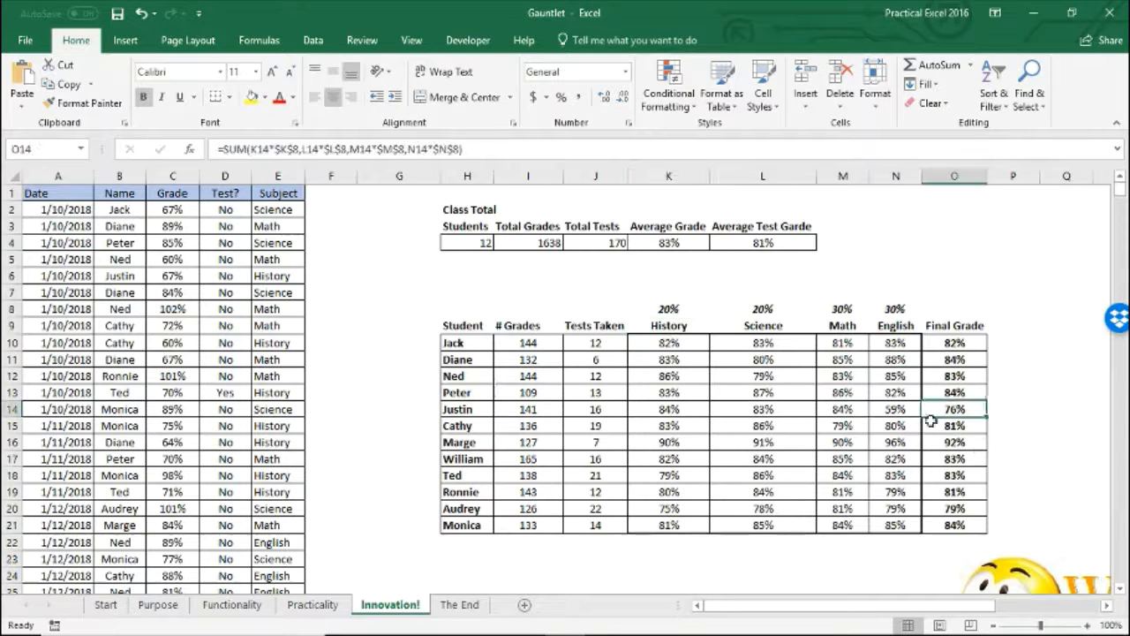
pyautogui.click(884, 409)
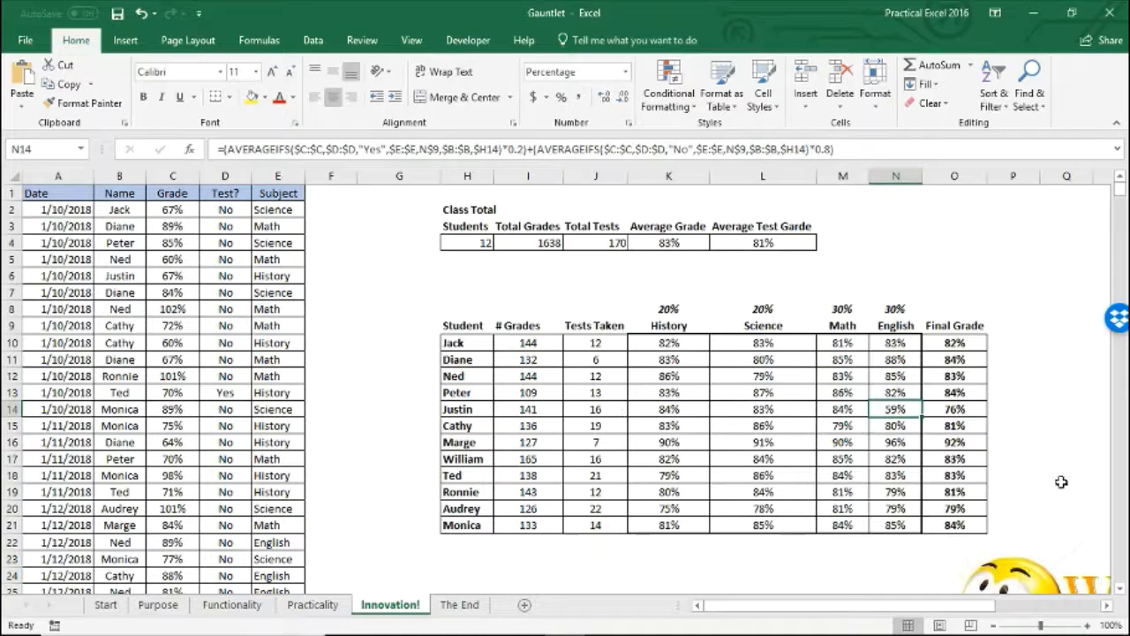
pyautogui.click(369, 411)
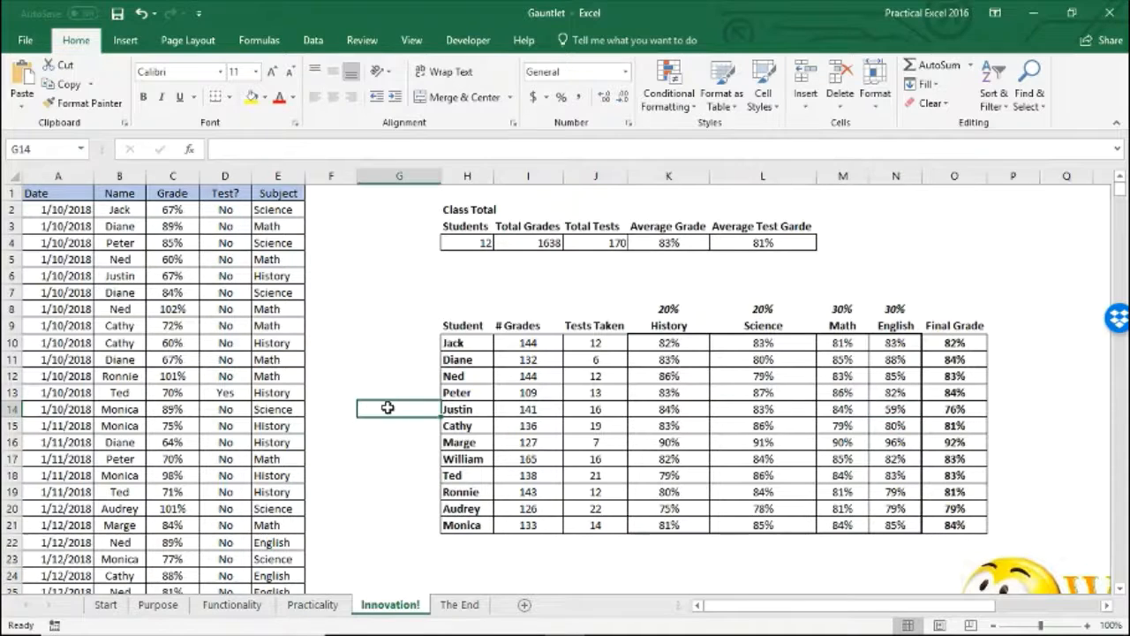
pyautogui.scroll(-2, 548, 487)
pyautogui.moveTo(785, 609); pyautogui.dragTo(841, 611)
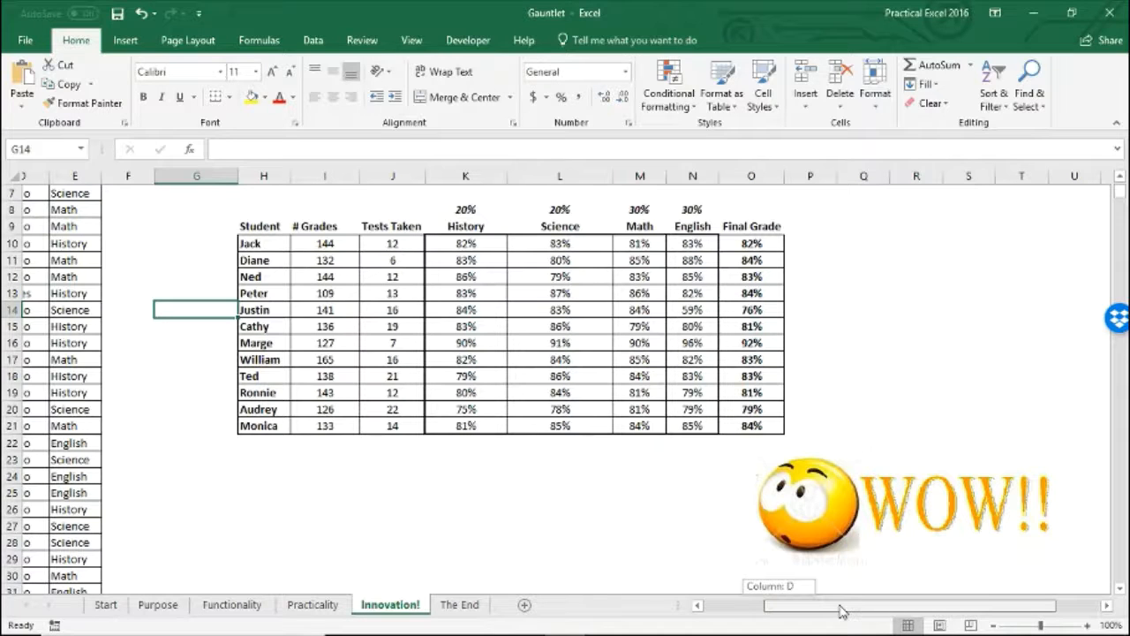
pyautogui.moveTo(841, 611); pyautogui.dragTo(697, 608)
pyautogui.scroll(2, 391, 500)
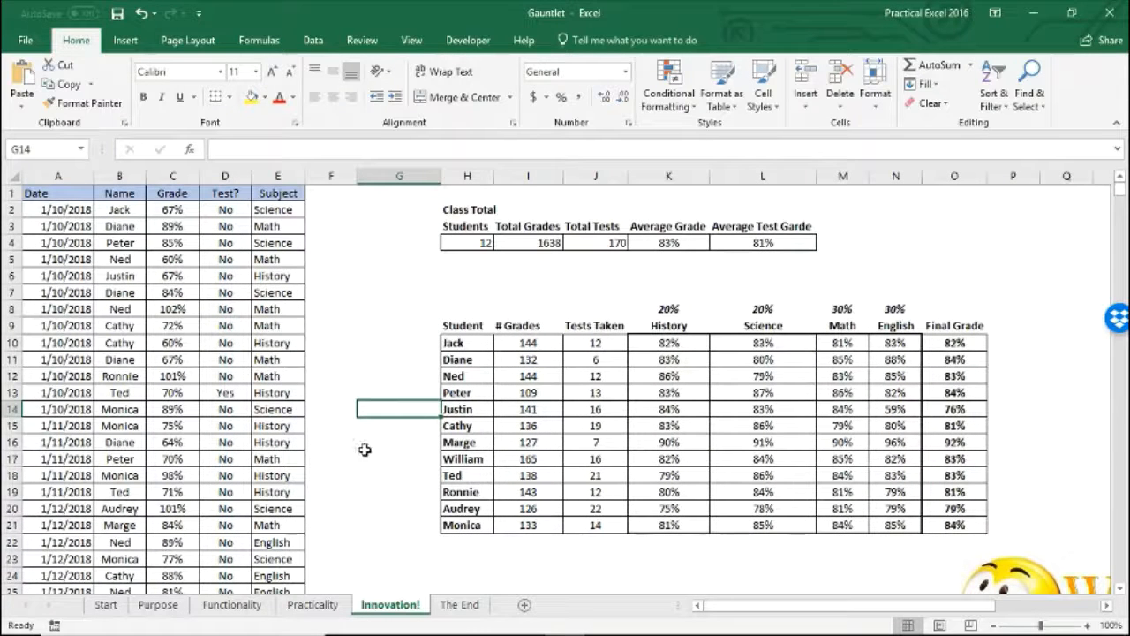
pyautogui.click(578, 374)
pyautogui.click(582, 294)
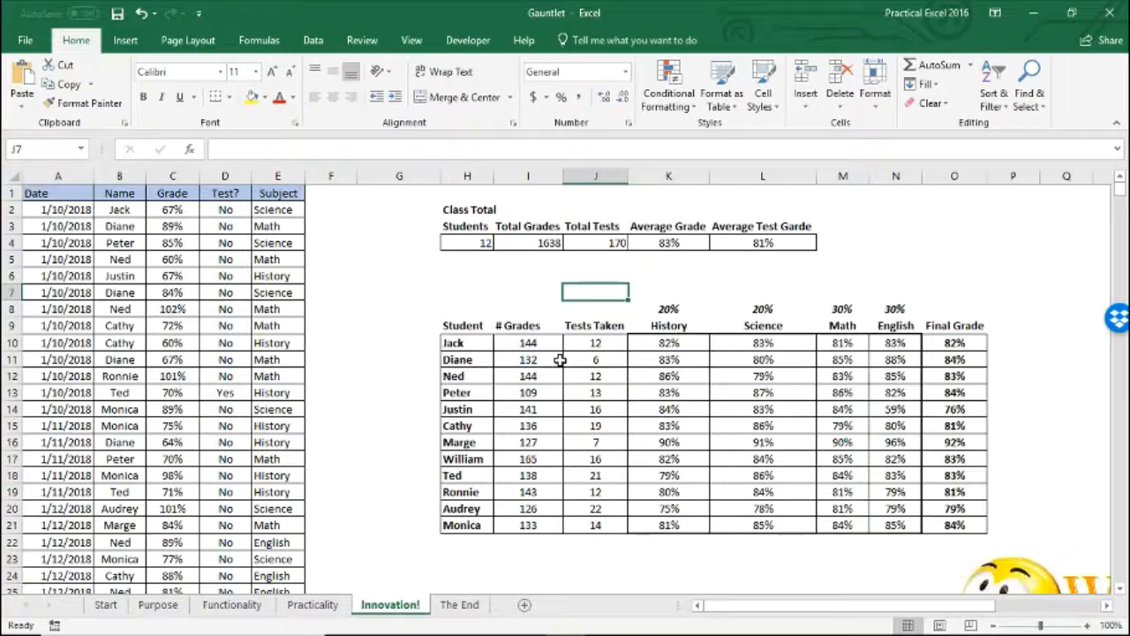
# Review the student summary in H9:O21 against the subject weights in K8:N8 and the sample test record in row 13
pyautogui.click(482, 326)
pyautogui.moveTo(483, 327); pyautogui.dragTo(938, 521)
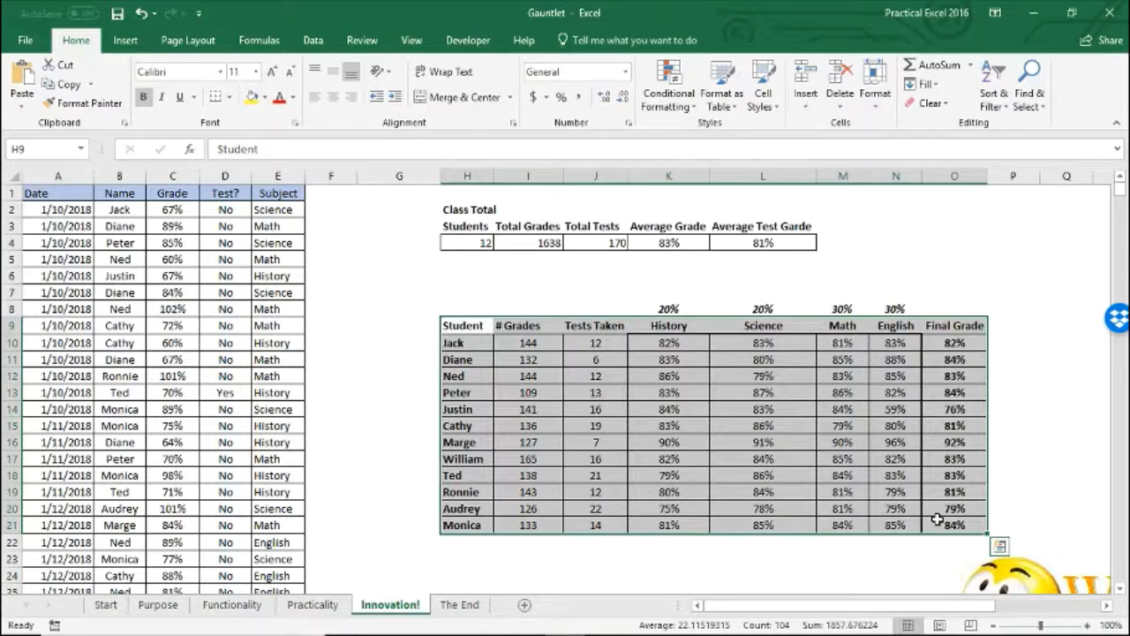
pyautogui.moveTo(668, 308); pyautogui.dragTo(877, 304)
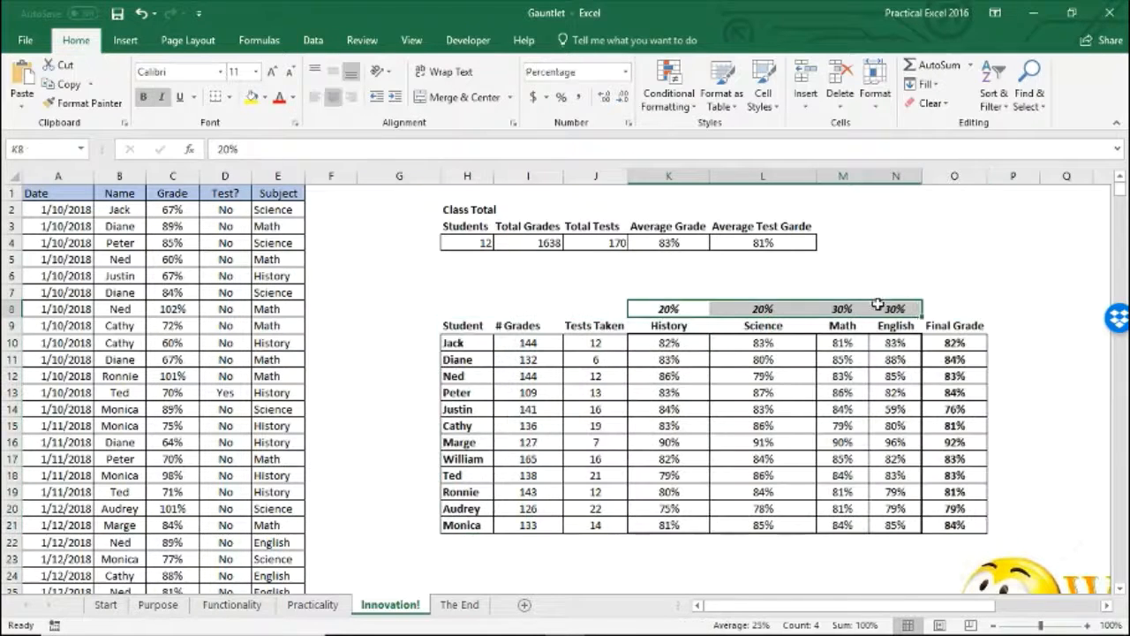
pyautogui.moveTo(62, 392); pyautogui.dragTo(257, 394)
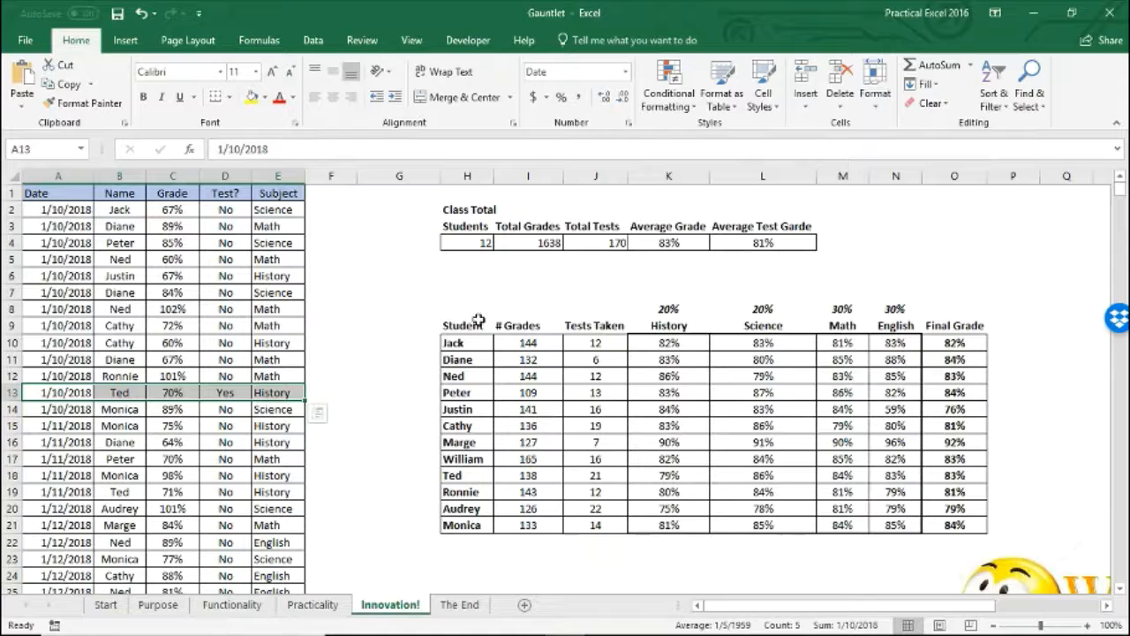
pyautogui.moveTo(478, 320); pyautogui.dragTo(933, 527)
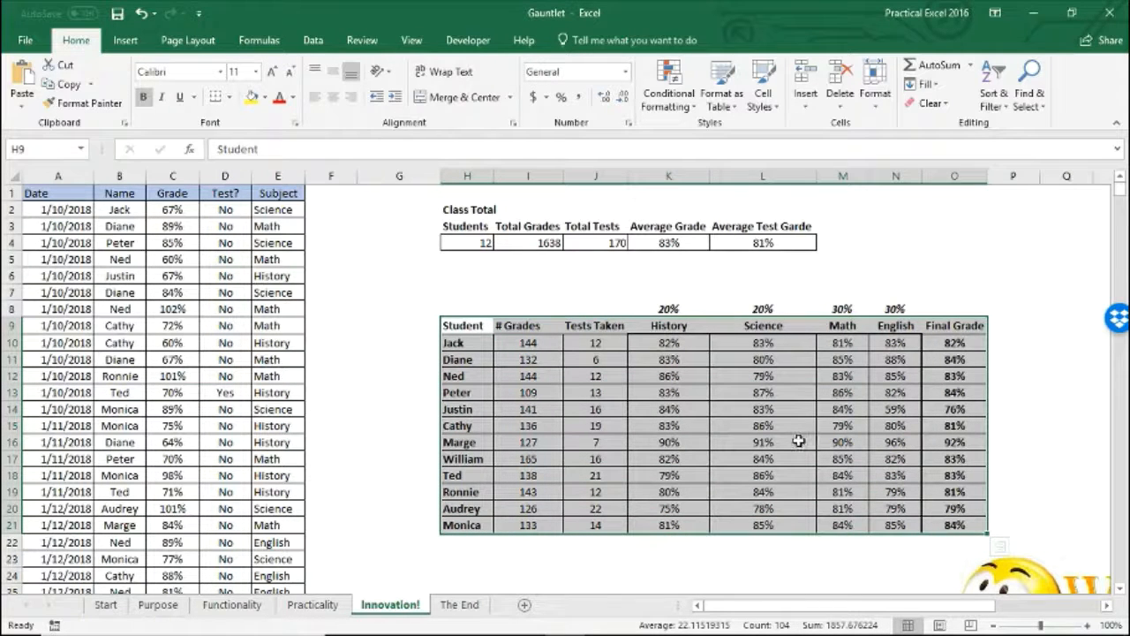
# Clear the summary table selection and open The End sheet
pyautogui.click(368, 391)
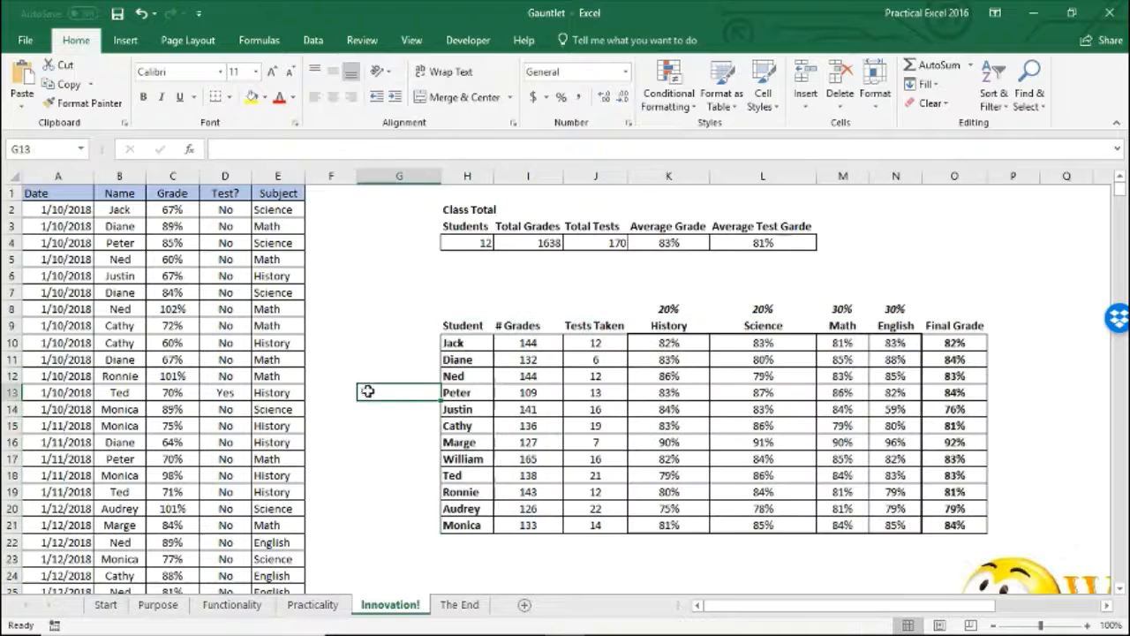
pyautogui.click(440, 605)
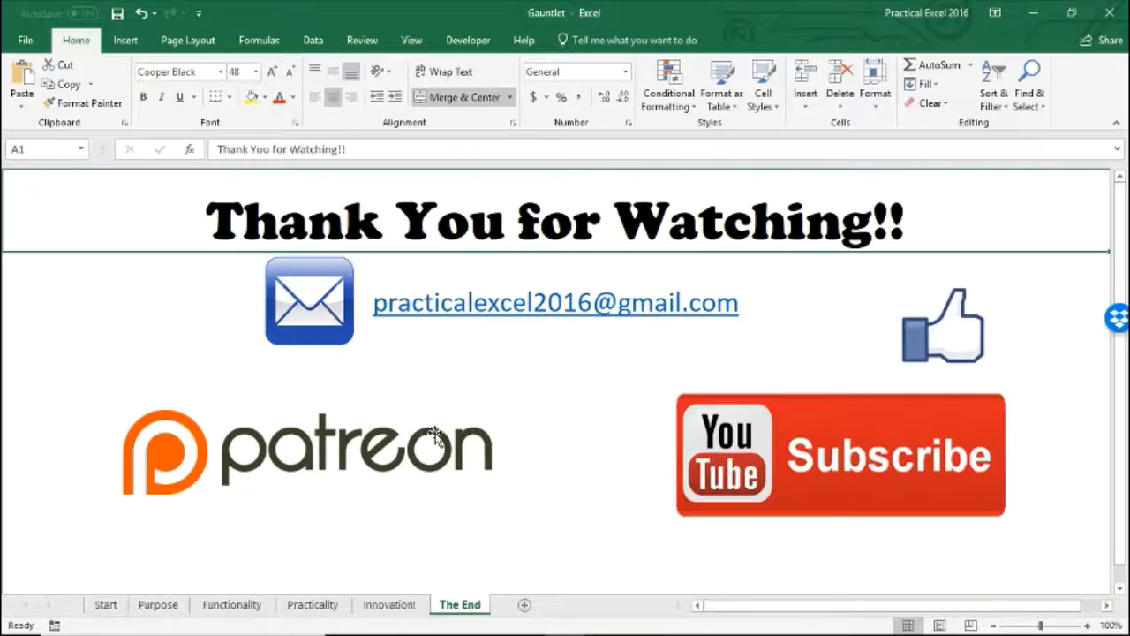